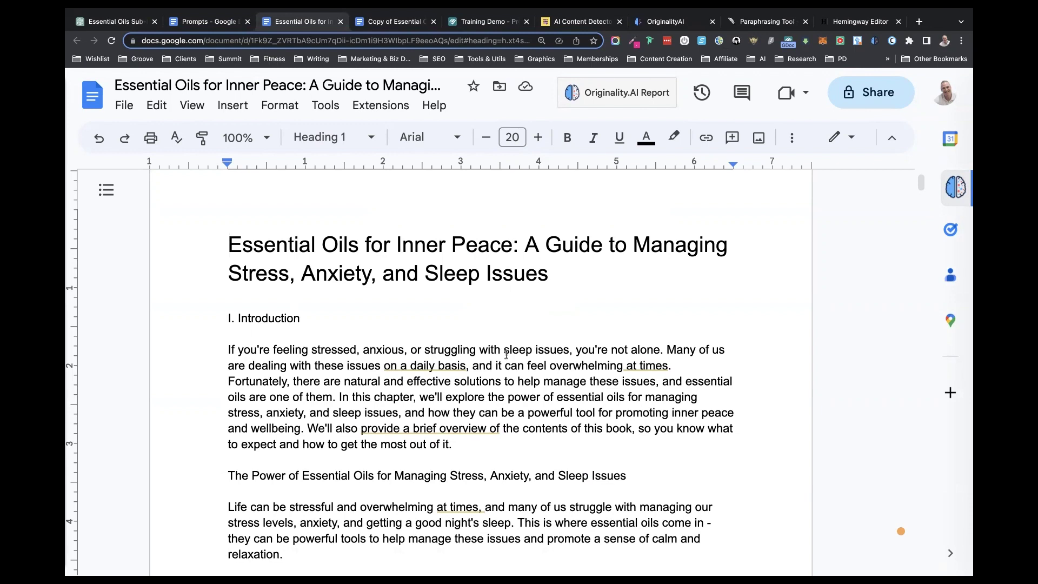
Read through the Introduction chapter from the title to the section descriptions under About This Book
{"action": "scroll", "coordinate": [506, 355], "scroll_direction": "down", "scroll_amount": 1}
{"action": "scroll", "coordinate": [506, 355], "scroll_direction": "down", "scroll_amount": 2}
{"action": "scroll", "coordinate": [507, 355], "scroll_direction": "up", "scroll_amount": 2}
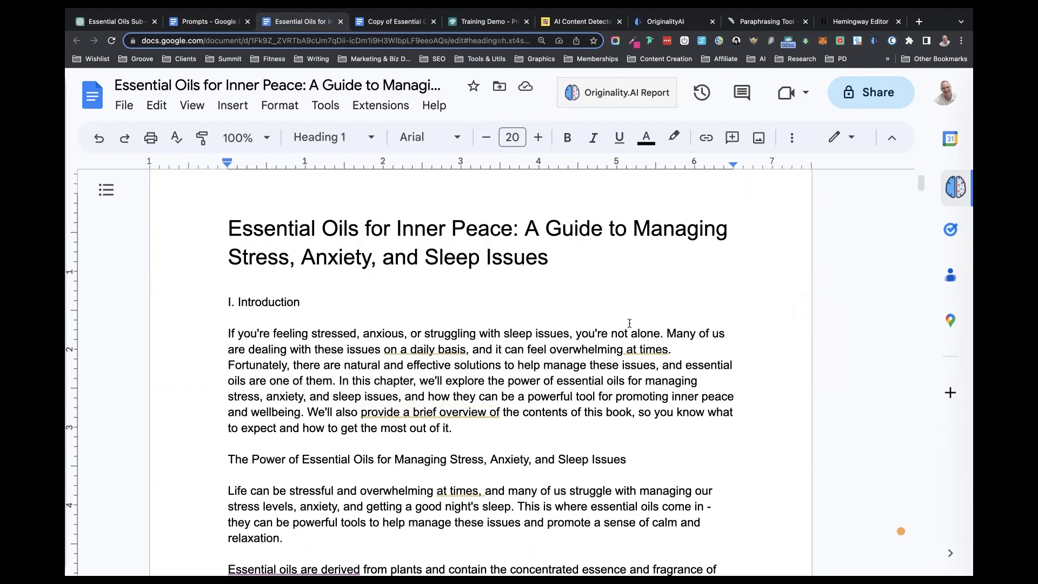
{"action": "scroll", "coordinate": [622, 352], "scroll_direction": "down", "scroll_amount": 1}
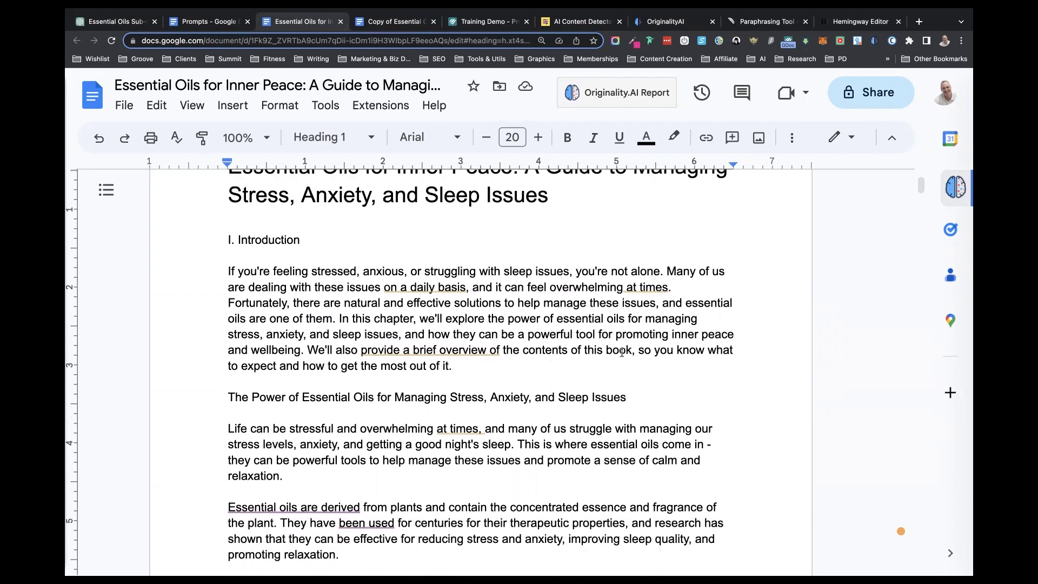
{"action": "scroll", "coordinate": [621, 353], "scroll_direction": "up", "scroll_amount": 1}
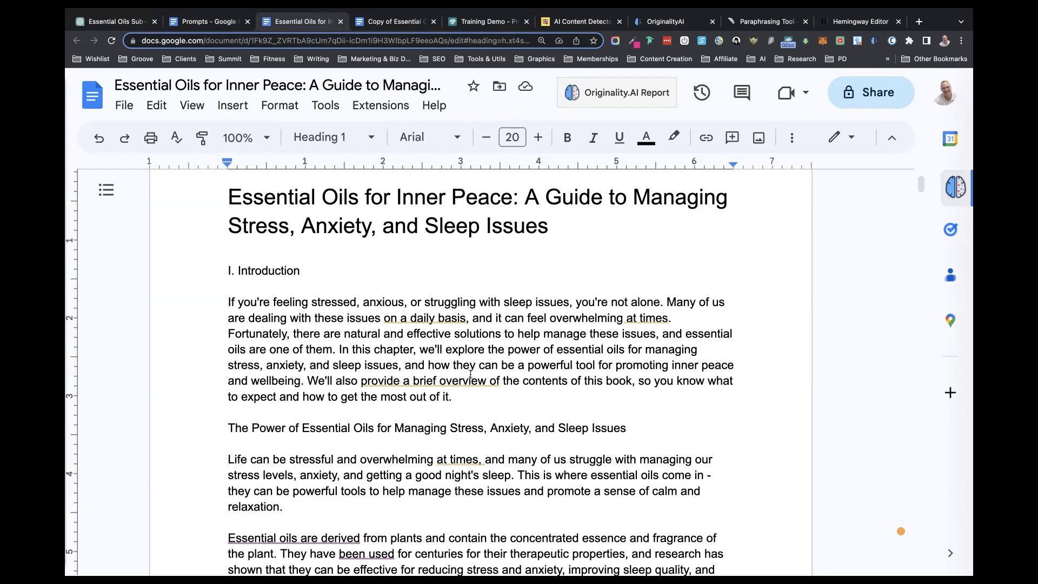
{"action": "scroll", "coordinate": [476, 378], "scroll_direction": "down", "scroll_amount": 5}
{"action": "scroll", "coordinate": [479, 380], "scroll_direction": "down", "scroll_amount": 3}
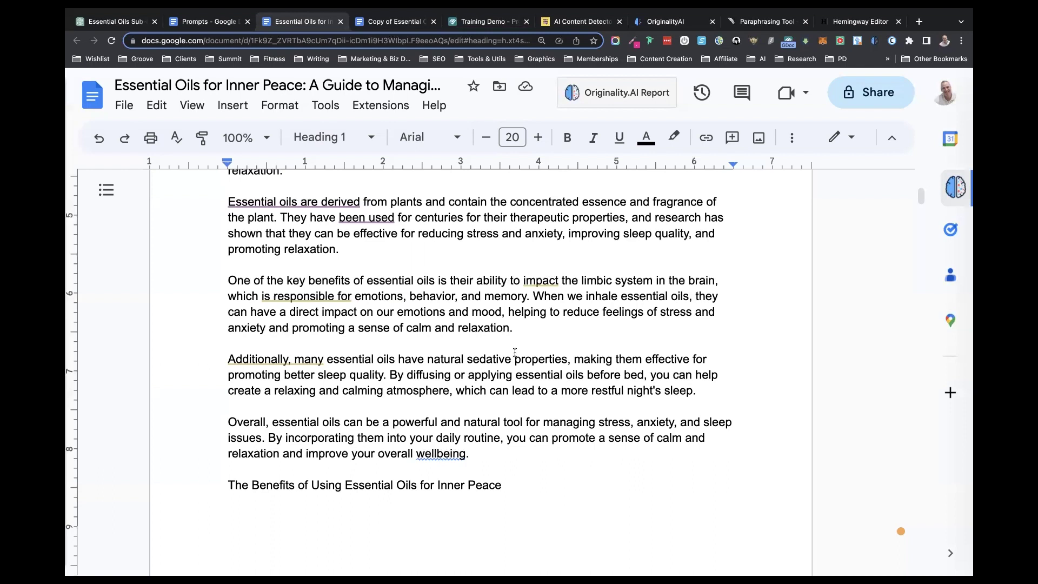
{"action": "scroll", "coordinate": [466, 366], "scroll_direction": "down", "scroll_amount": 3}
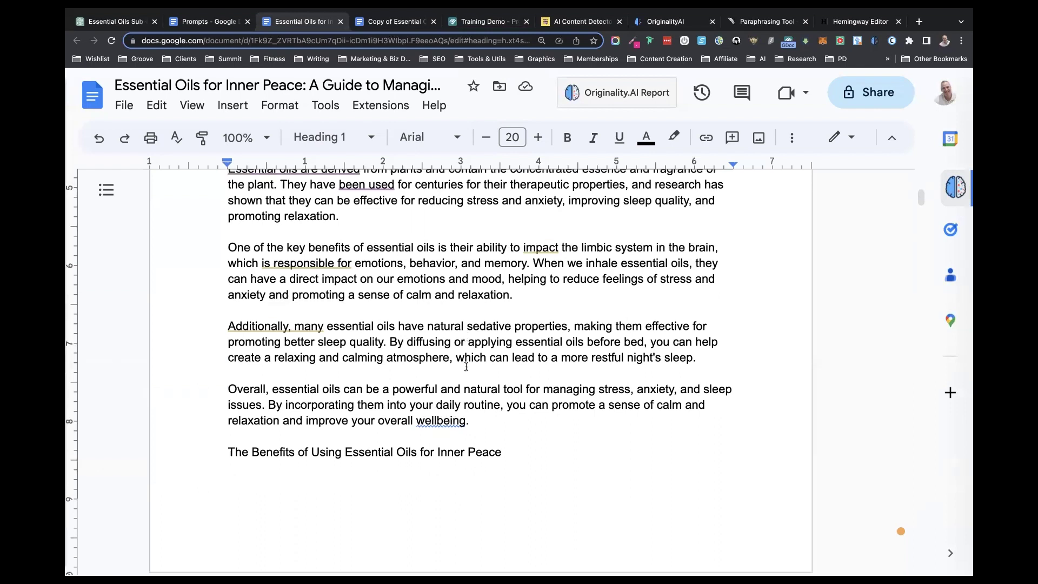
{"action": "scroll", "coordinate": [466, 366], "scroll_direction": "down", "scroll_amount": 6}
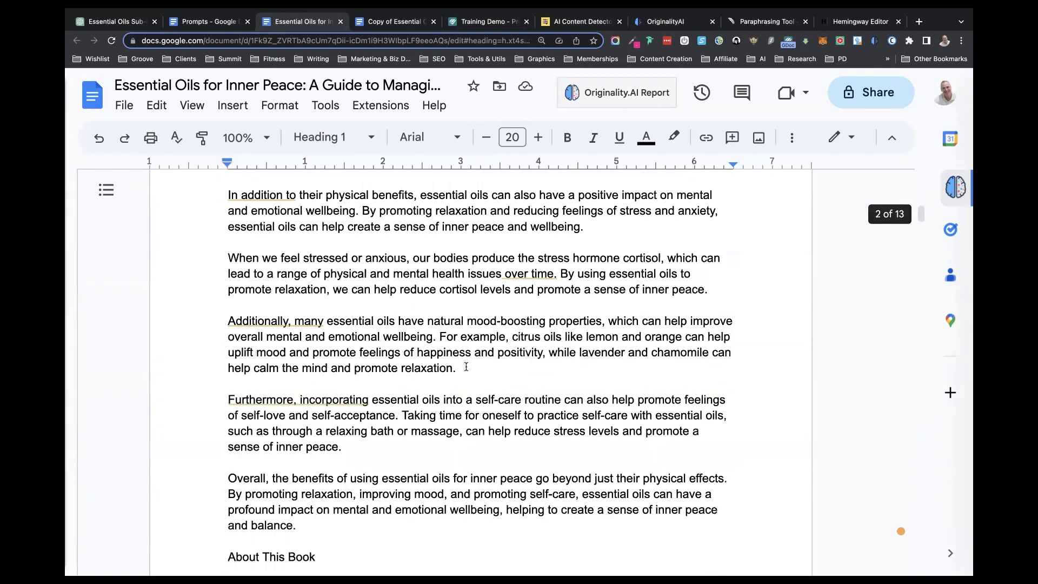
{"action": "scroll", "coordinate": [466, 367], "scroll_direction": "down", "scroll_amount": 5}
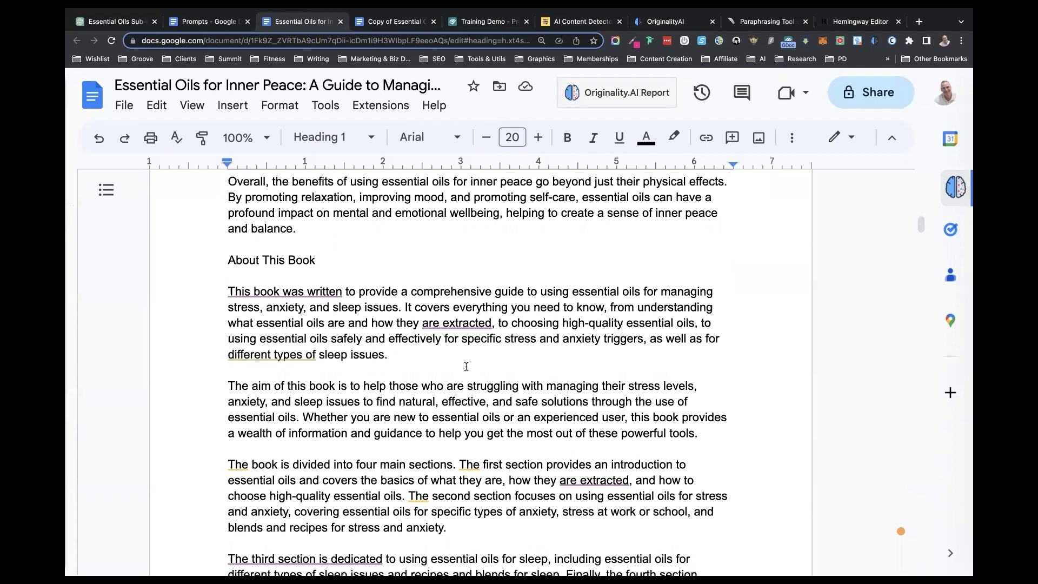
{"action": "scroll", "coordinate": [466, 367], "scroll_direction": "down", "scroll_amount": 1}
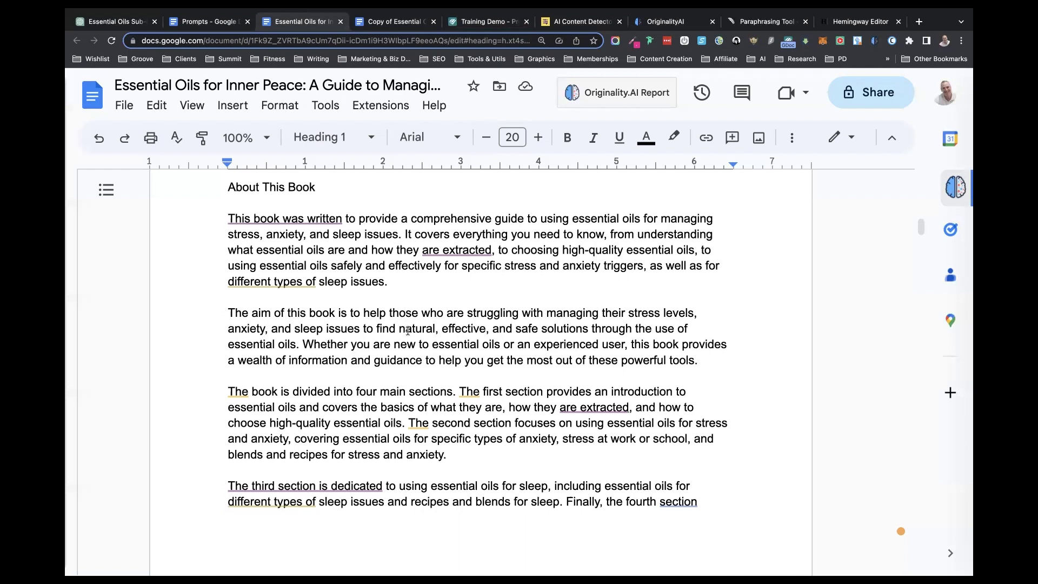
{"action": "scroll", "coordinate": [466, 367], "scroll_direction": "down", "scroll_amount": 3}
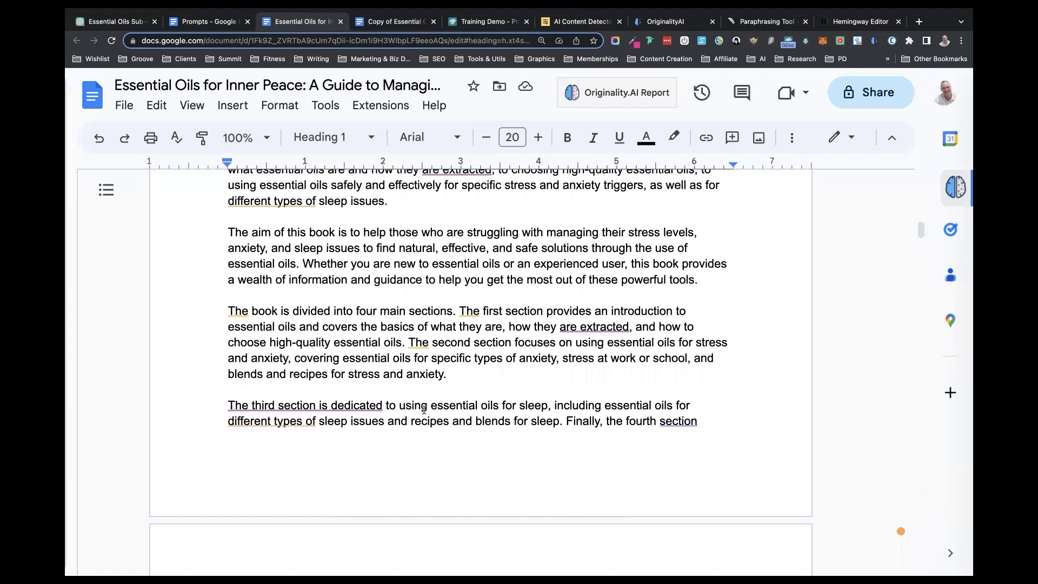
{"action": "scroll", "coordinate": [424, 409], "scroll_direction": "down", "scroll_amount": 1}
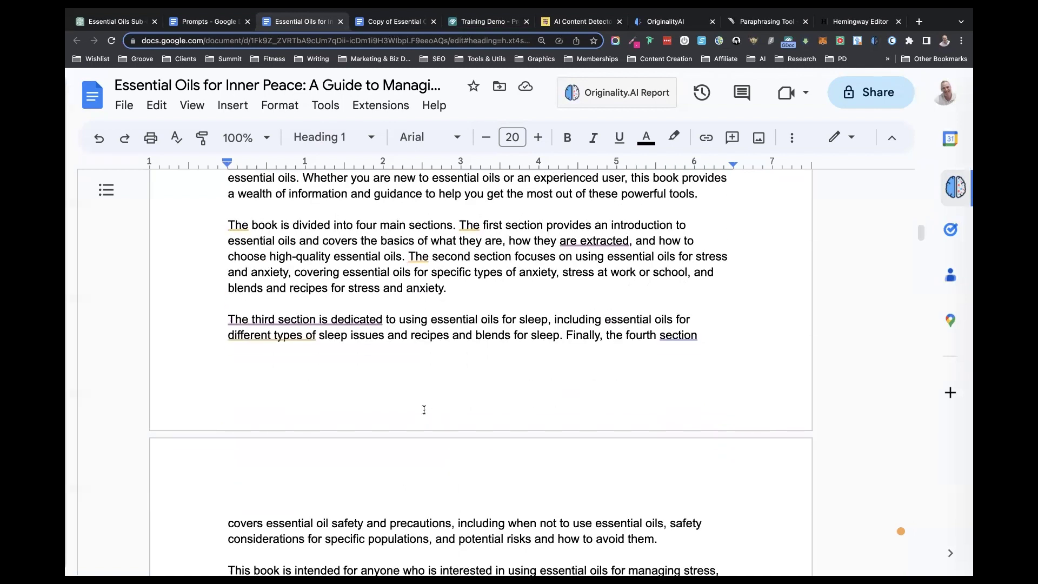
{"action": "scroll", "coordinate": [424, 410], "scroll_direction": "up", "scroll_amount": 1}
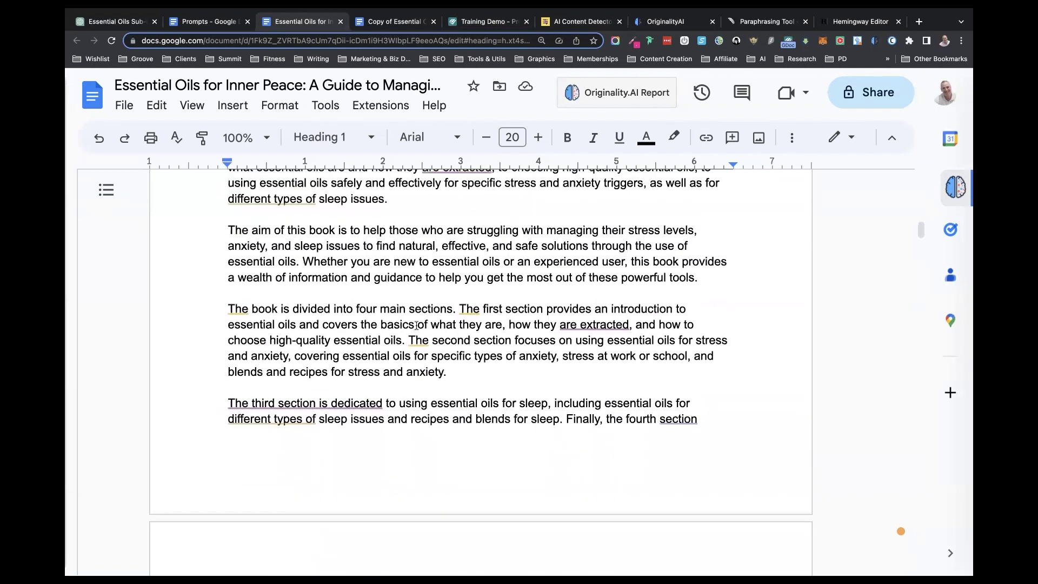
Delete the two paragraphs under About This Book that describe the book's four main sections
{"action": "left_click", "coordinate": [420, 325]}
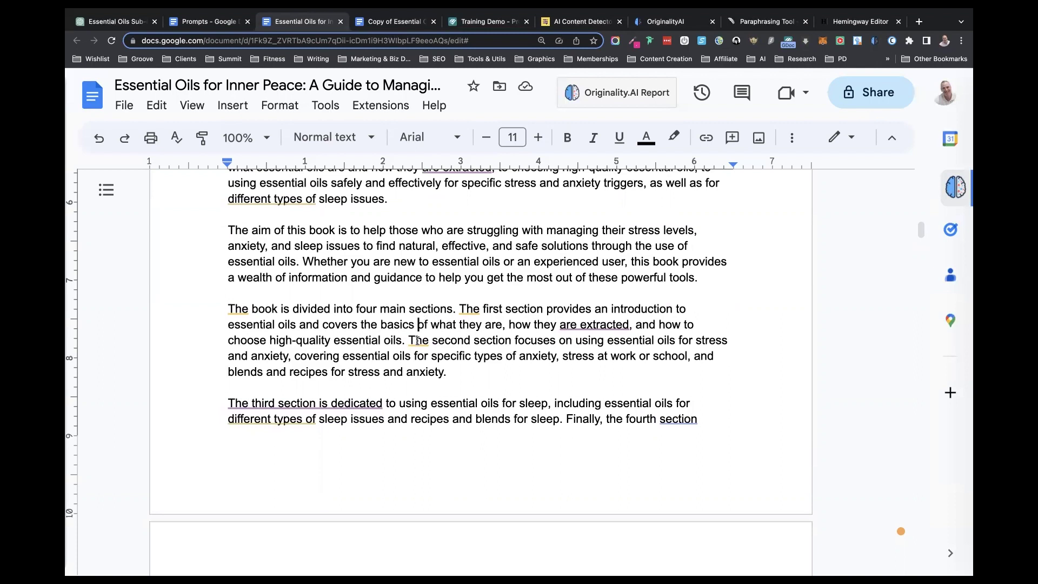
{"action": "scroll", "coordinate": [635, 312], "scroll_direction": "down", "scroll_amount": 2}
{"action": "scroll", "coordinate": [638, 308], "scroll_direction": "down", "scroll_amount": 2}
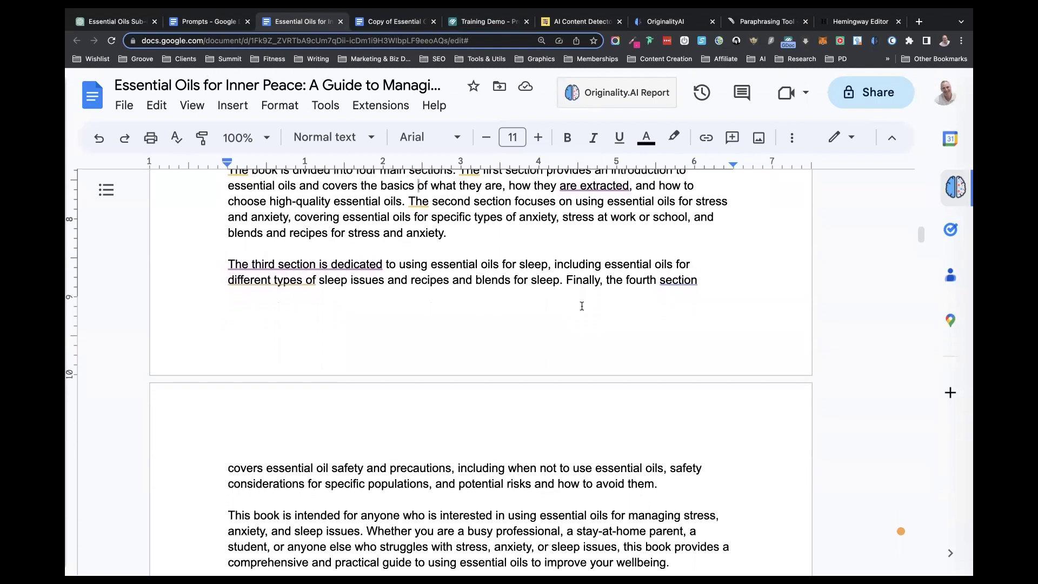
{"action": "scroll", "coordinate": [582, 306], "scroll_direction": "up", "scroll_amount": 2}
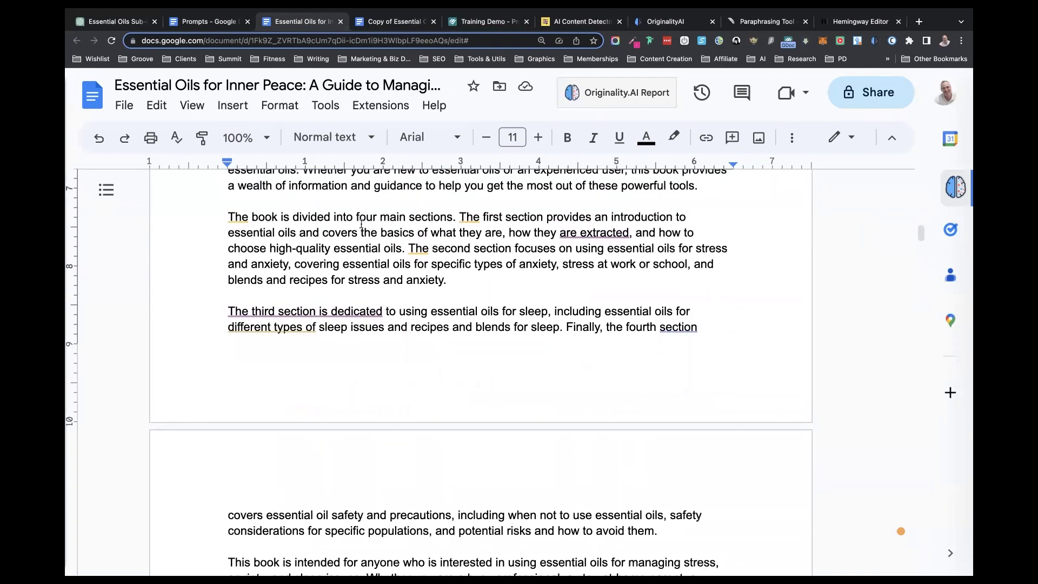
{"action": "left_click_drag", "start_coordinate": [228, 217], "coordinate": [722, 537]}
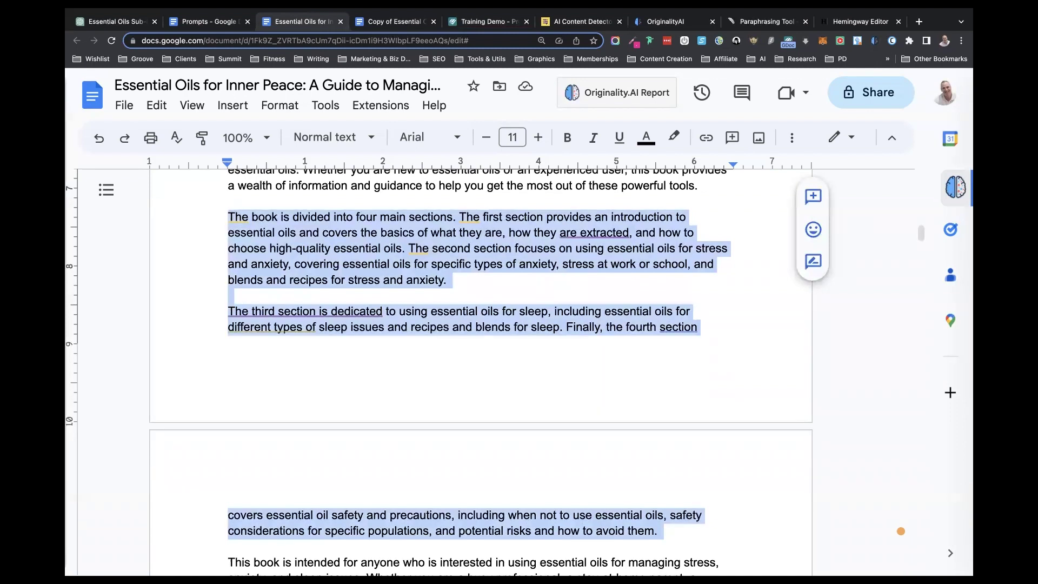
{"action": "key", "text": "BackSpace"}
{"action": "key", "text": "BackSpace"}
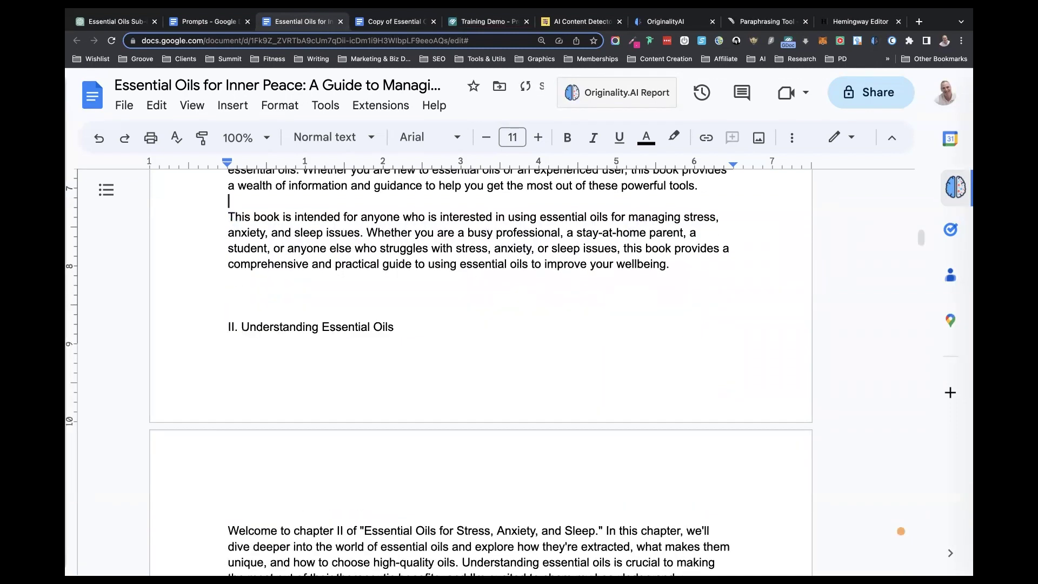
Review the shortened Introduction chapter from About This Book back to the document title
{"action": "scroll", "coordinate": [548, 349], "scroll_direction": "up", "scroll_amount": 5}
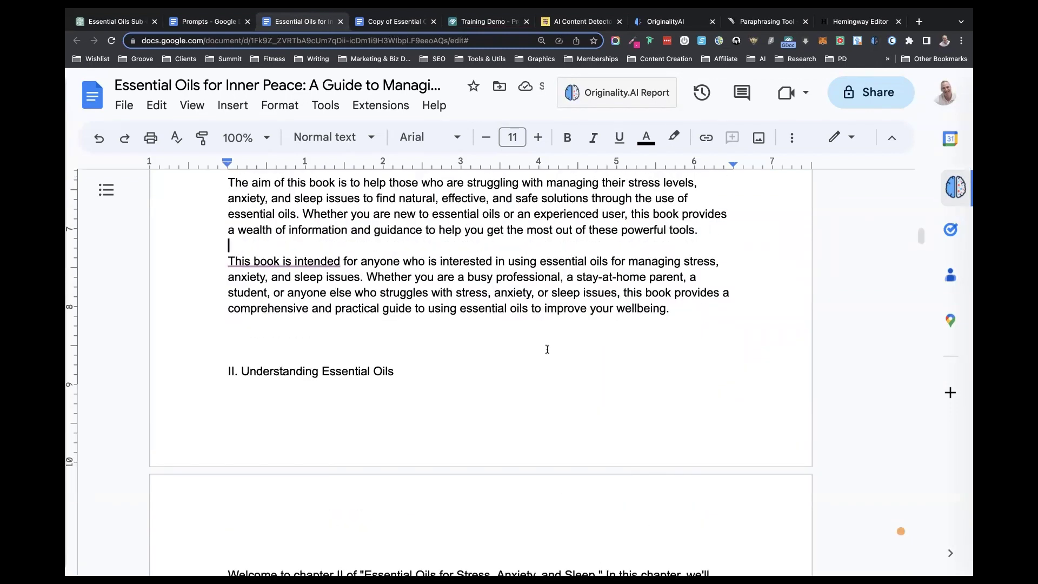
{"action": "scroll", "coordinate": [547, 349], "scroll_direction": "up", "scroll_amount": 1}
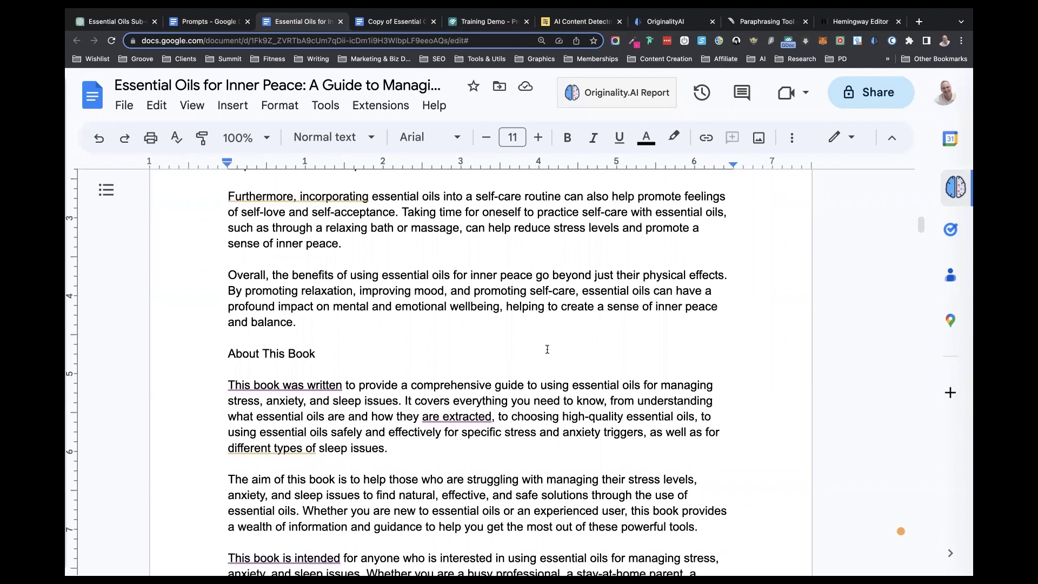
{"action": "scroll", "coordinate": [507, 317], "scroll_direction": "up", "scroll_amount": 2}
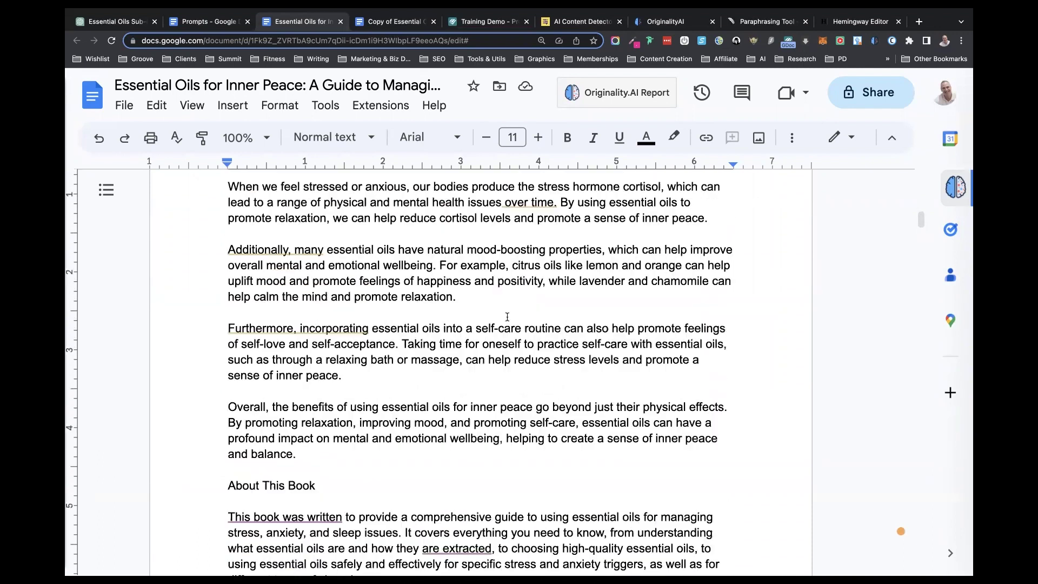
{"action": "scroll", "coordinate": [507, 317], "scroll_direction": "up", "scroll_amount": 1}
{"action": "scroll", "coordinate": [507, 317], "scroll_direction": "up", "scroll_amount": 10}
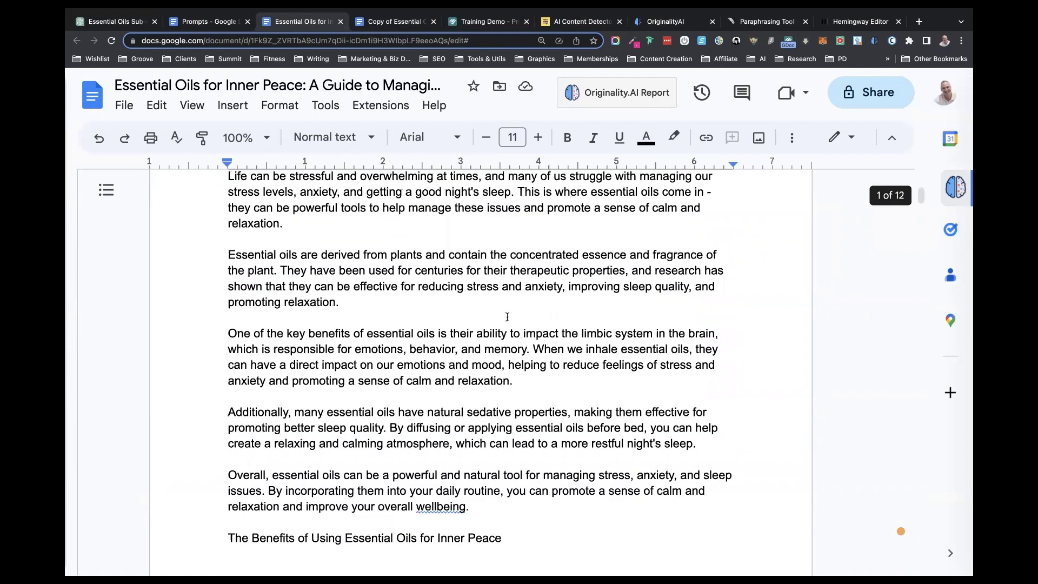
{"action": "scroll", "coordinate": [507, 317], "scroll_direction": "up", "scroll_amount": 2}
{"action": "scroll", "coordinate": [507, 316], "scroll_direction": "up", "scroll_amount": 3}
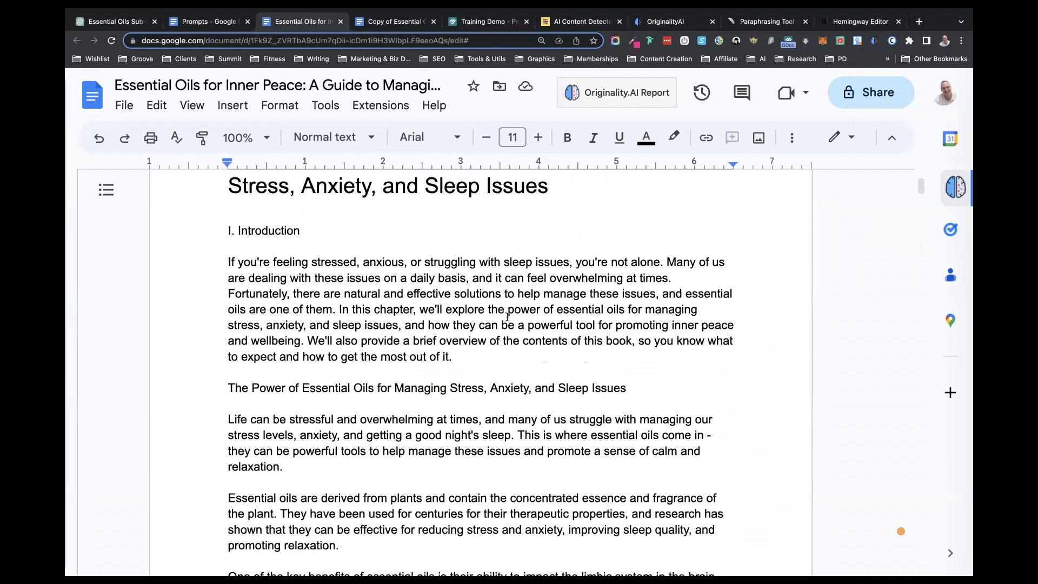
{"action": "scroll", "coordinate": [507, 316], "scroll_direction": "down", "scroll_amount": 3}
{"action": "scroll", "coordinate": [508, 317], "scroll_direction": "down", "scroll_amount": 7}
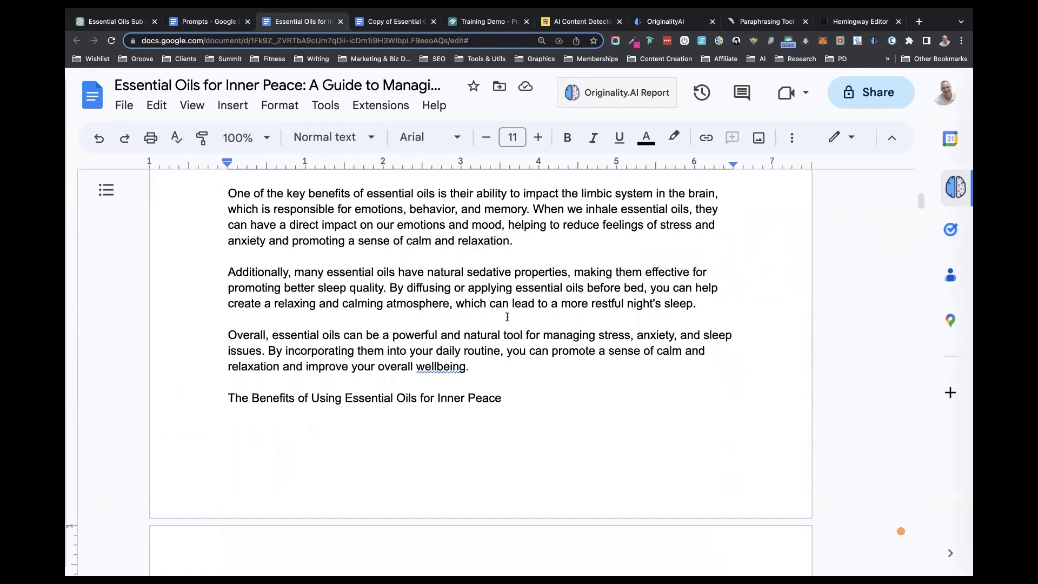
{"action": "scroll", "coordinate": [508, 317], "scroll_direction": "down", "scroll_amount": 5}
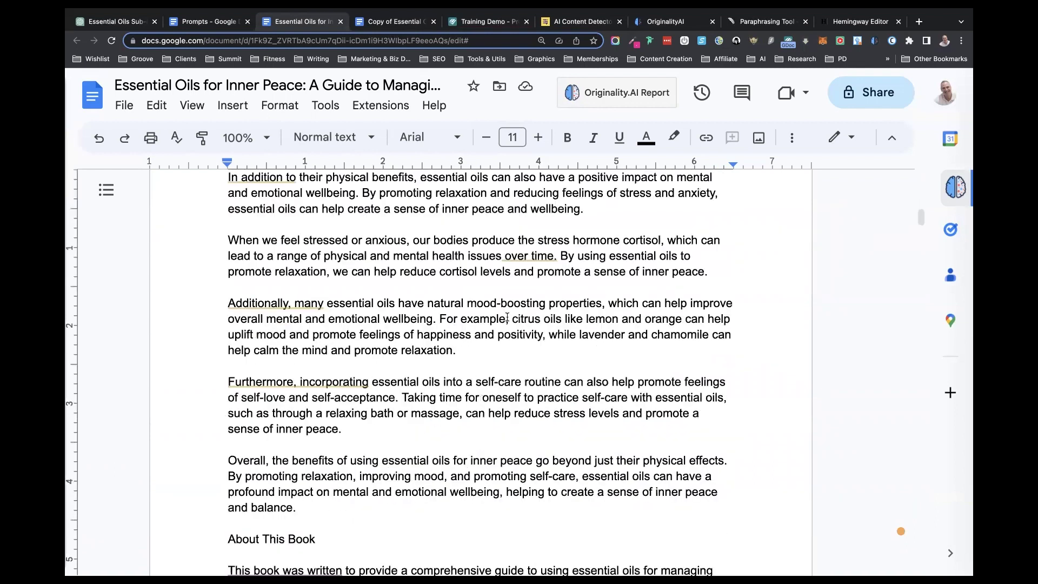
{"action": "scroll", "coordinate": [507, 317], "scroll_direction": "up", "scroll_amount": 10}
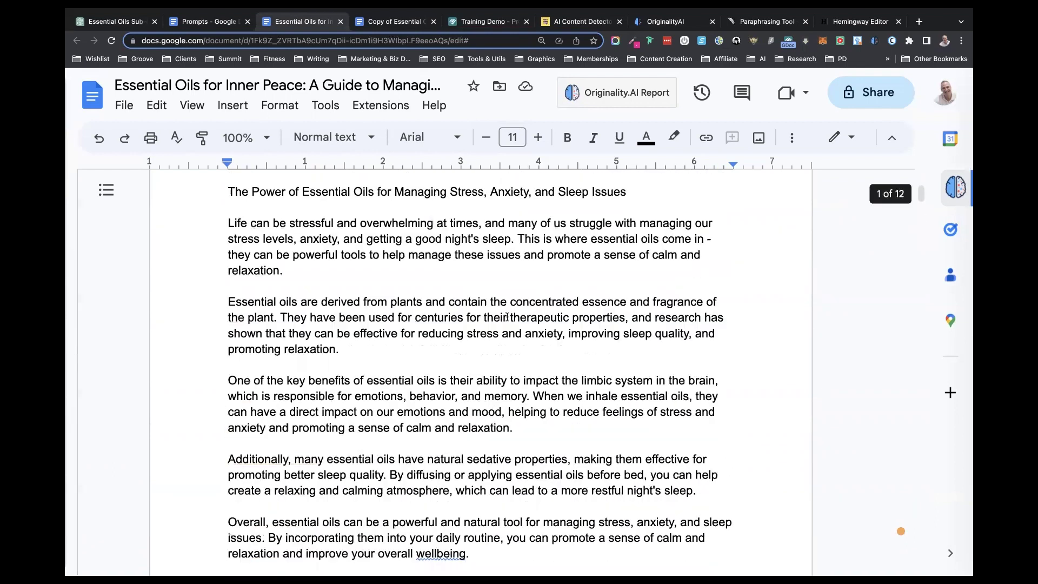
{"action": "scroll", "coordinate": [507, 317], "scroll_direction": "up", "scroll_amount": 4}
{"action": "scroll", "coordinate": [507, 318], "scroll_direction": "up", "scroll_amount": 1}
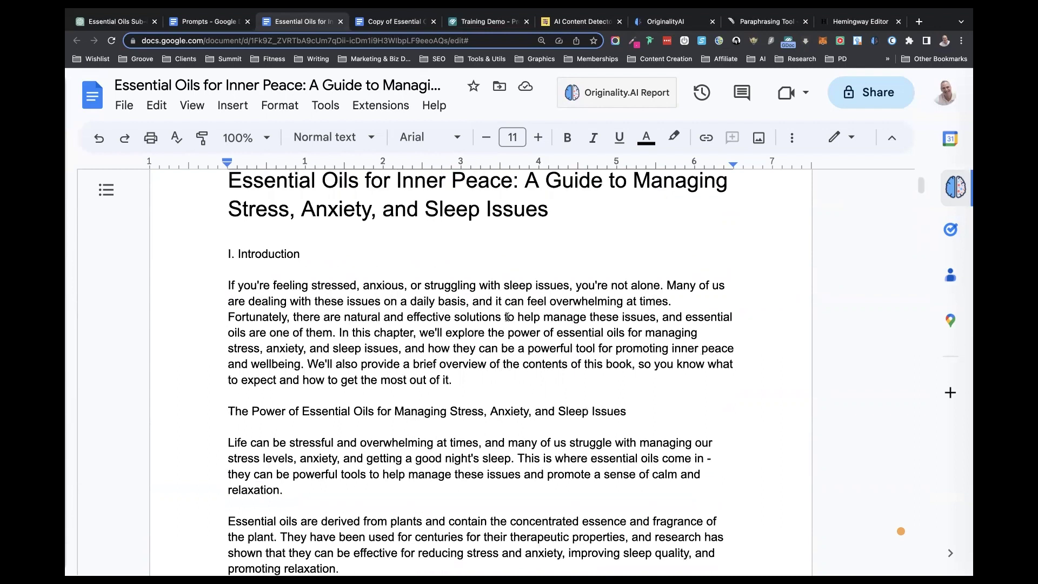
Copy the title and whole Introduction chapter into the Content at Scale AI detector and check it for AI content
{"action": "left_click_drag", "start_coordinate": [233, 204], "coordinate": [676, 259]}
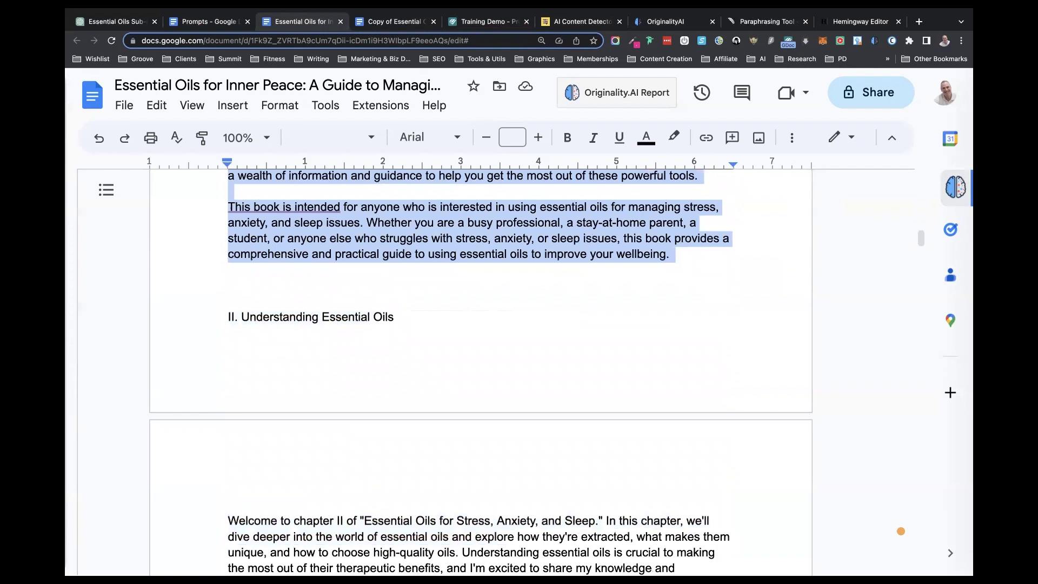
{"action": "left_click", "coordinate": [579, 22]}
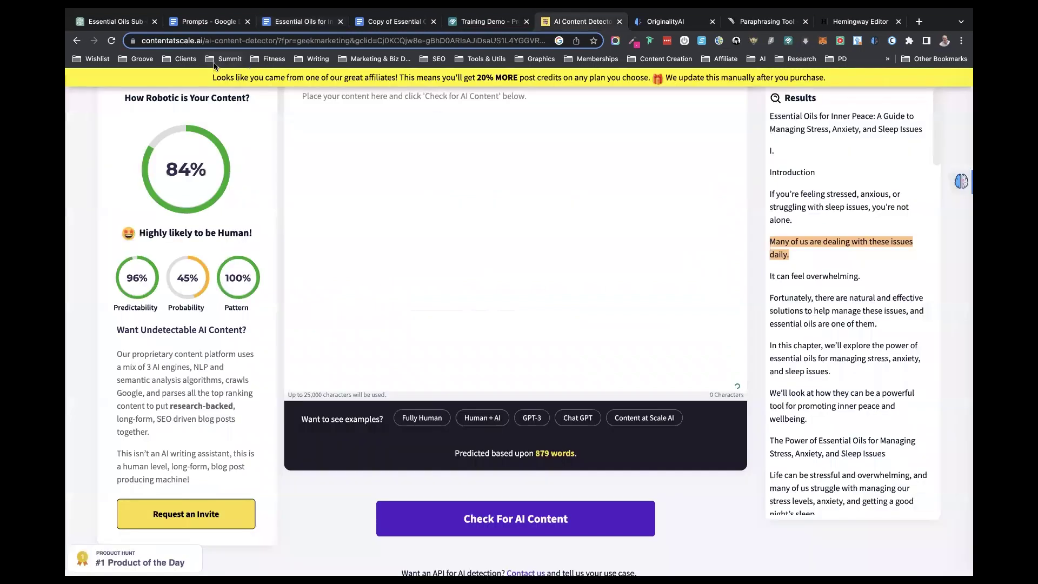
{"action": "left_click", "coordinate": [346, 123]}
{"action": "key", "text": "super+v"}
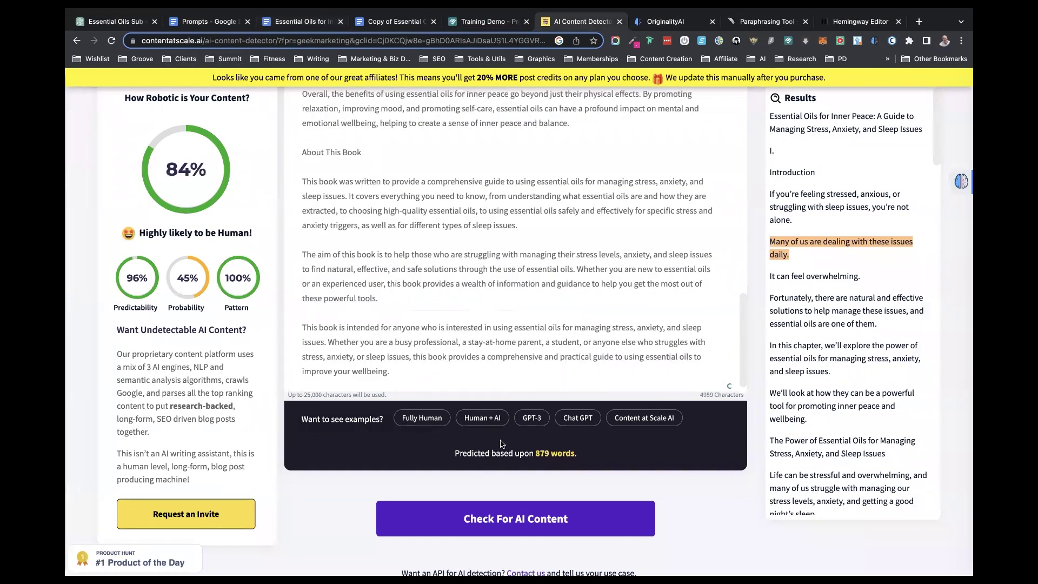
{"action": "left_click", "coordinate": [520, 519]}
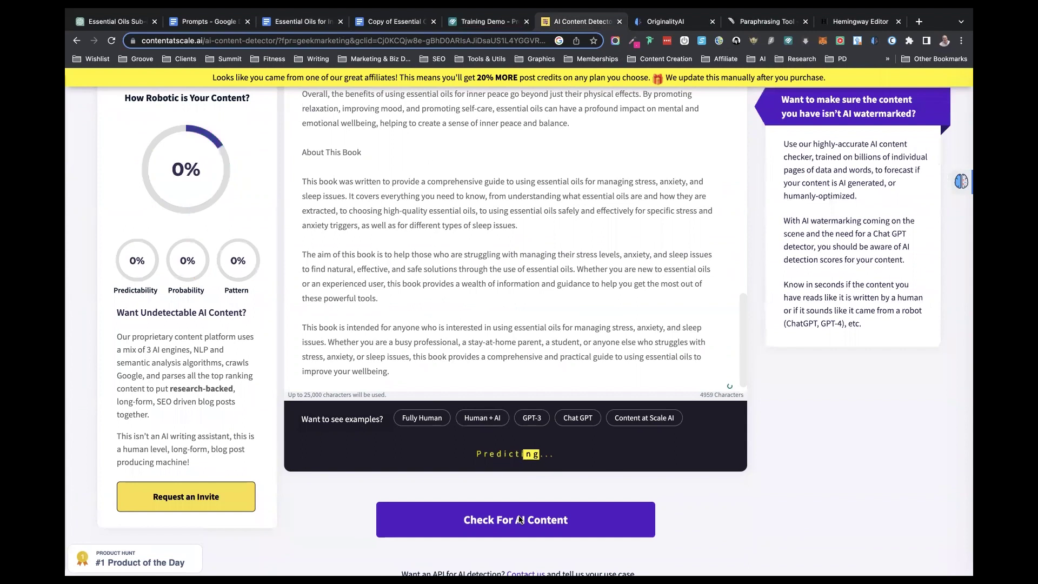
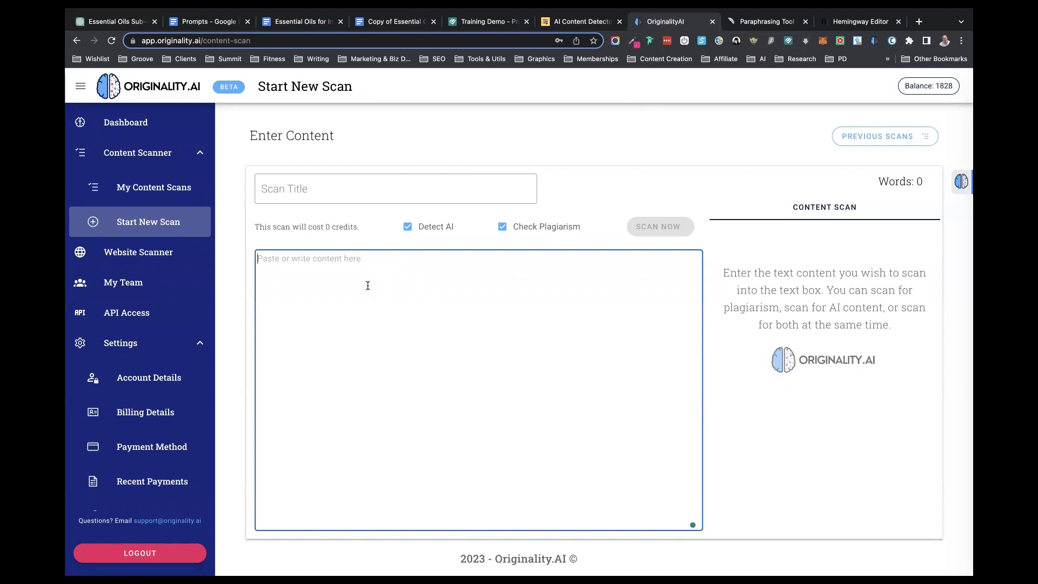
Paste the chapter into the new Originality.AI scan and remove the blank lines between the About This Book heading and its paragraphs
{"action": "key", "text": "super+v"}
{"action": "left_click", "coordinate": [282, 305]}
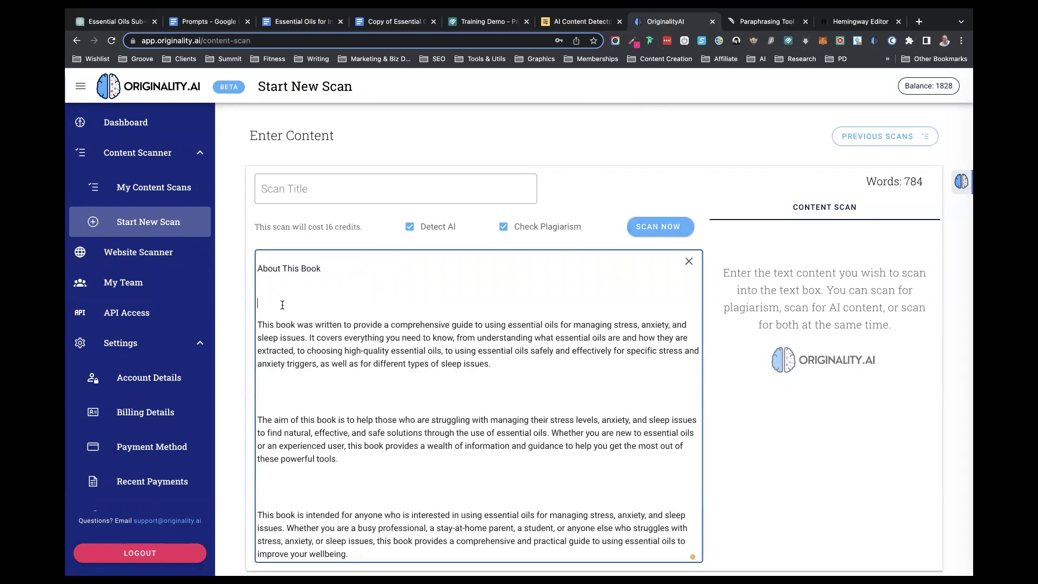
{"action": "key", "text": "BackSpace"}
{"action": "left_click", "coordinate": [265, 377]}
{"action": "key", "text": "BackSpace"}
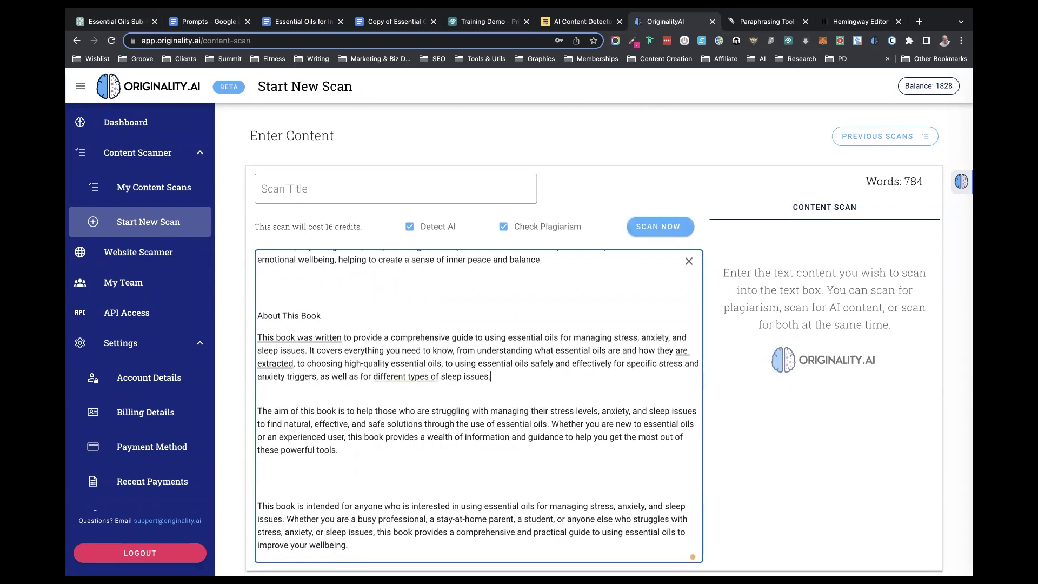
Remove the blank lines from the book title down to the first paragraph under The Power of Essential Oils heading
{"action": "scroll", "coordinate": [262, 480], "scroll_direction": "up", "scroll_amount": 15}
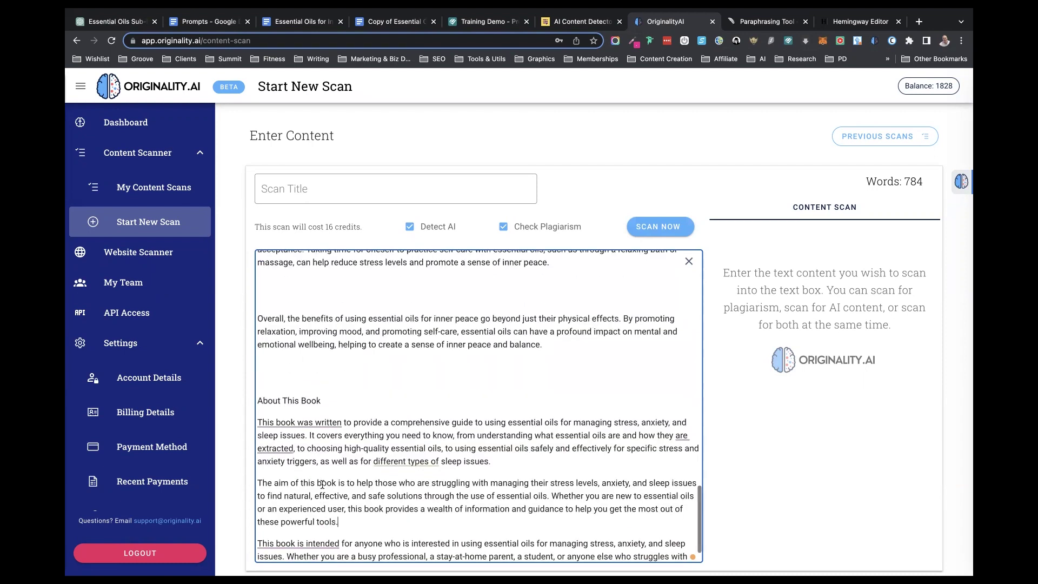
{"action": "left_click", "coordinate": [280, 329]}
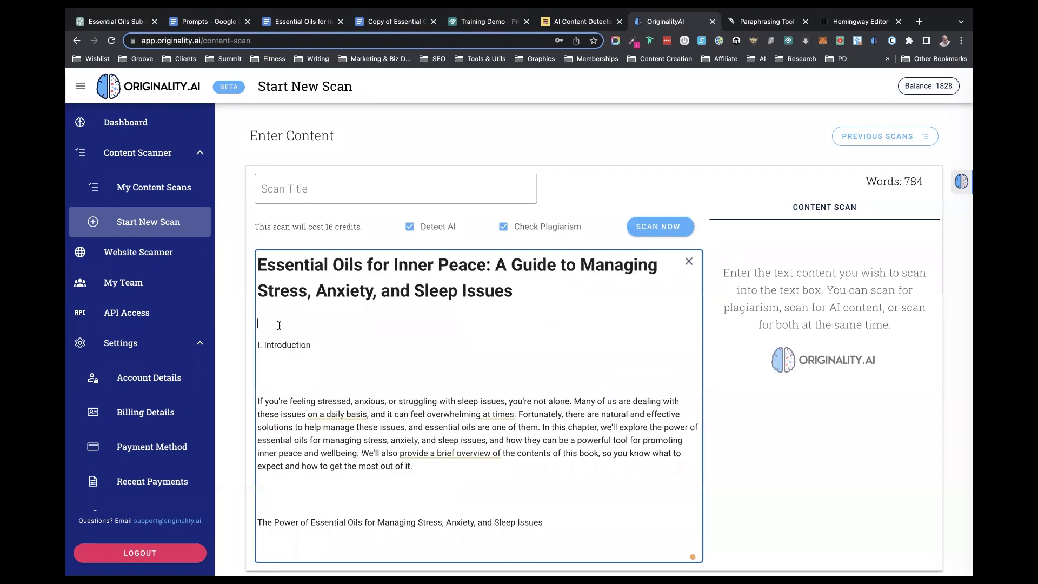
{"action": "key", "text": "BackSpace"}
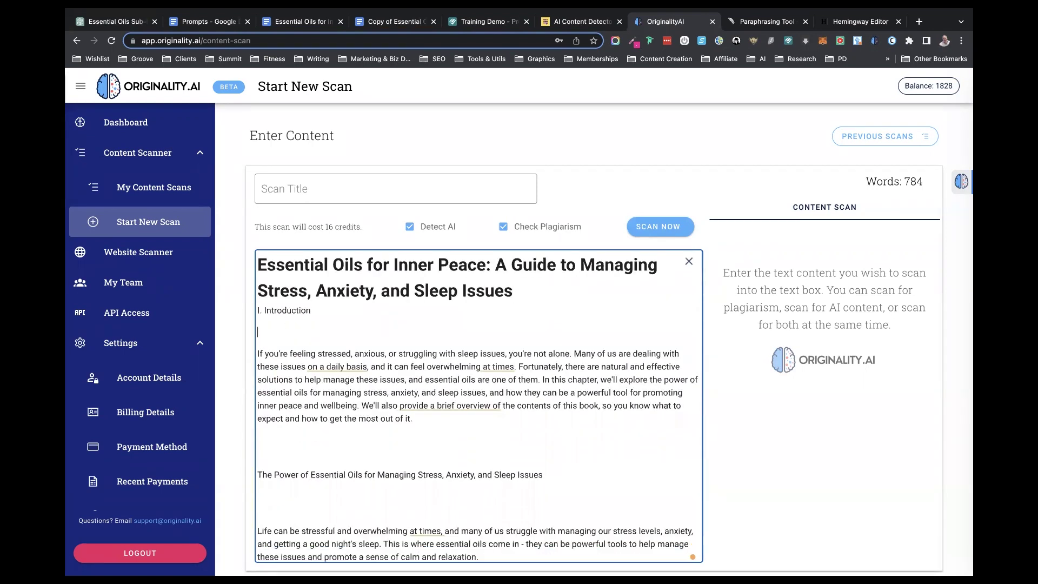
{"action": "left_click", "coordinate": [269, 341]}
{"action": "key", "text": "BackSpace"}
{"action": "left_click", "coordinate": [262, 414]}
{"action": "key", "text": "BackSpace"}
{"action": "key", "text": "BackSpace"}
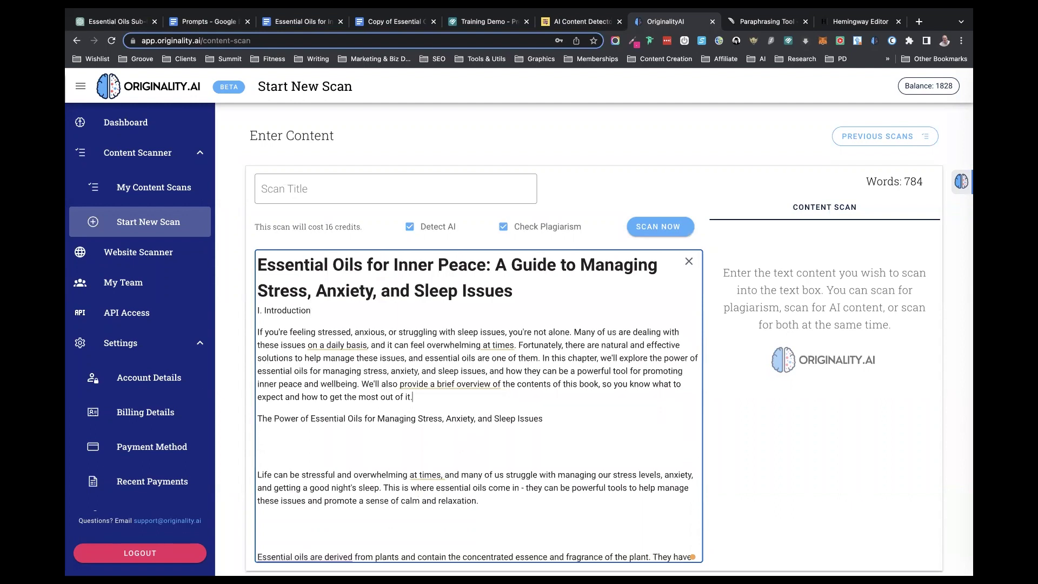
{"action": "key", "text": "BackSpace"}
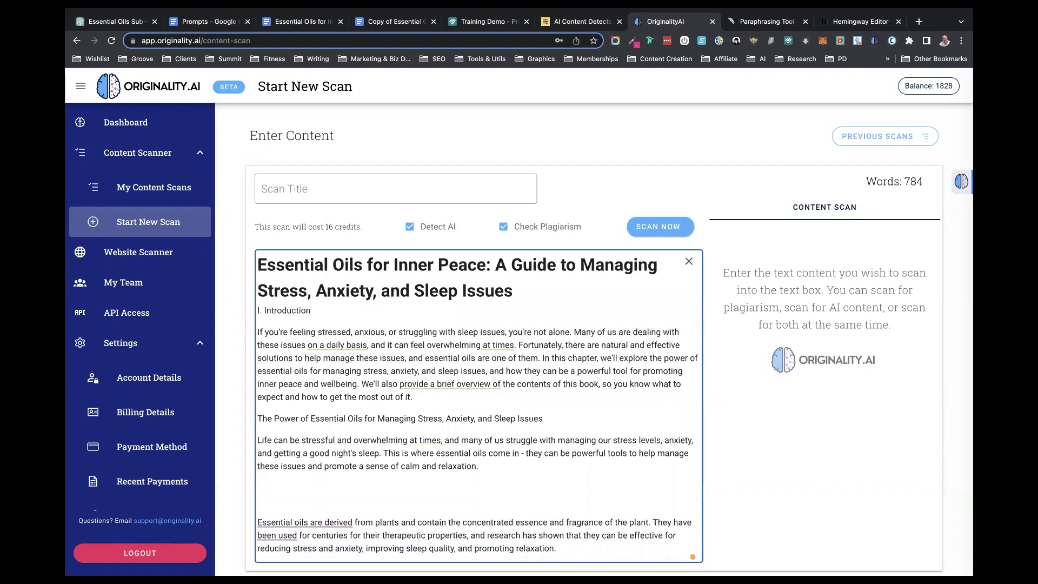
Close the gaps between the remaining paragraphs of The Power of Essential Oils section, down to its Overall paragraph
{"action": "left_click", "coordinate": [266, 508]}
{"action": "key", "text": "BackSpace"}
{"action": "key", "text": "BackSpace"}
{"action": "scroll", "coordinate": [264, 468], "scroll_direction": "down", "scroll_amount": 3}
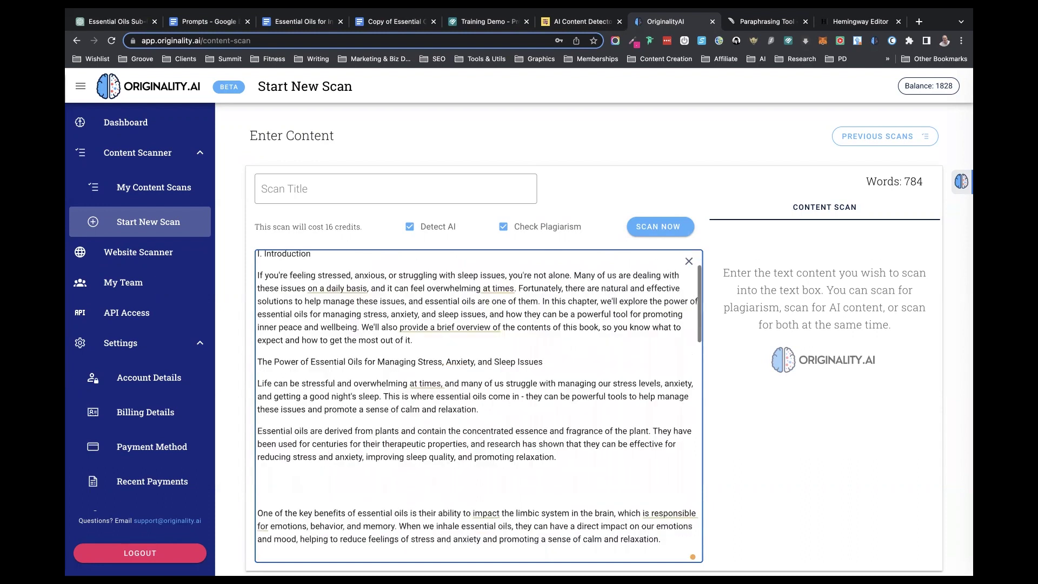
{"action": "left_click", "coordinate": [257, 485]}
{"action": "key", "text": "BackSpace"}
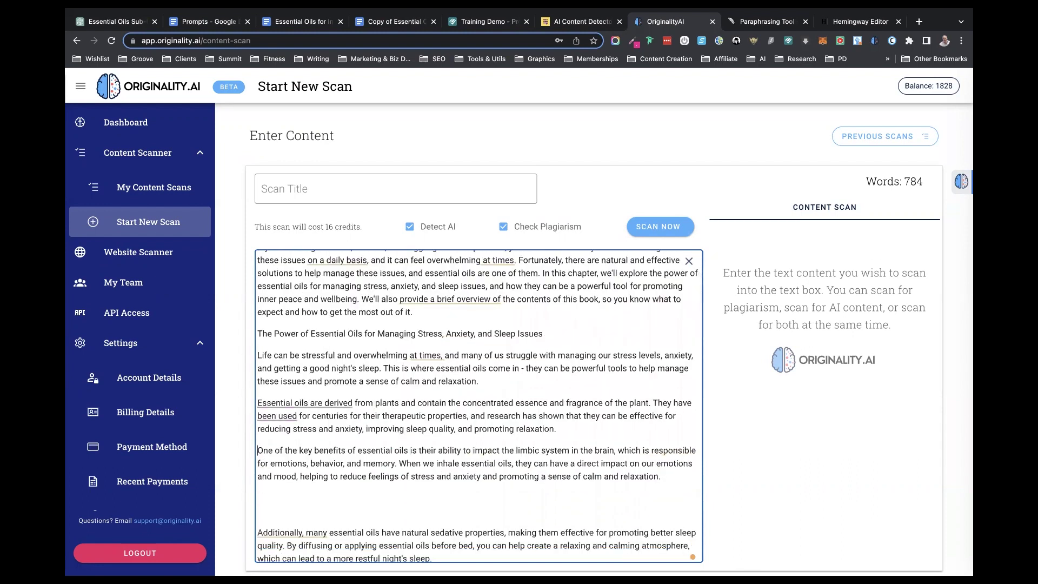
{"action": "left_click", "coordinate": [257, 532]}
{"action": "key", "text": "BackSpace"}
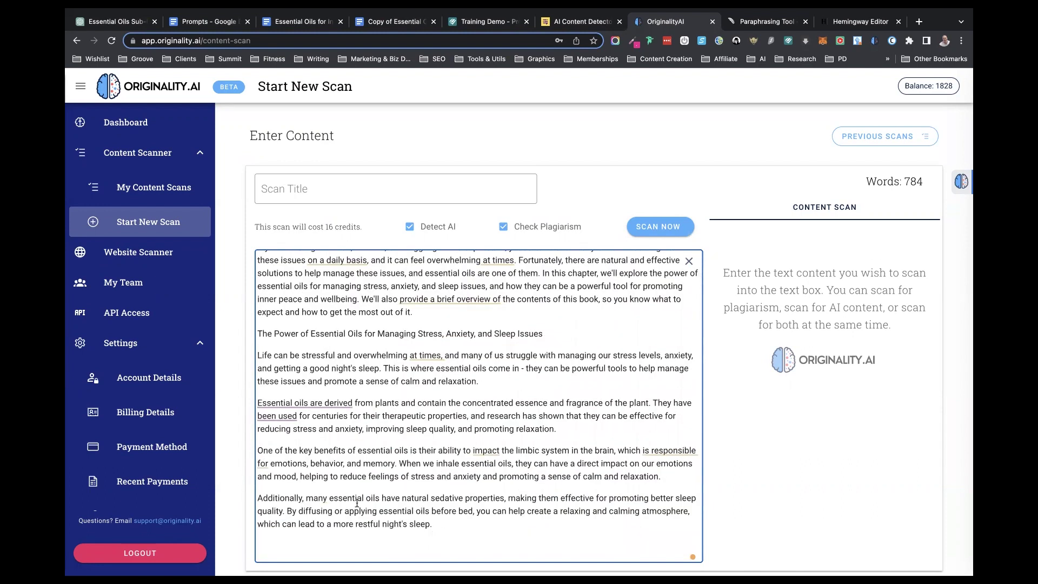
{"action": "scroll", "coordinate": [259, 442], "scroll_direction": "down", "scroll_amount": 3}
{"action": "left_click", "coordinate": [258, 443]}
{"action": "key", "text": "BackSpace"}
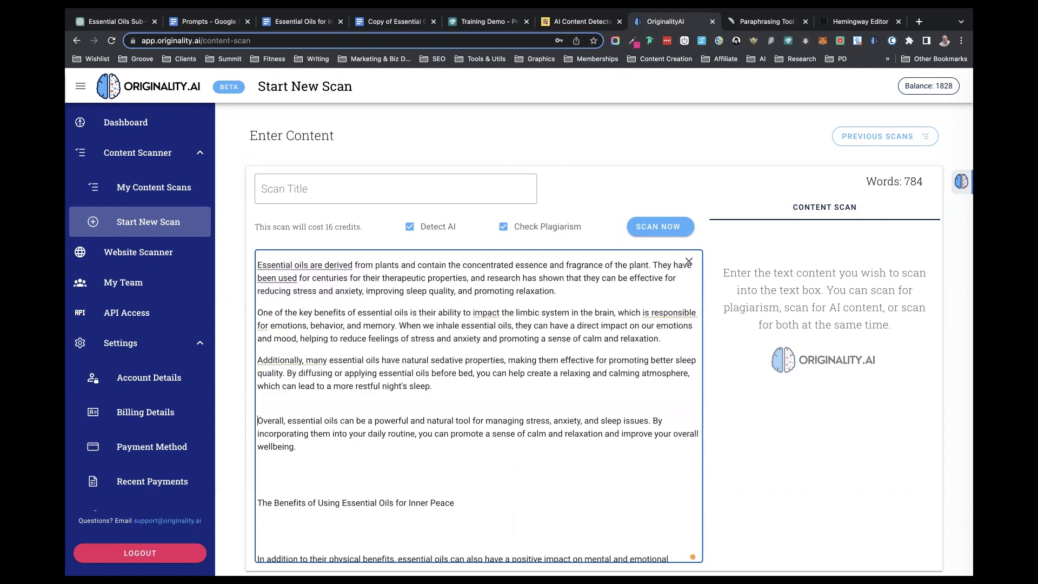
Remove the blank lines around The Benefits of Using Essential Oils for Inner Peace heading and between its first two paragraphs
{"action": "left_click", "coordinate": [258, 486]}
{"action": "key", "text": "BackSpace"}
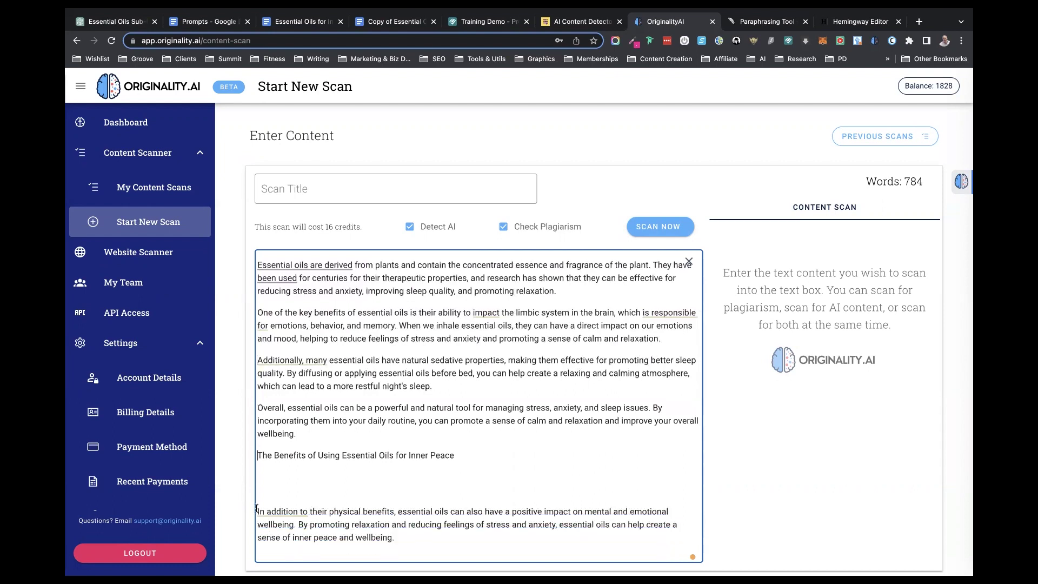
{"action": "left_click", "coordinate": [258, 512]}
{"action": "key", "text": "BackSpace"}
{"action": "scroll", "coordinate": [258, 513], "scroll_direction": "down", "scroll_amount": 1}
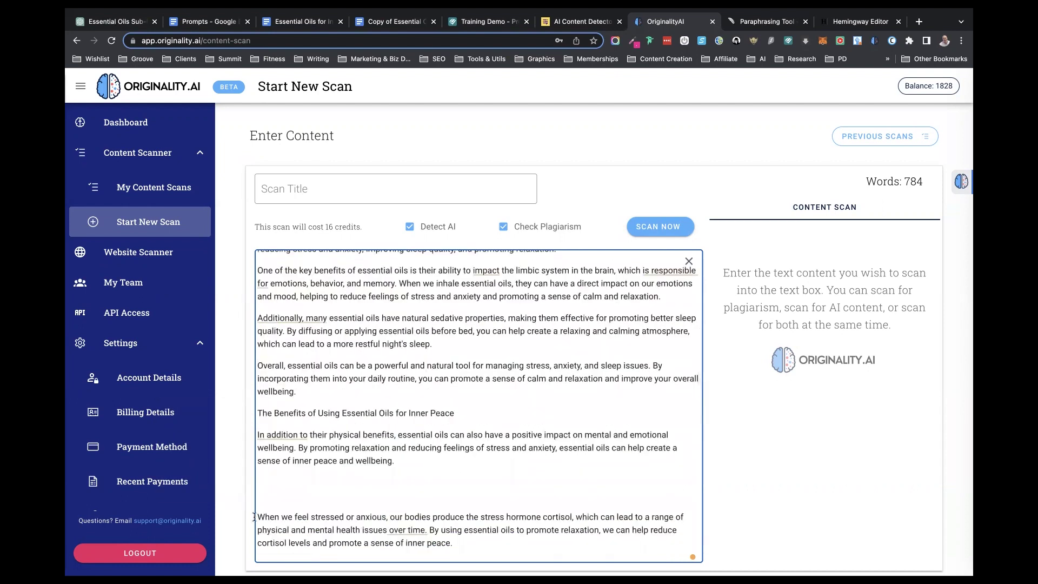
{"action": "left_click", "coordinate": [258, 517]}
{"action": "key", "text": "BackSpace"}
Close the gaps between the rest of the Benefits section's paragraphs and above the About This Book heading
{"action": "scroll", "coordinate": [304, 519], "scroll_direction": "down", "scroll_amount": 3}
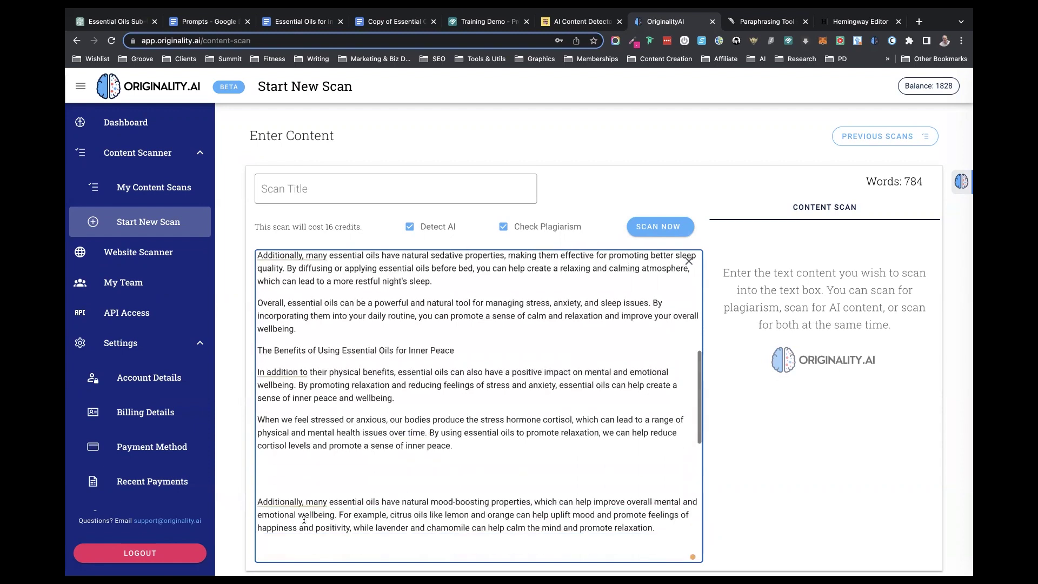
{"action": "left_click", "coordinate": [259, 468]}
{"action": "key", "text": "BackSpace"}
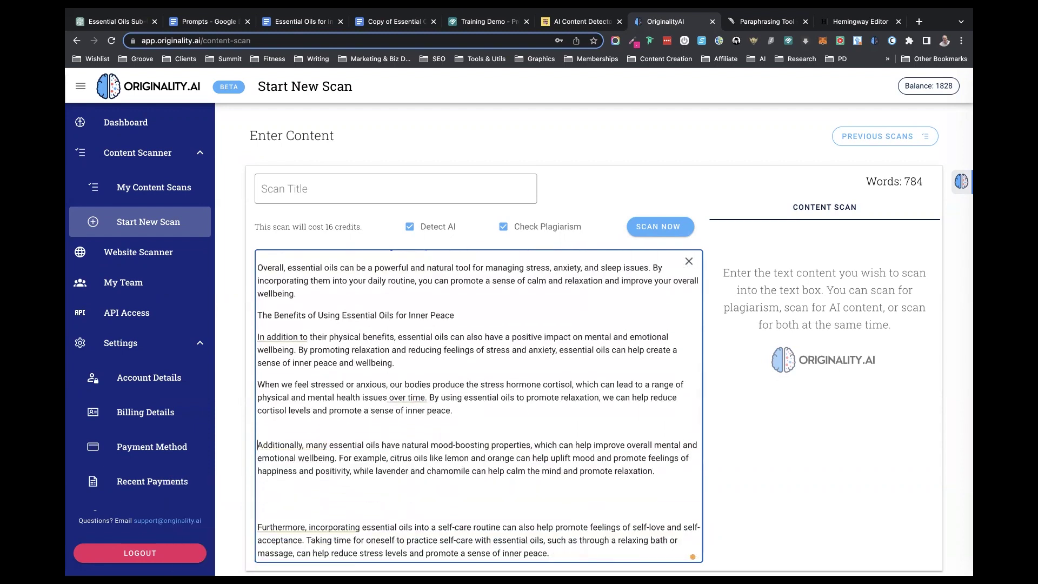
{"action": "left_click", "coordinate": [258, 514]}
{"action": "key", "text": "BackSpace"}
{"action": "scroll", "coordinate": [257, 513], "scroll_direction": "down", "scroll_amount": 2}
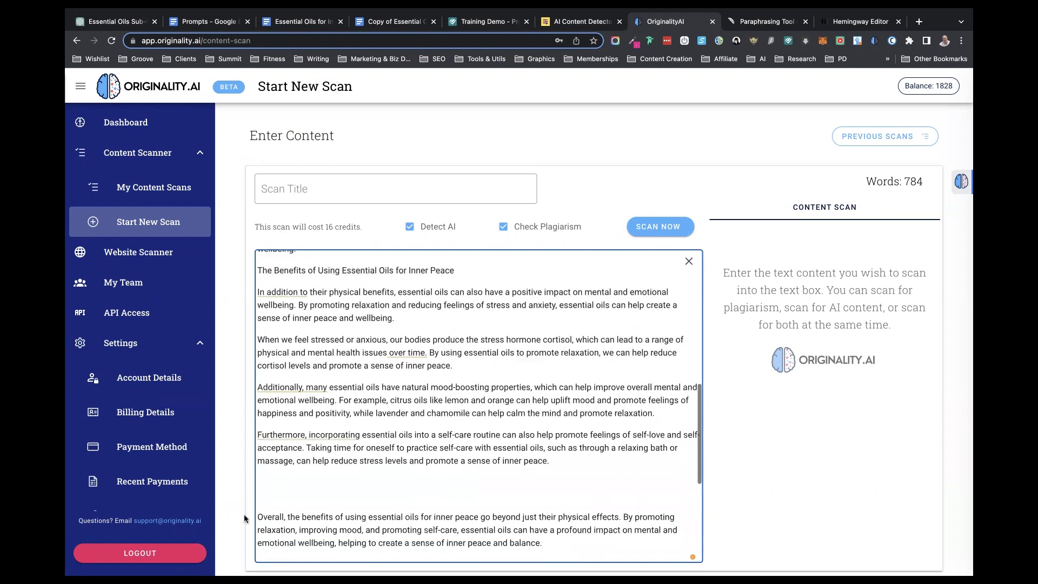
{"action": "key", "text": "BackSpace"}
{"action": "key", "text": "BackSpace"}
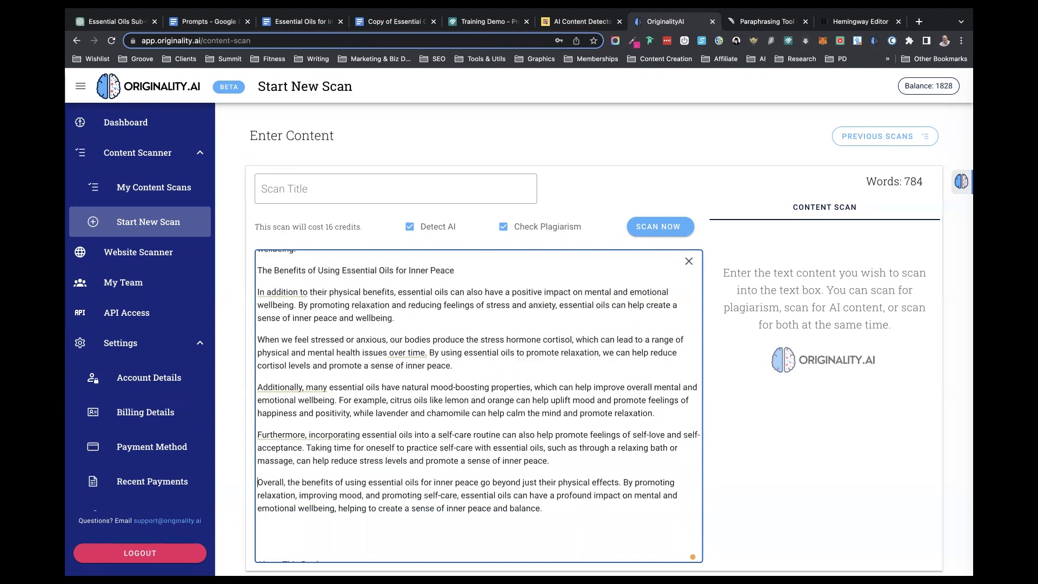
{"action": "scroll", "coordinate": [281, 543], "scroll_direction": "down", "scroll_amount": 2}
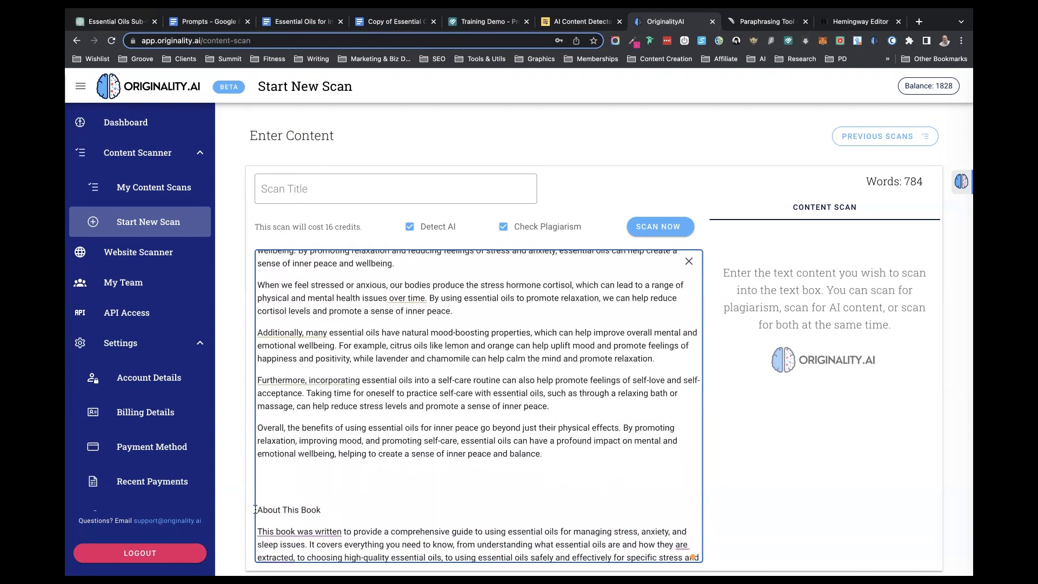
{"action": "left_click", "coordinate": [256, 510]}
{"action": "key", "text": "BackSpace"}
{"action": "key", "text": "BackSpace"}
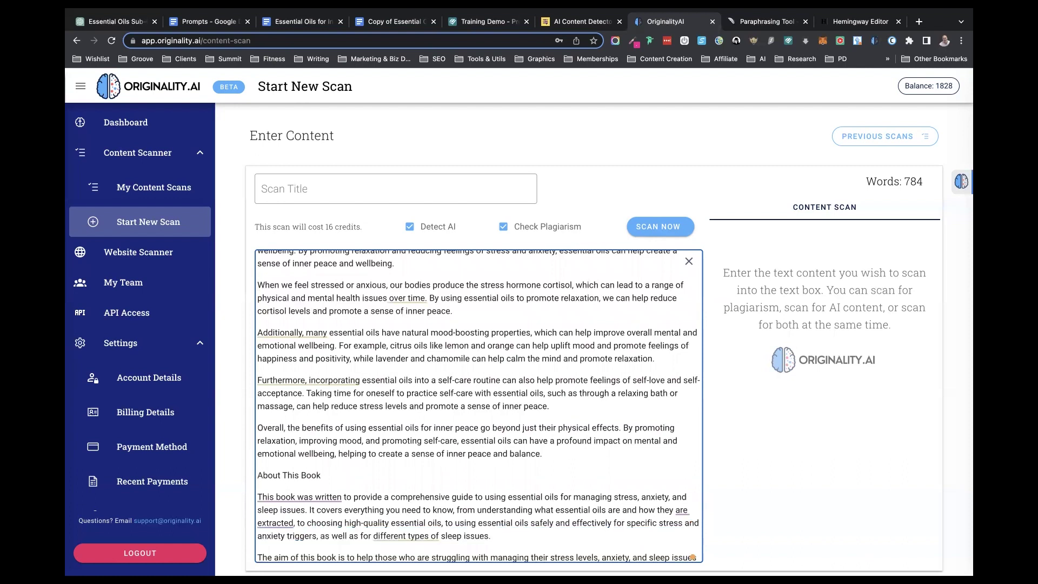
Scan the cleaned-up chapter for AI content and plagiarism and highlight the AI percentage in the results
{"action": "left_click", "coordinate": [281, 496]}
{"action": "left_click", "coordinate": [656, 230]}
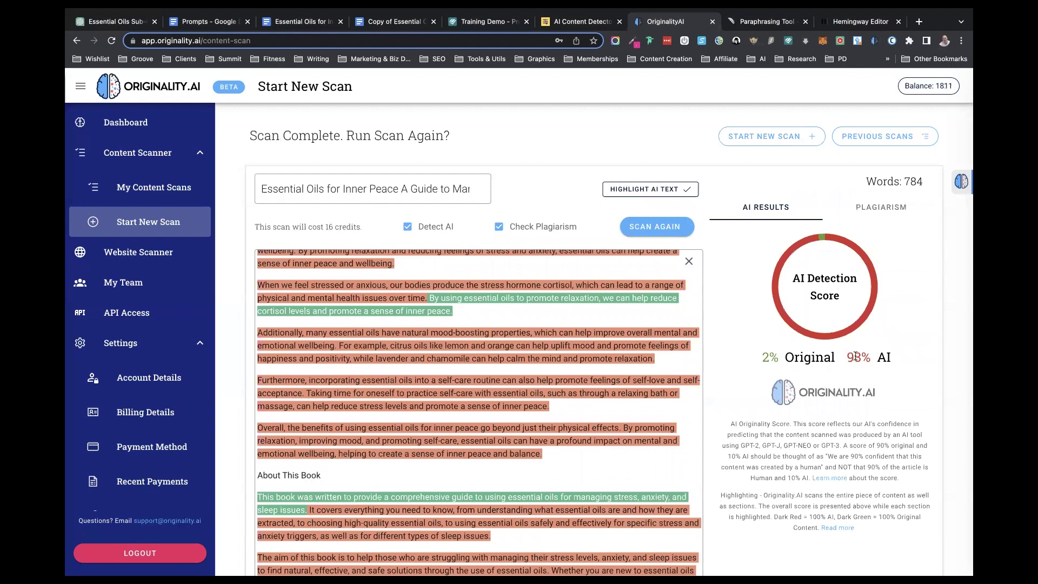
{"action": "left_click_drag", "start_coordinate": [848, 357], "coordinate": [891, 358]}
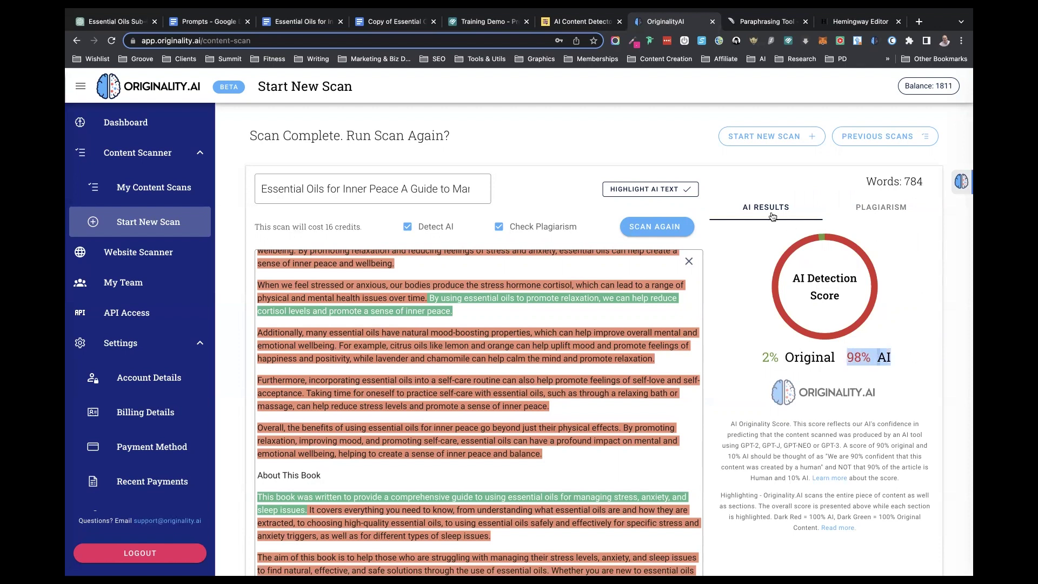
Switch to the Content at Scale detector and review the chapter's scores and highlighted sentences
{"action": "left_click", "coordinate": [574, 25]}
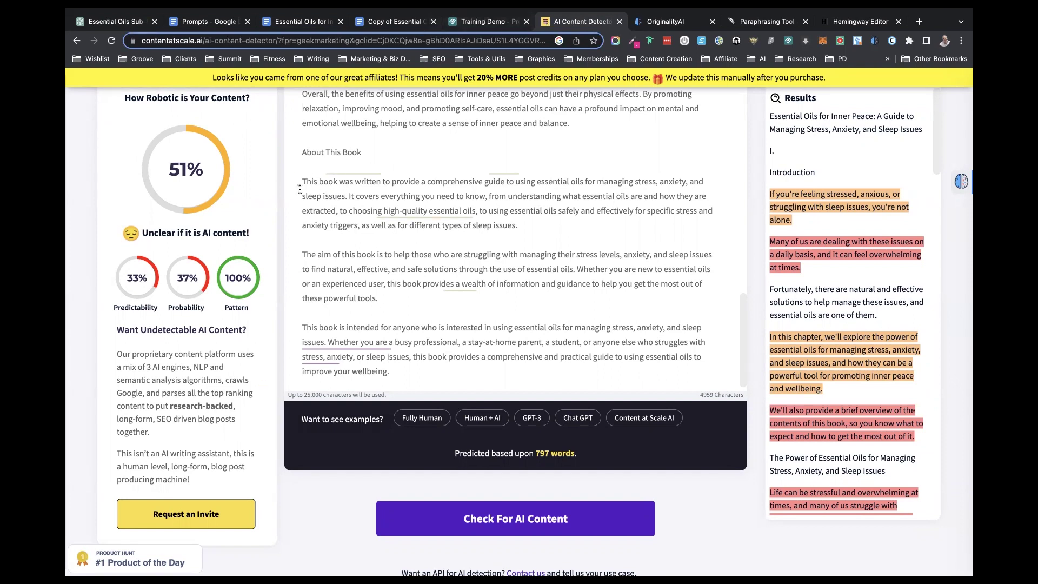
{"action": "scroll", "coordinate": [263, 192], "scroll_direction": "up", "scroll_amount": 1}
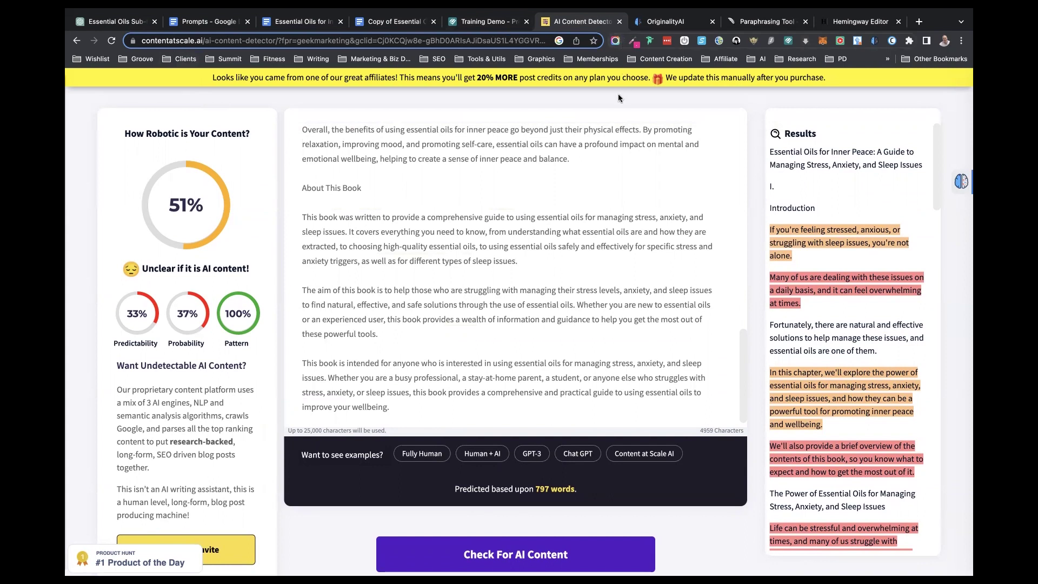
{"action": "scroll", "coordinate": [555, 207], "scroll_direction": "down", "scroll_amount": 1}
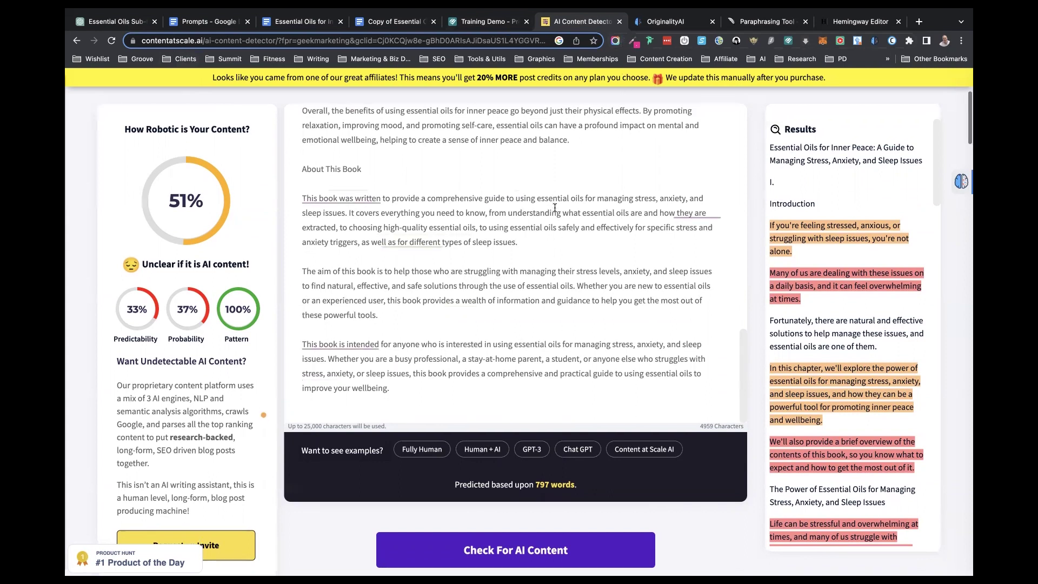
{"action": "scroll", "coordinate": [554, 207], "scroll_direction": "down", "scroll_amount": 3}
{"action": "scroll", "coordinate": [555, 207], "scroll_direction": "down", "scroll_amount": 2}
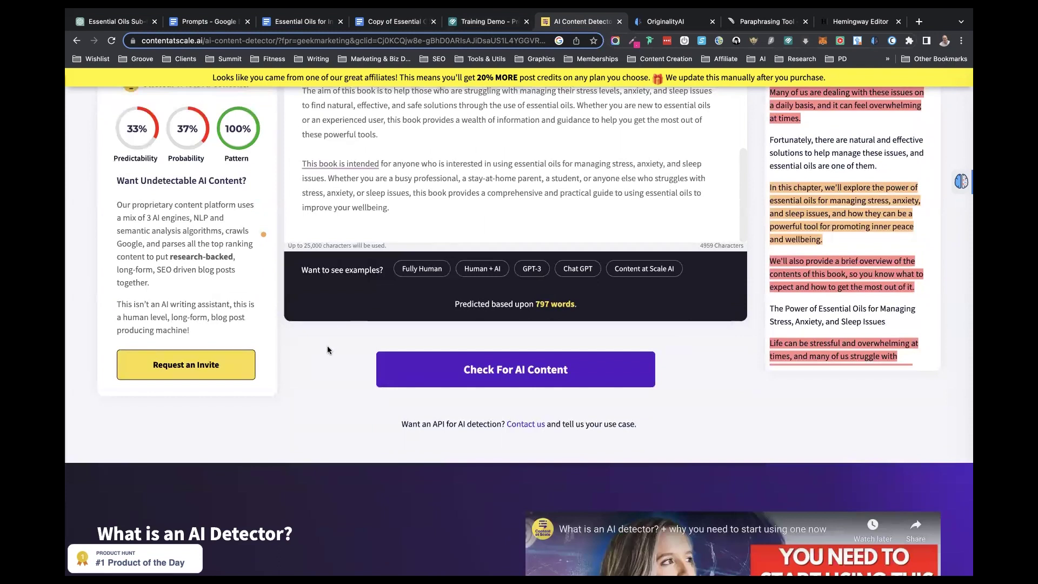
{"action": "scroll", "coordinate": [327, 350], "scroll_direction": "up", "scroll_amount": 3}
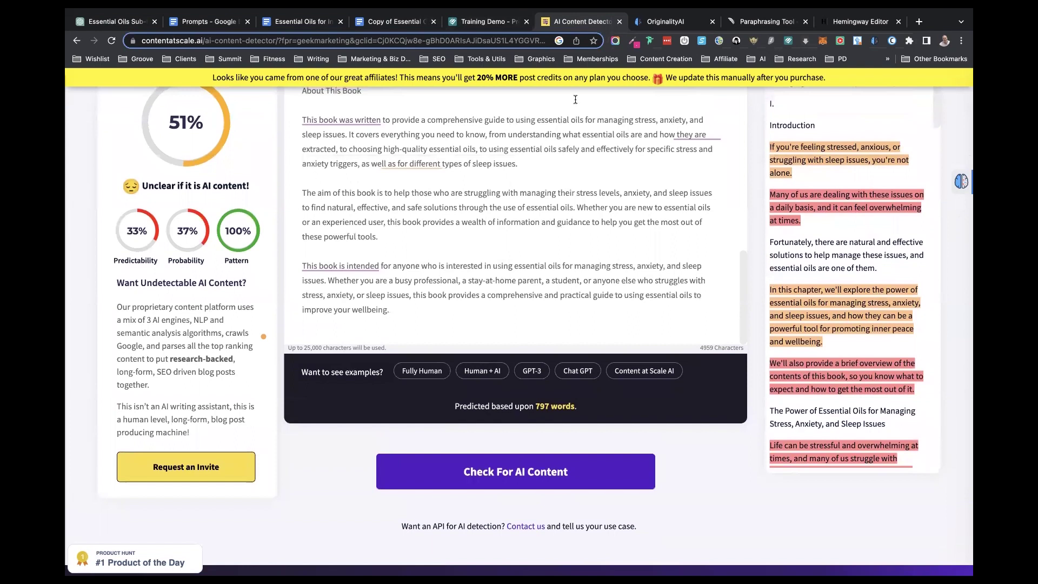
Switch to the essential oils book in Google Docs and look back through the selected Introduction chapter
{"action": "left_click", "coordinate": [311, 23]}
{"action": "scroll", "coordinate": [461, 350], "scroll_direction": "up", "scroll_amount": 1}
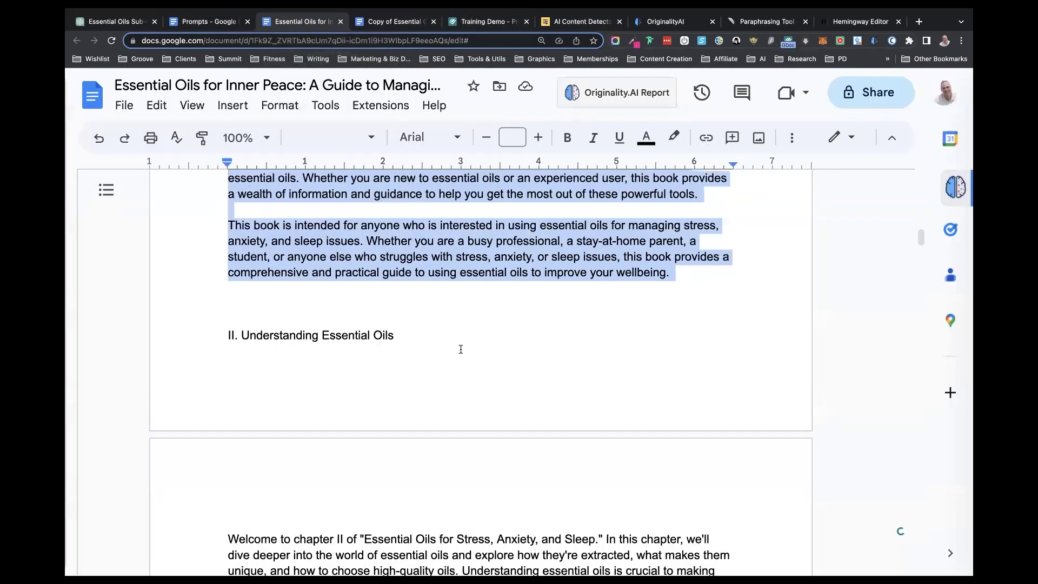
{"action": "scroll", "coordinate": [461, 349], "scroll_direction": "up", "scroll_amount": 2}
{"action": "scroll", "coordinate": [461, 349], "scroll_direction": "up", "scroll_amount": 10}
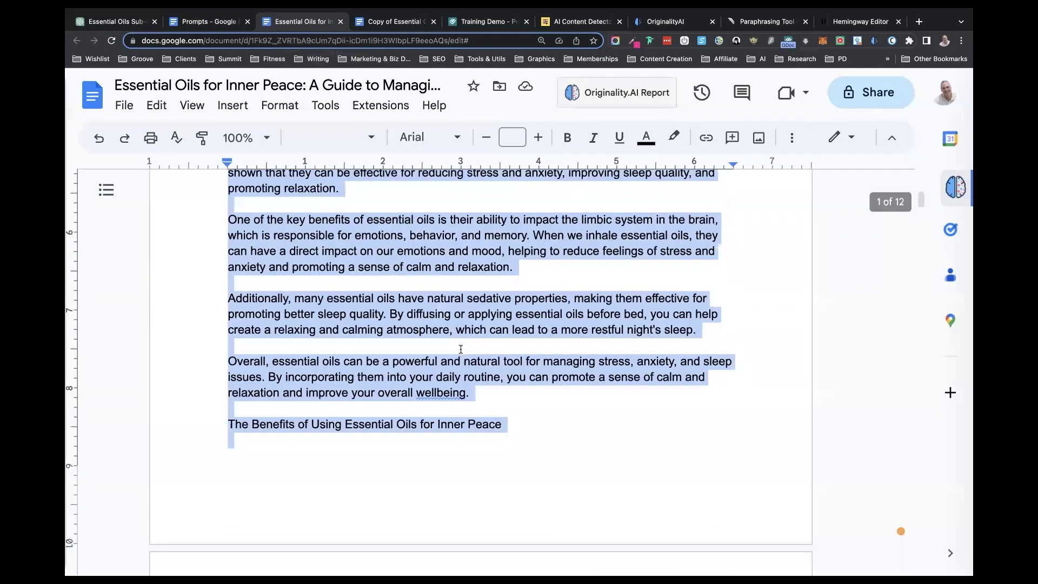
{"action": "scroll", "coordinate": [461, 349], "scroll_direction": "up", "scroll_amount": 3}
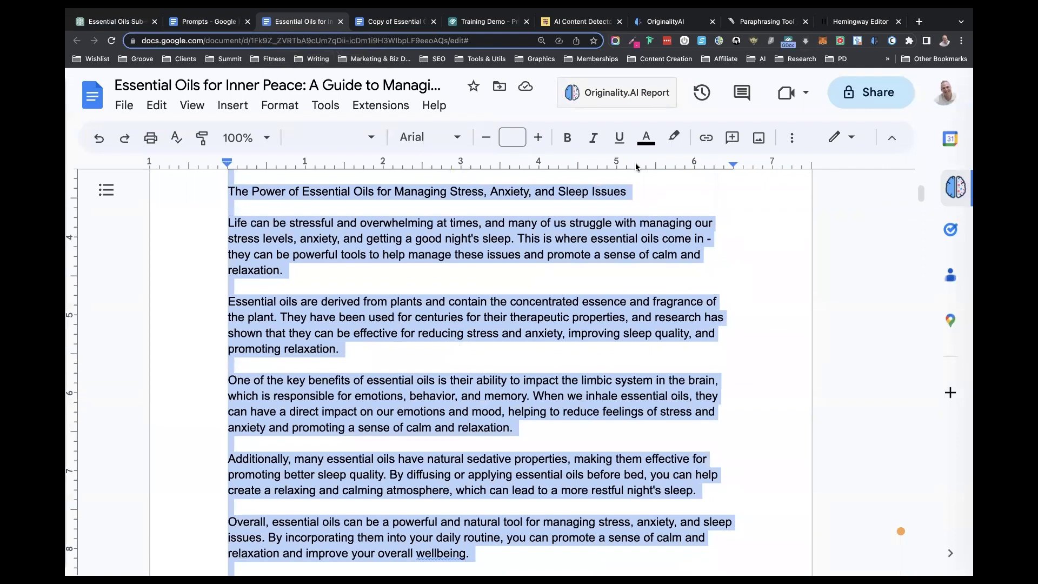
Switch to ProWritingAid and paste the title and Introduction chapter into the empty document
{"action": "left_click", "coordinate": [508, 24]}
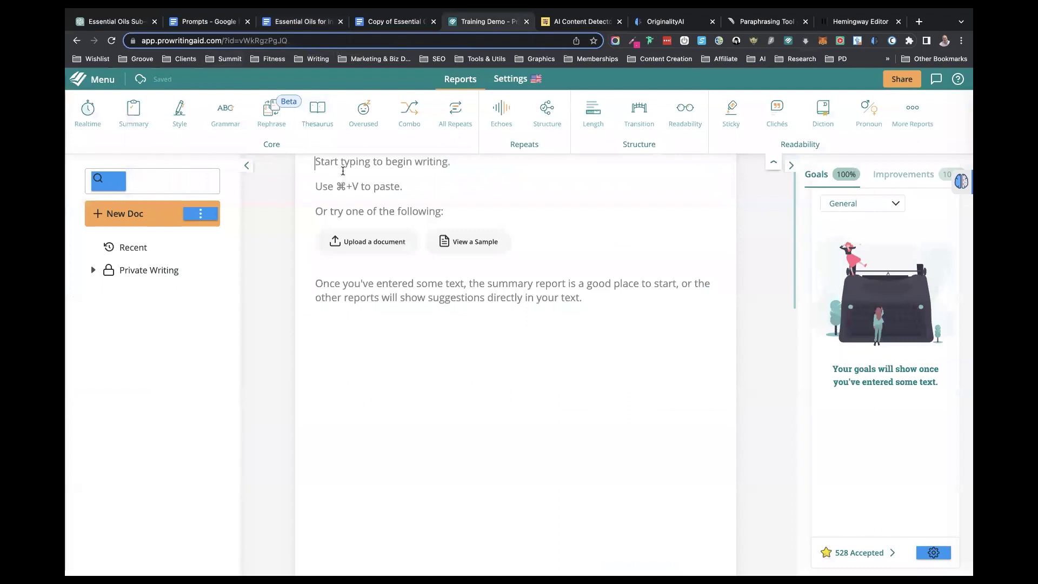
{"action": "key", "text": "super+v"}
{"action": "scroll", "coordinate": [339, 219], "scroll_direction": "up", "scroll_amount": 20}
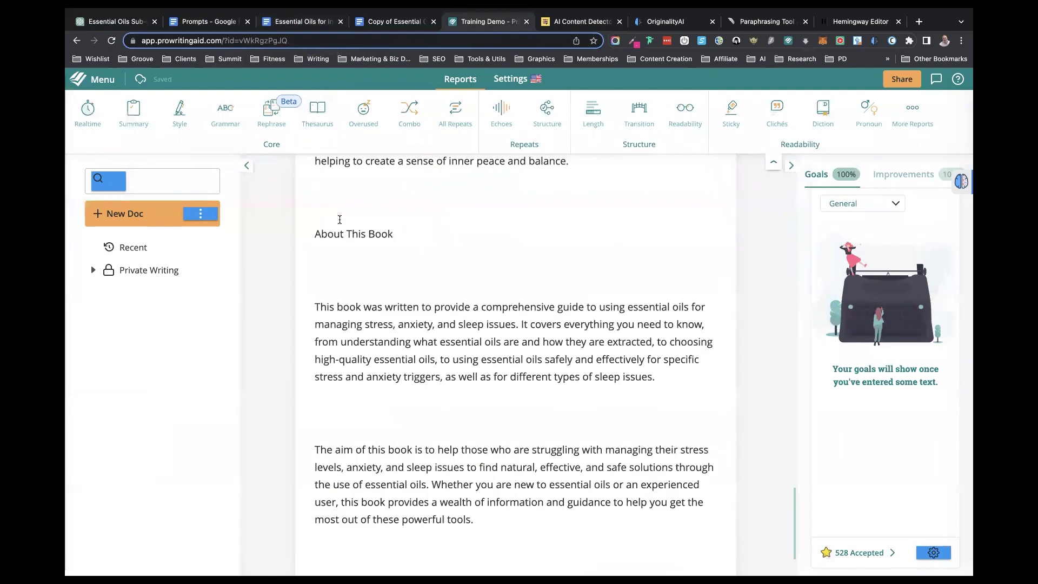
{"action": "scroll", "coordinate": [340, 219], "scroll_direction": "up", "scroll_amount": 5}
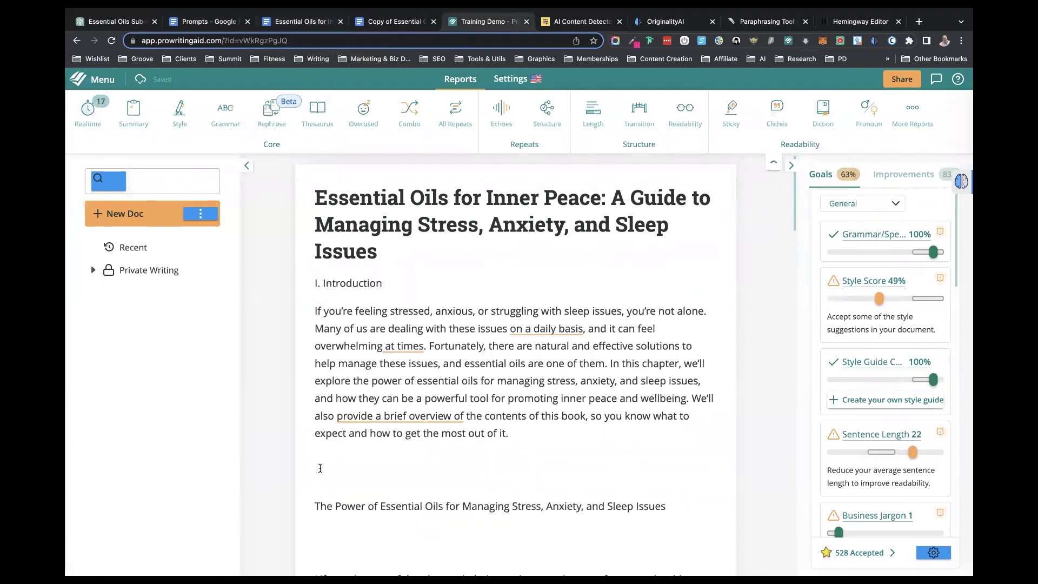
Remove the blank lines around The Power of Essential Oils heading and between its first two paragraphs
{"action": "left_click", "coordinate": [317, 483]}
{"action": "key", "text": "BackSpace"}
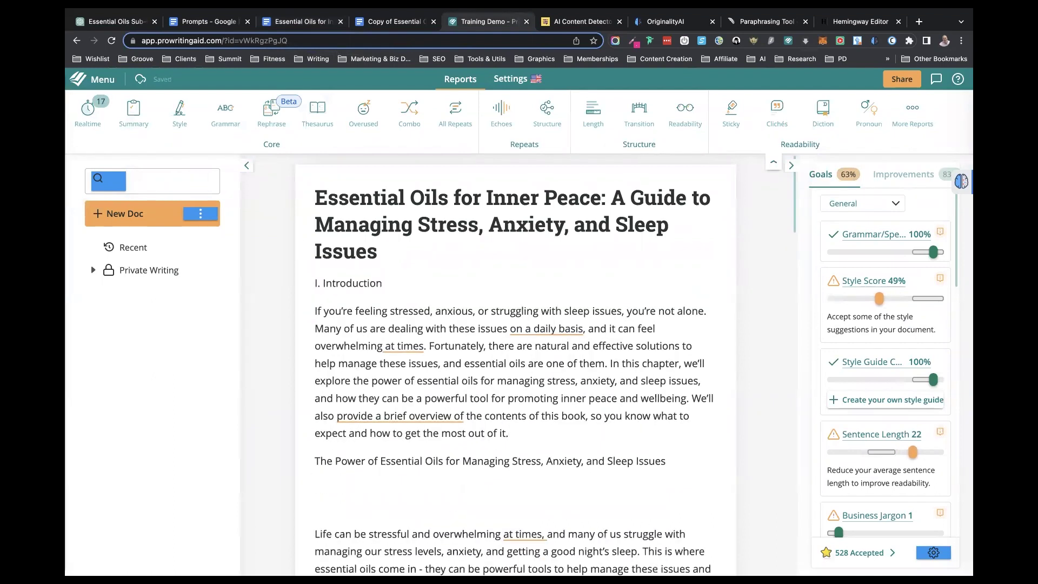
{"action": "scroll", "coordinate": [316, 483], "scroll_direction": "down", "scroll_amount": 3}
{"action": "left_click", "coordinate": [313, 423]}
{"action": "key", "text": "Delete"}
{"action": "key", "text": "Delete"}
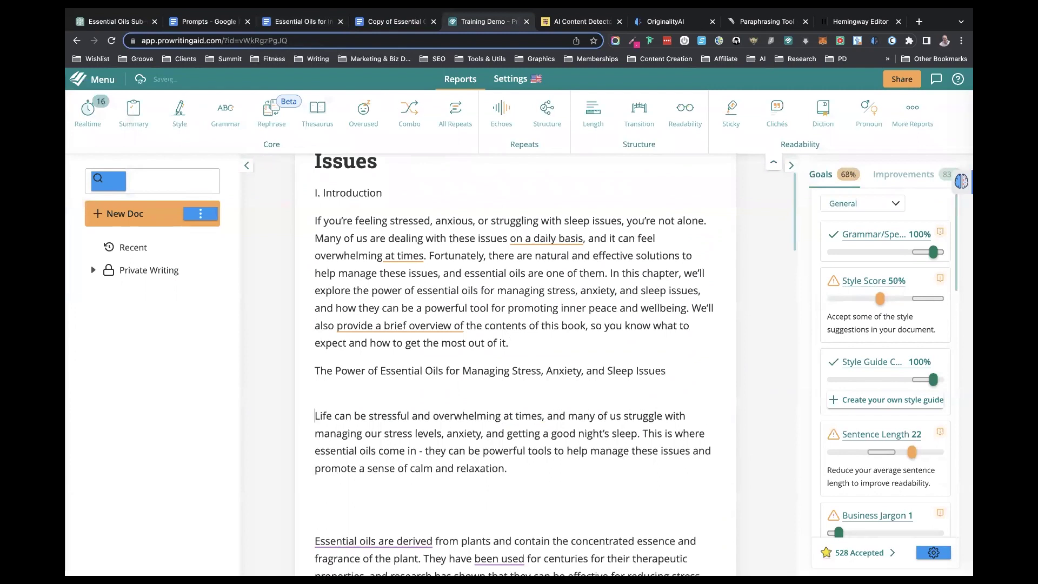
{"action": "left_click", "coordinate": [317, 514]}
{"action": "key", "text": "BackSpace"}
{"action": "key", "text": "BackSpace"}
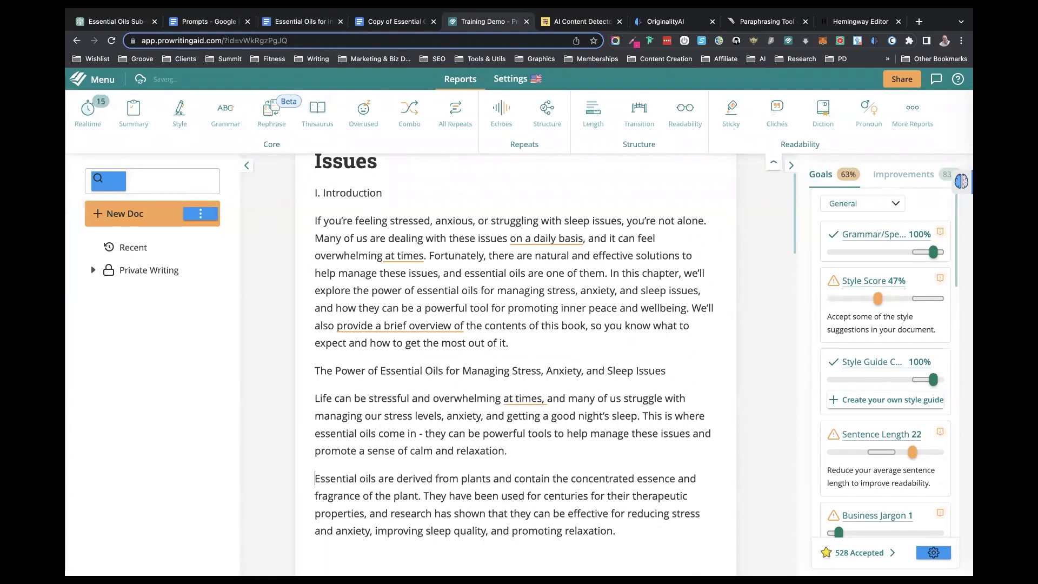
Remove the blank lines above the paragraph beginning "One of the key benefits of essential oils"
{"action": "scroll", "coordinate": [317, 515], "scroll_direction": "down", "scroll_amount": 3}
{"action": "scroll", "coordinate": [308, 463], "scroll_direction": "down", "scroll_amount": 1}
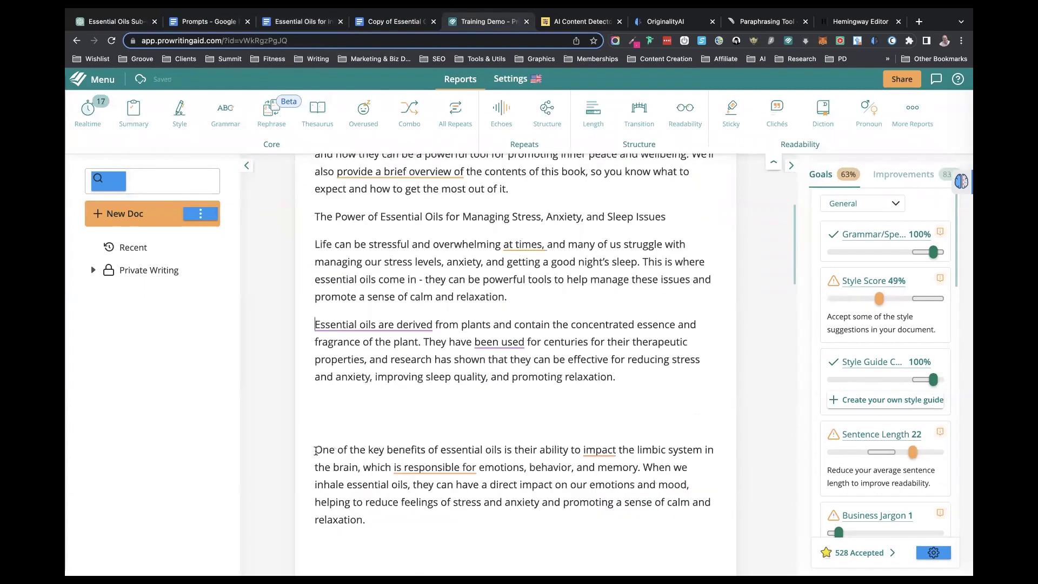
{"action": "left_click", "coordinate": [316, 450]}
{"action": "key", "text": "BackSpace"}
{"action": "key", "text": "BackSpace"}
Remove the blank lines above the Additionally, Furthermore and Overall paragraphs in The Benefits of Using Essential Oils for Inner Peace section
{"action": "scroll", "coordinate": [313, 500], "scroll_direction": "down", "scroll_amount": 10}
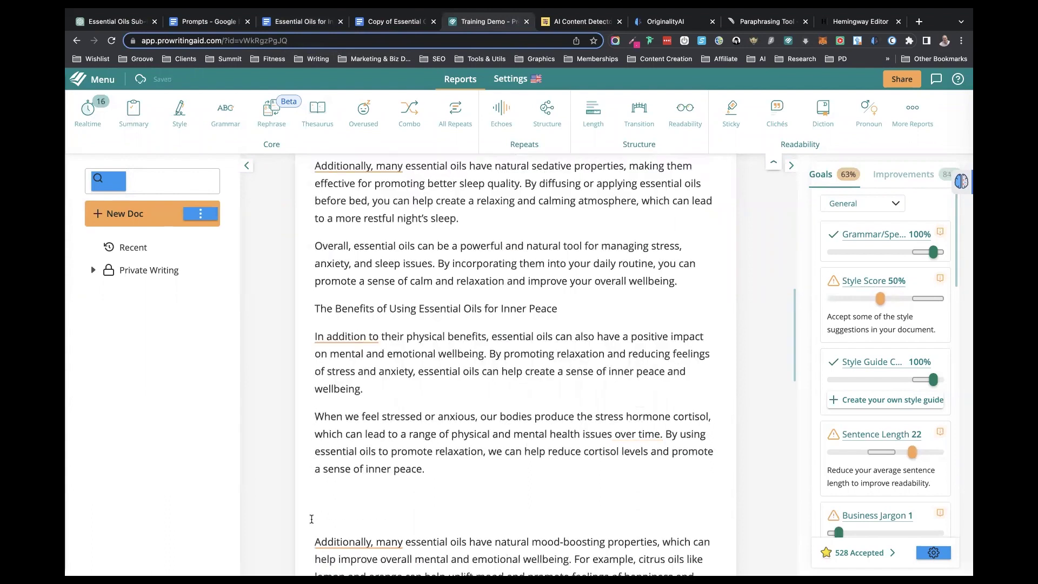
{"action": "left_click", "coordinate": [312, 540]}
{"action": "key", "text": "BackSpace"}
{"action": "key", "text": "BackSpace"}
{"action": "scroll", "coordinate": [308, 487], "scroll_direction": "down", "scroll_amount": 5}
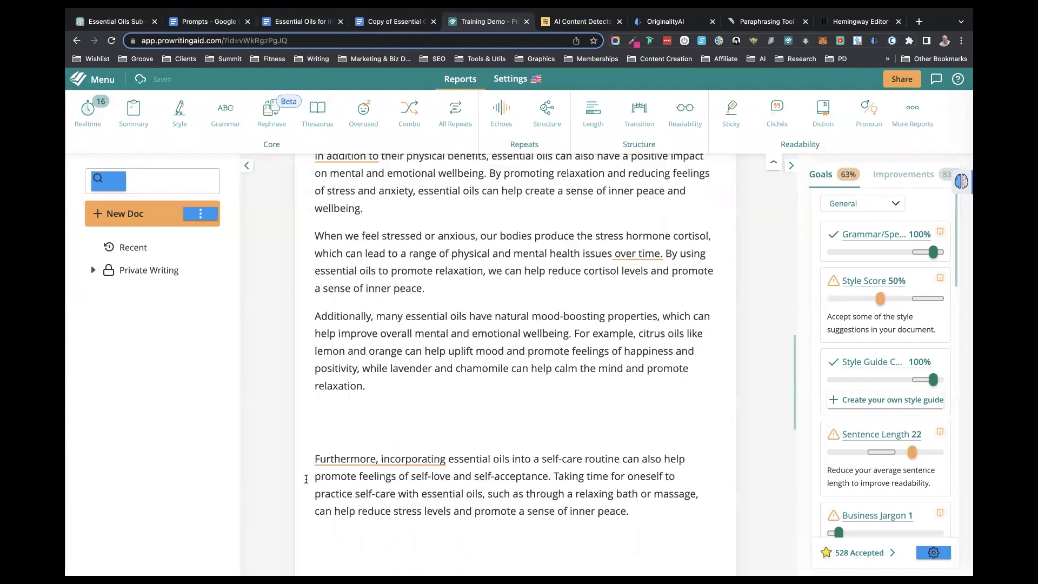
{"action": "left_click", "coordinate": [313, 462]}
{"action": "key", "text": "BackSpace"}
{"action": "left_click", "coordinate": [313, 538]}
{"action": "key", "text": "BackSpace"}
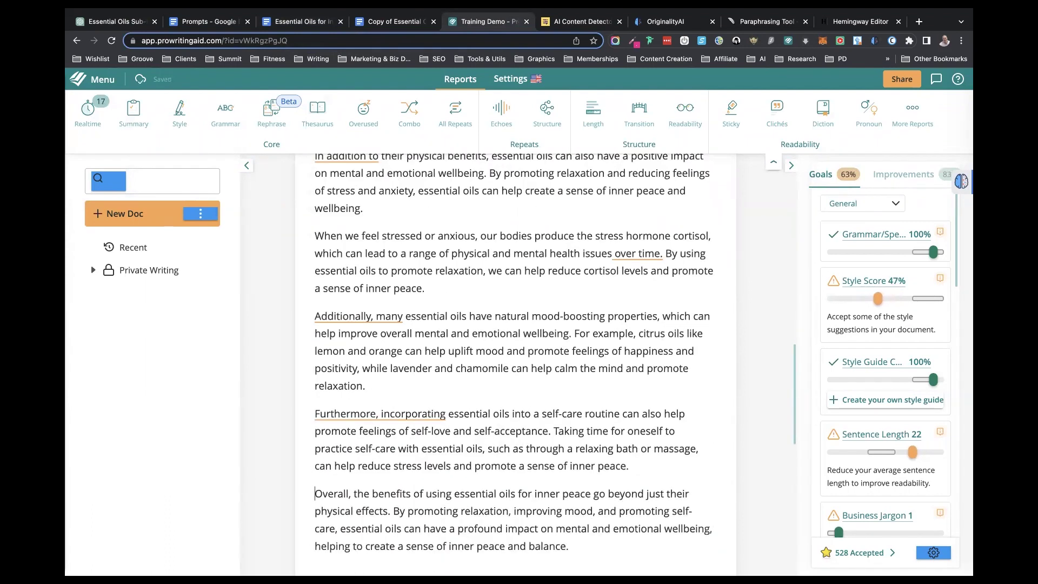
Remove the blank lines around the About This Book heading and between the paragraphs of that section
{"action": "scroll", "coordinate": [340, 499], "scroll_direction": "down", "scroll_amount": 5}
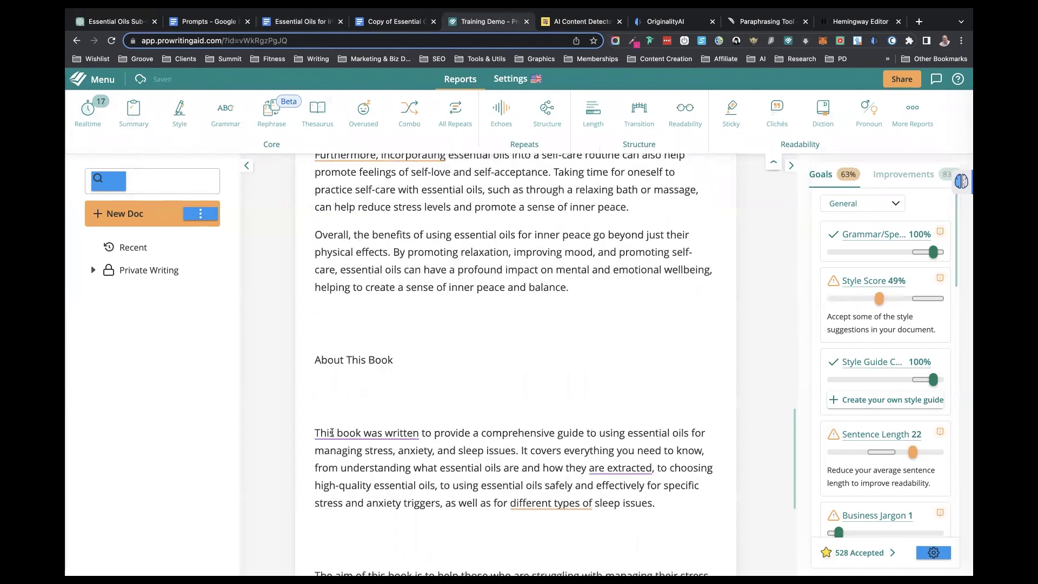
{"action": "left_click", "coordinate": [310, 361]}
{"action": "key", "text": "BackSpace"}
{"action": "left_click", "coordinate": [312, 388]}
{"action": "key", "text": "BackSpace"}
{"action": "key", "text": "BackSpace"}
{"action": "left_click", "coordinate": [312, 483]}
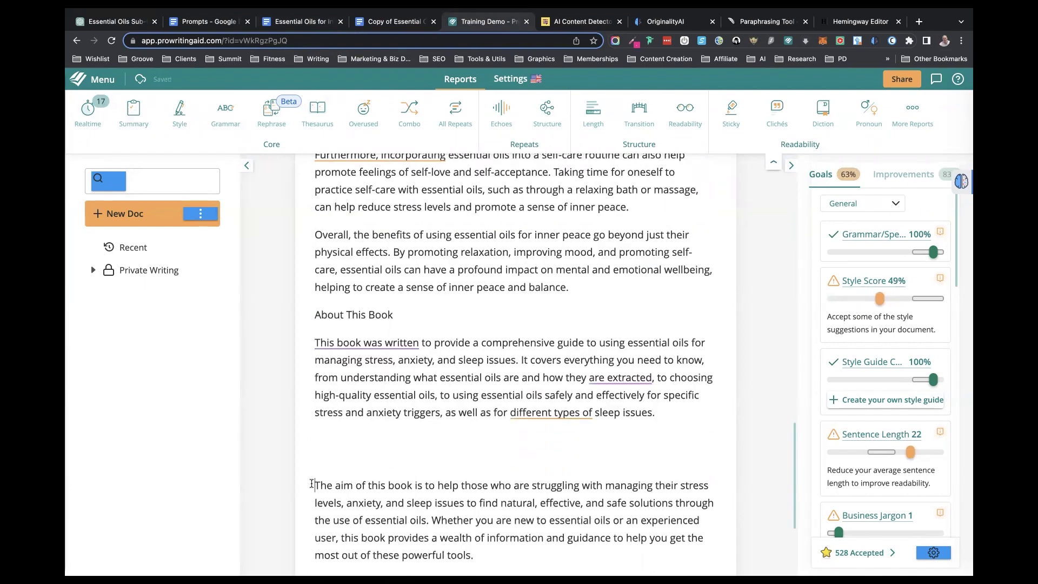
{"action": "key", "text": "BackSpace"}
{"action": "key", "text": "BackSpace"}
{"action": "scroll", "coordinate": [368, 511], "scroll_direction": "down", "scroll_amount": 1}
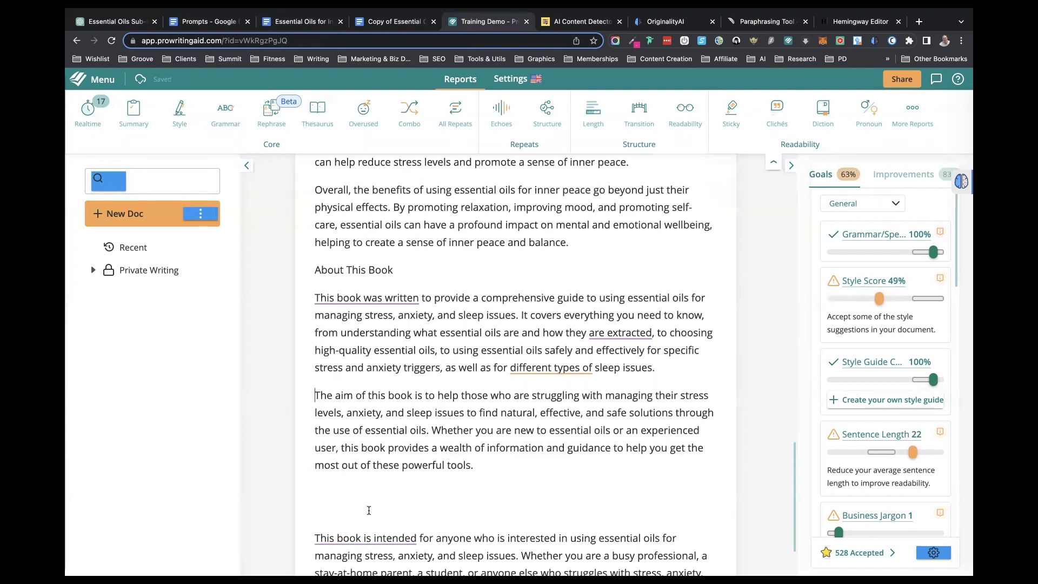
{"action": "left_click", "coordinate": [369, 510]}
{"action": "key", "text": "Delete"}
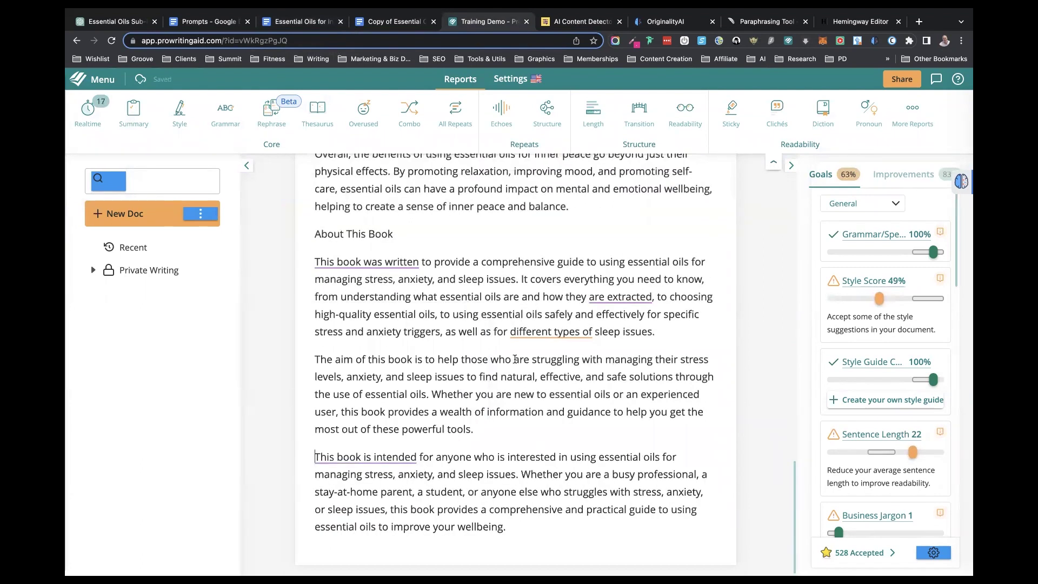
Return to the start of the chapter and review its writing goals, from the grammar and style scores through to dialogue tags
{"action": "key", "text": "super+Up"}
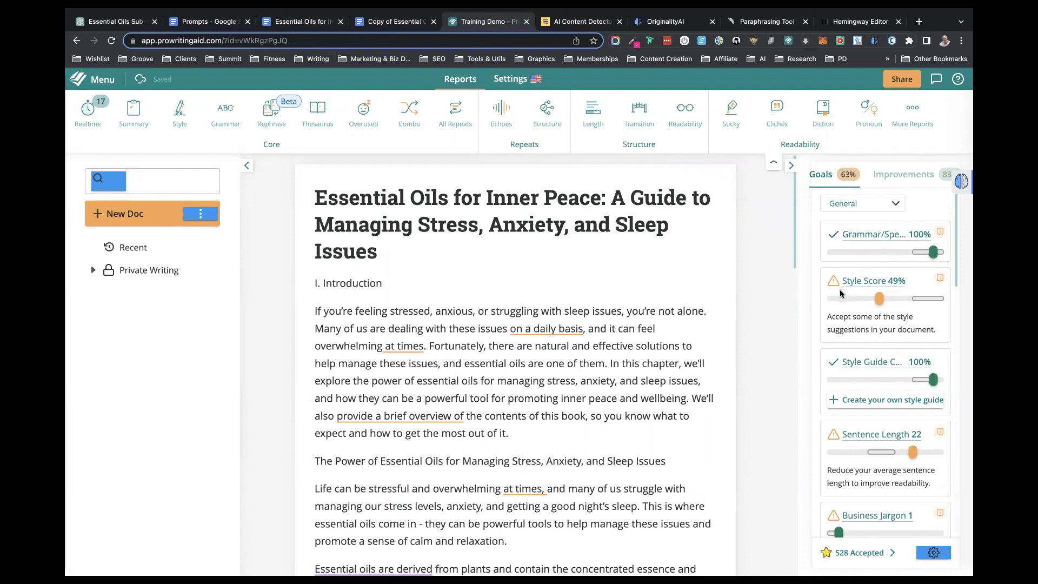
{"action": "scroll", "coordinate": [830, 425], "scroll_direction": "down", "scroll_amount": 5}
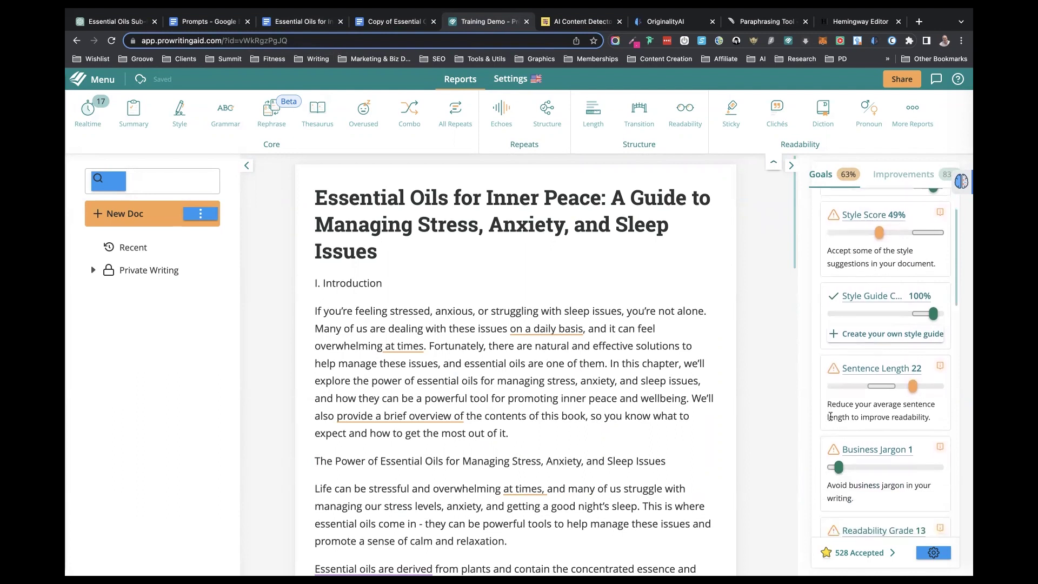
{"action": "scroll", "coordinate": [831, 416], "scroll_direction": "down", "scroll_amount": 1}
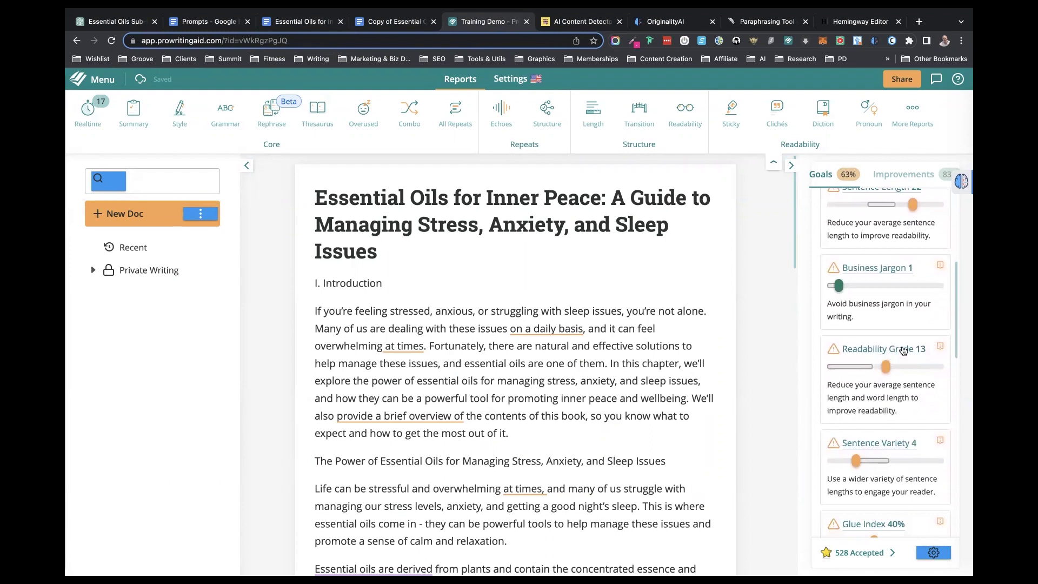
{"action": "scroll", "coordinate": [889, 354], "scroll_direction": "down", "scroll_amount": 3}
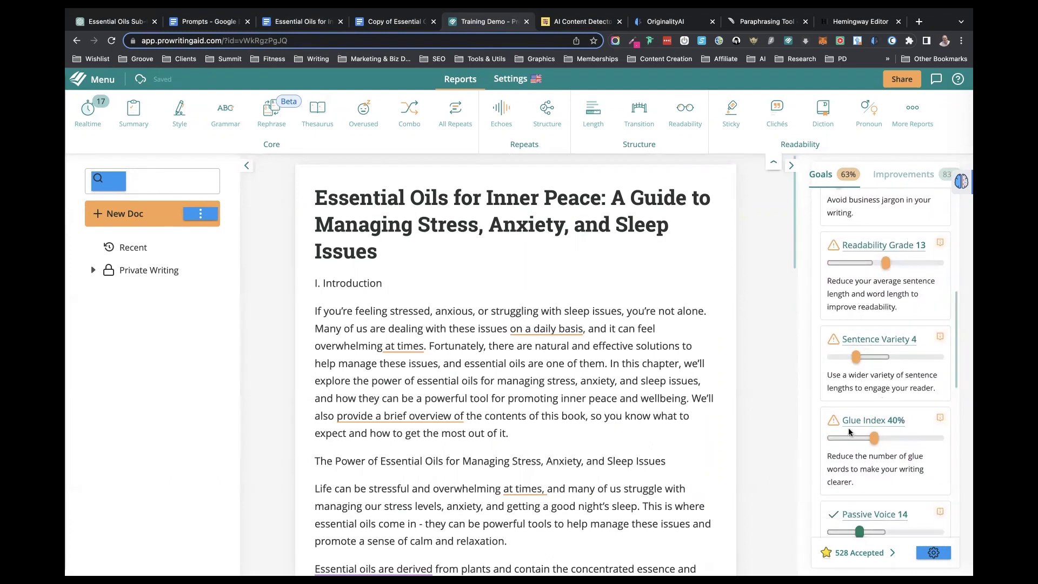
{"action": "scroll", "coordinate": [853, 429], "scroll_direction": "down", "scroll_amount": 5}
{"action": "scroll", "coordinate": [855, 427], "scroll_direction": "down", "scroll_amount": 1}
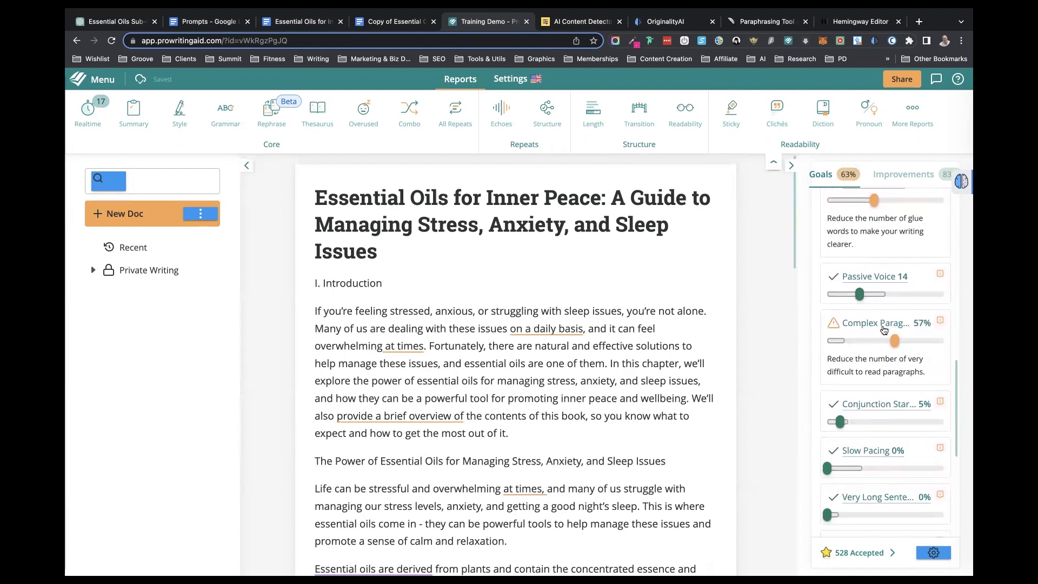
{"action": "scroll", "coordinate": [870, 417], "scroll_direction": "down", "scroll_amount": 4}
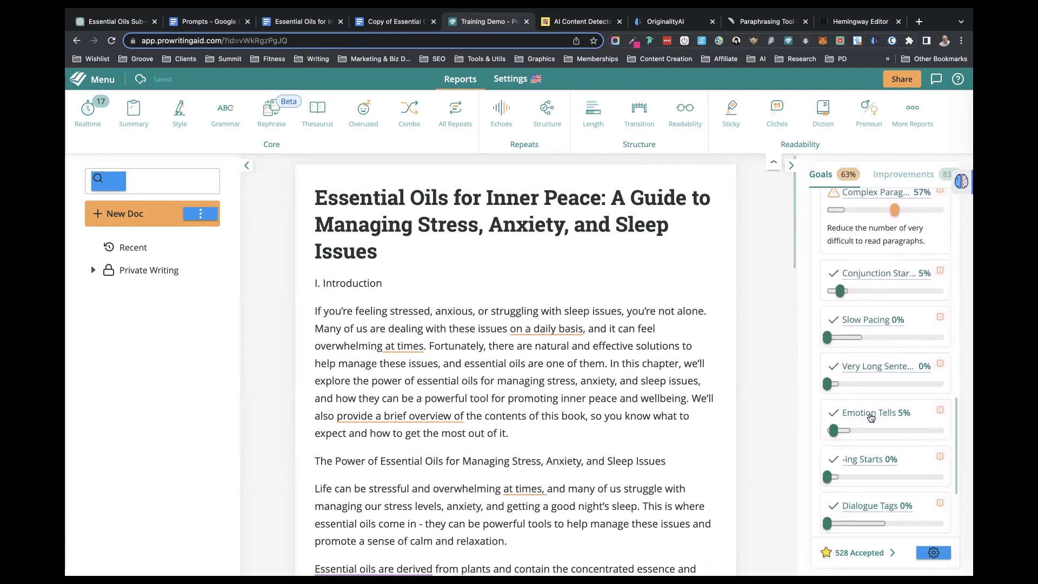
{"action": "scroll", "coordinate": [870, 416], "scroll_direction": "up", "scroll_amount": 10}
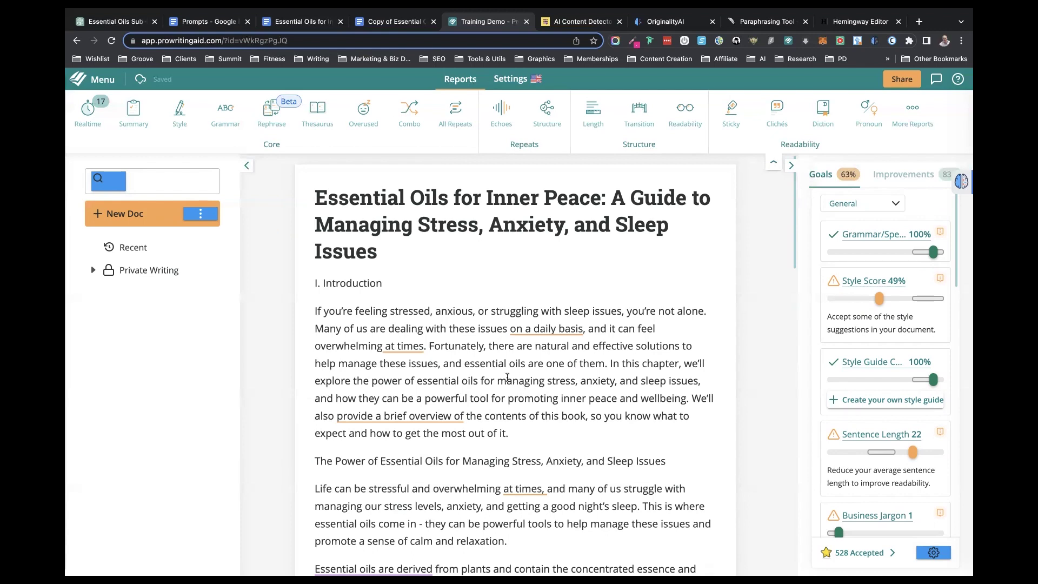
Run the Readability report and examine the very difficult-to-read paragraphs throughout the chapter
{"action": "left_click", "coordinate": [691, 119]}
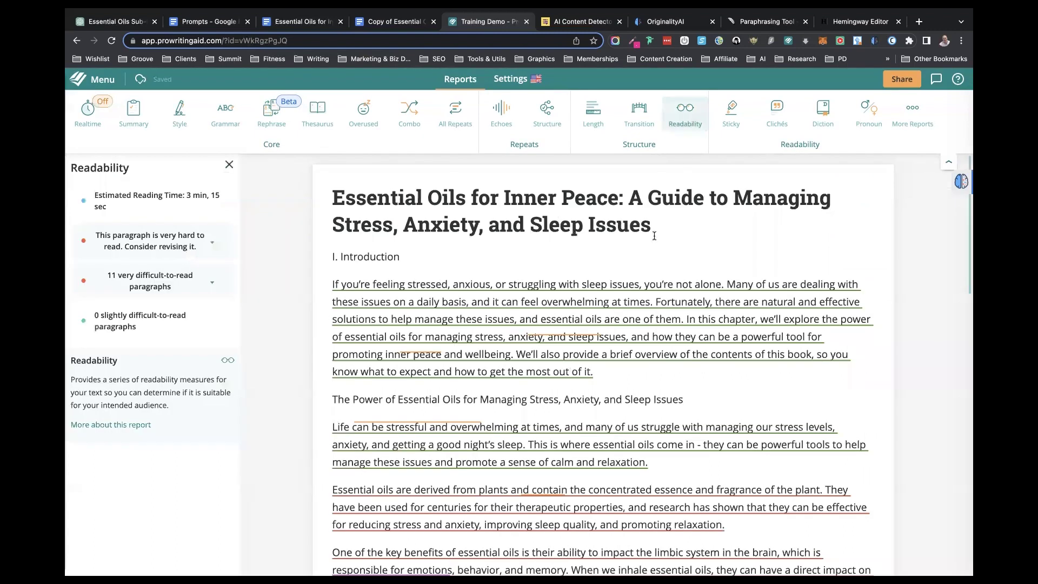
{"action": "mouse_move", "coordinate": [552, 313]}
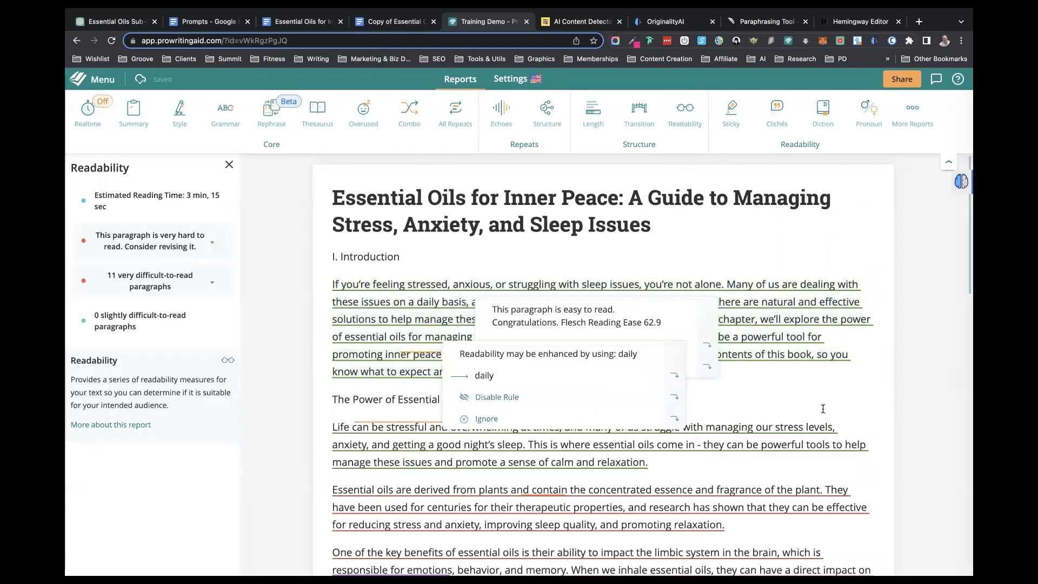
{"action": "scroll", "coordinate": [823, 409], "scroll_direction": "down", "scroll_amount": 3}
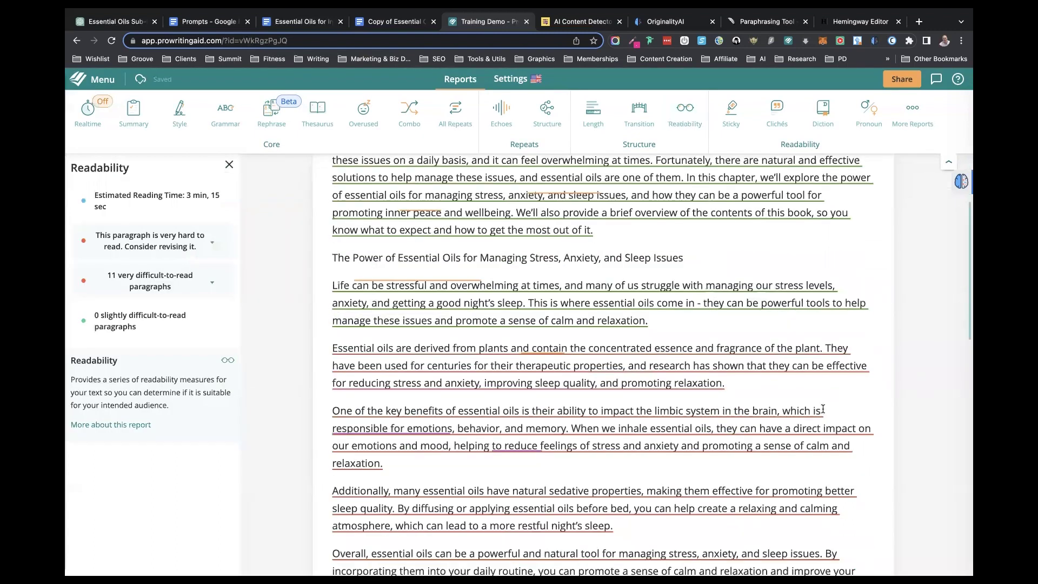
{"action": "scroll", "coordinate": [823, 409], "scroll_direction": "down", "scroll_amount": 5}
{"action": "left_click", "coordinate": [113, 282]}
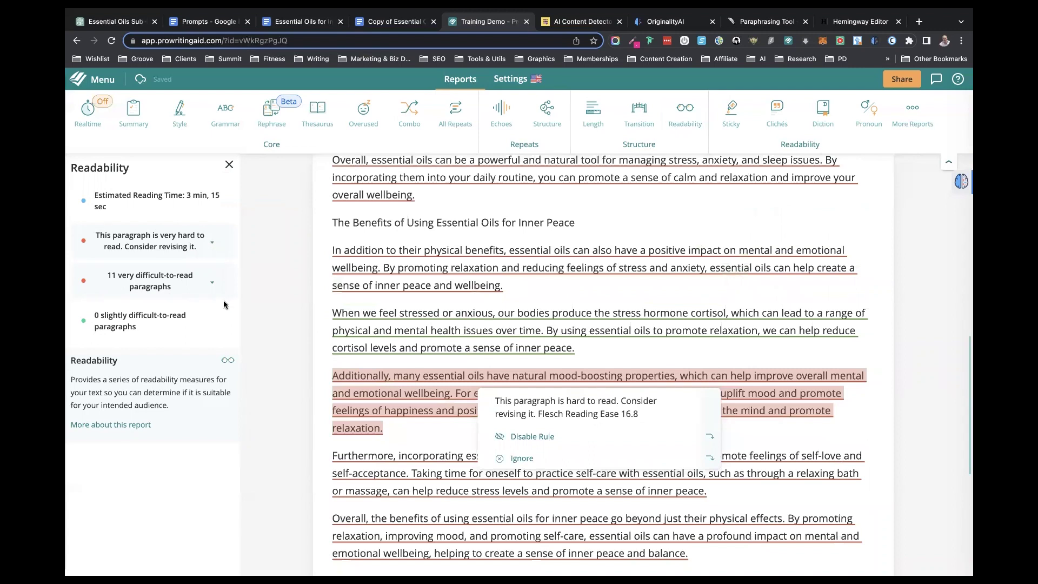
{"action": "scroll", "coordinate": [280, 284], "scroll_direction": "up", "scroll_amount": 8}
{"action": "scroll", "coordinate": [280, 284], "scroll_direction": "up", "scroll_amount": 2}
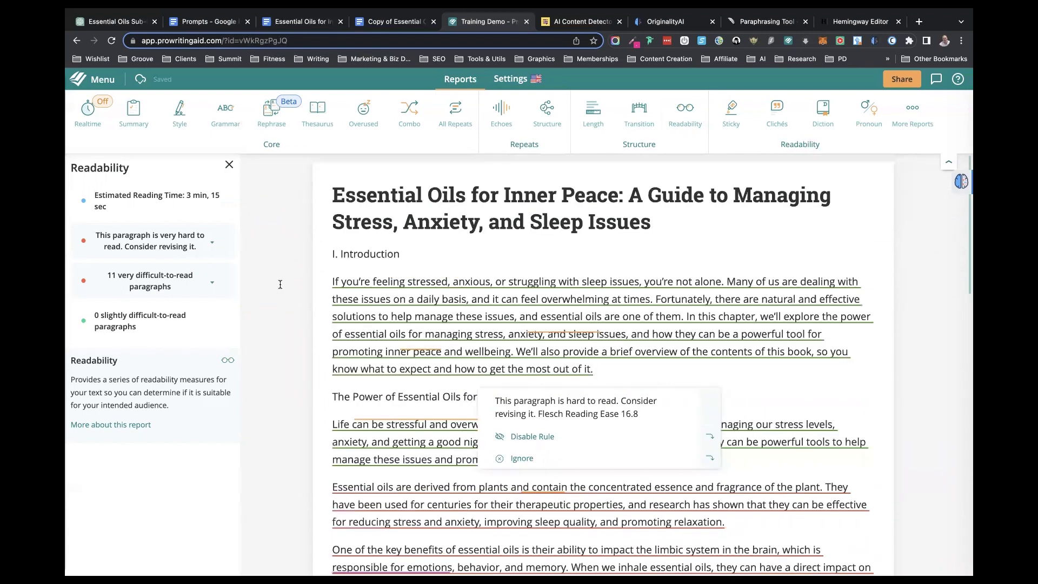
{"action": "scroll", "coordinate": [280, 284], "scroll_direction": "down", "scroll_amount": 7}
{"action": "scroll", "coordinate": [280, 284], "scroll_direction": "down", "scroll_amount": 10}
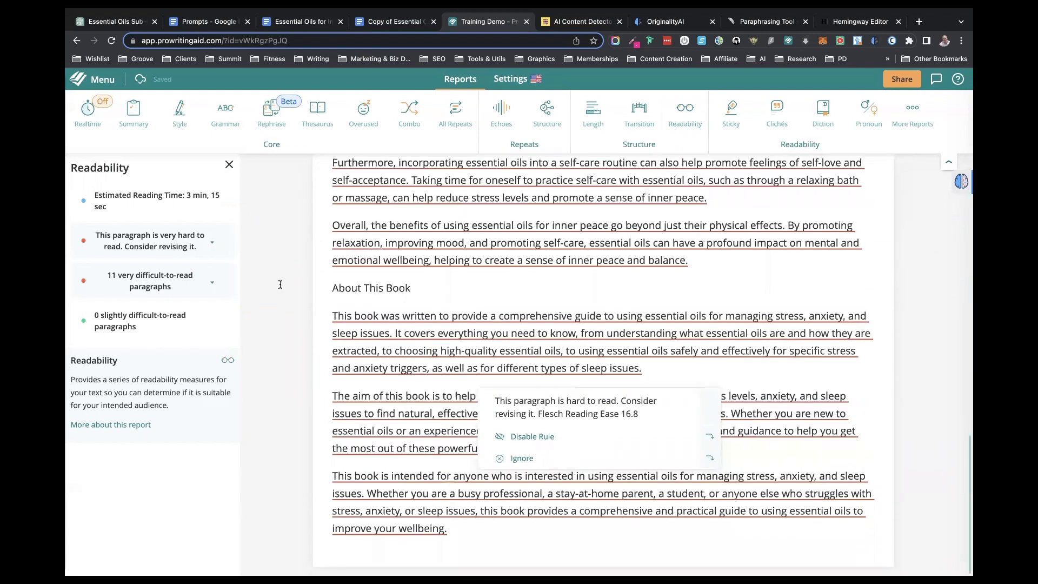
{"action": "scroll", "coordinate": [280, 284], "scroll_direction": "up", "scroll_amount": 15}
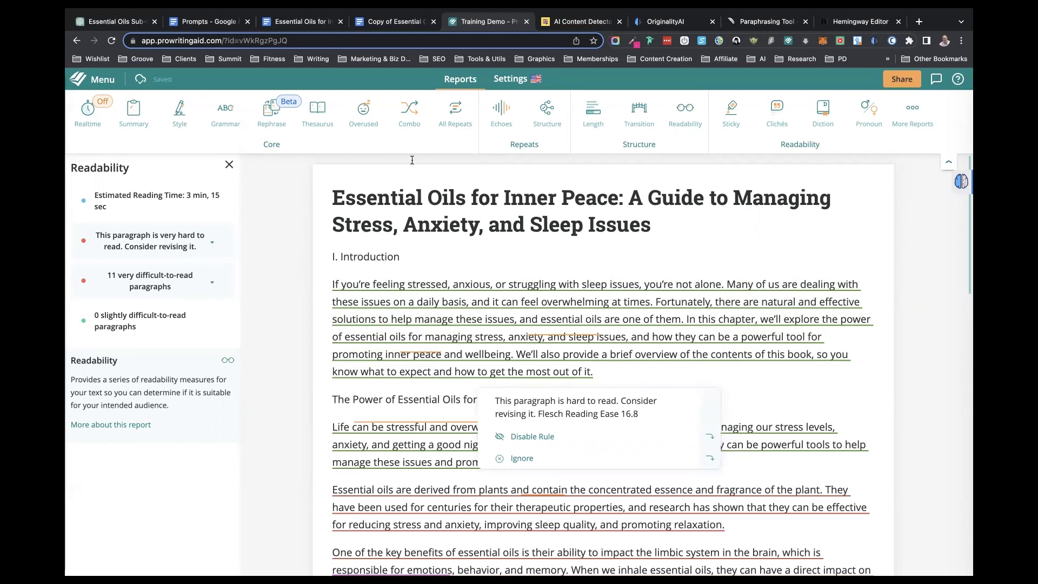
Switch to the QuillBot paraphraser and dismiss the Google sign-in prompt
{"action": "left_click", "coordinate": [745, 25]}
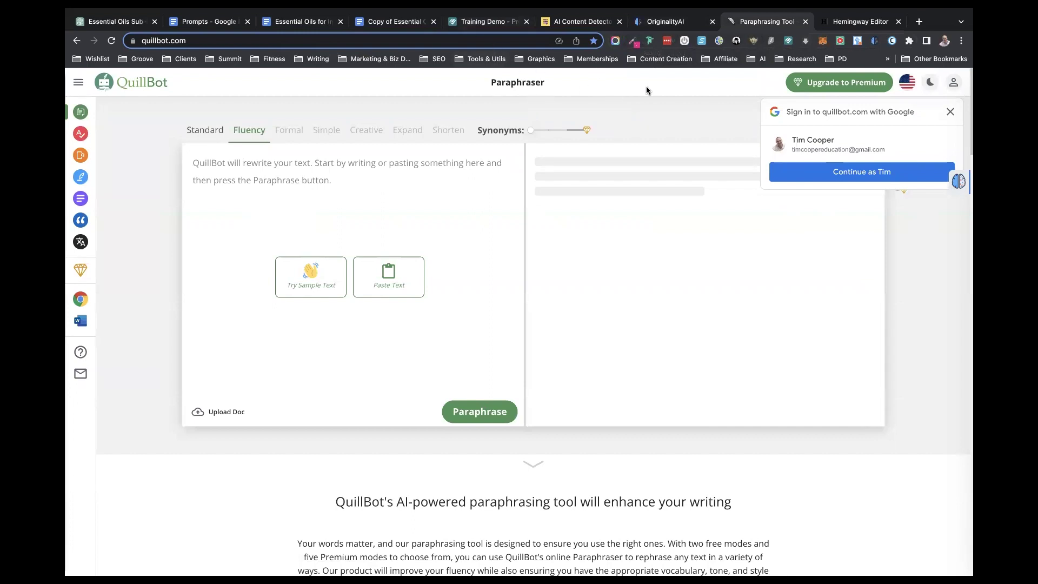
{"action": "left_click", "coordinate": [950, 112]}
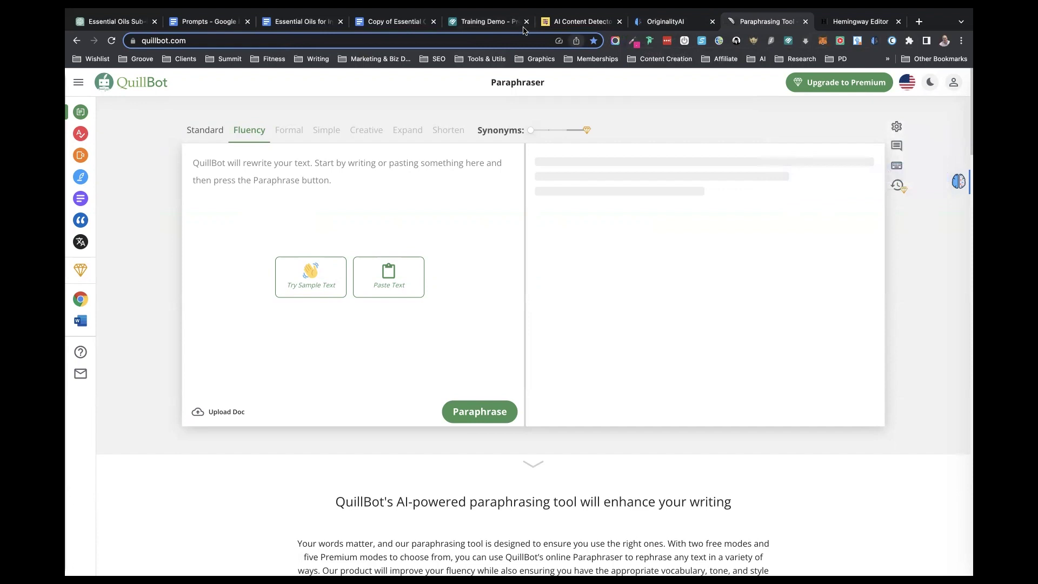
Copy the first two paragraphs under The Power of Essential Oils heading from ProWritingAid and paste them into QuillBot's paraphraser
{"action": "left_click", "coordinate": [493, 23]}
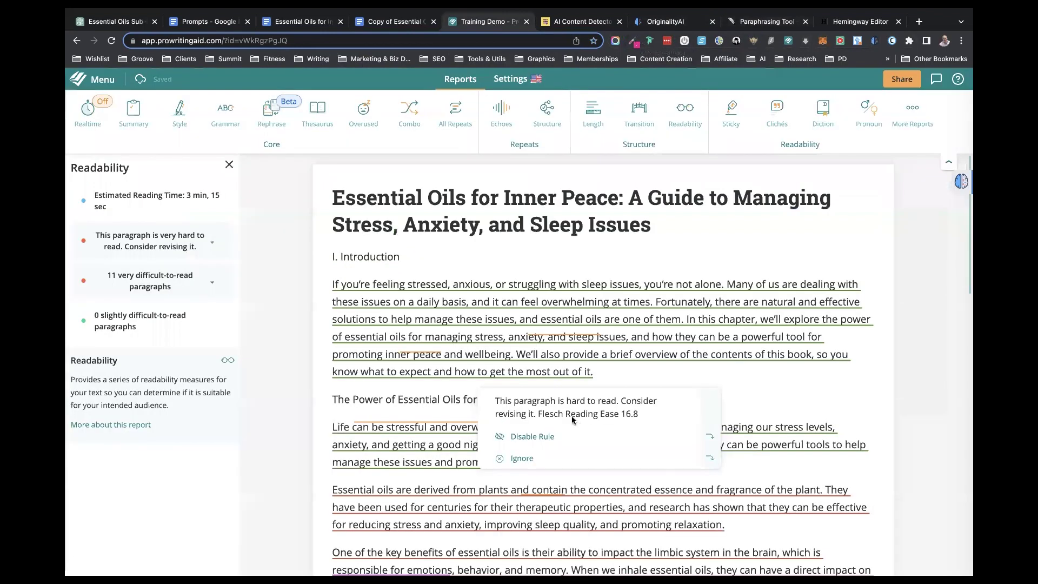
{"action": "scroll", "coordinate": [355, 461], "scroll_direction": "down", "scroll_amount": 3}
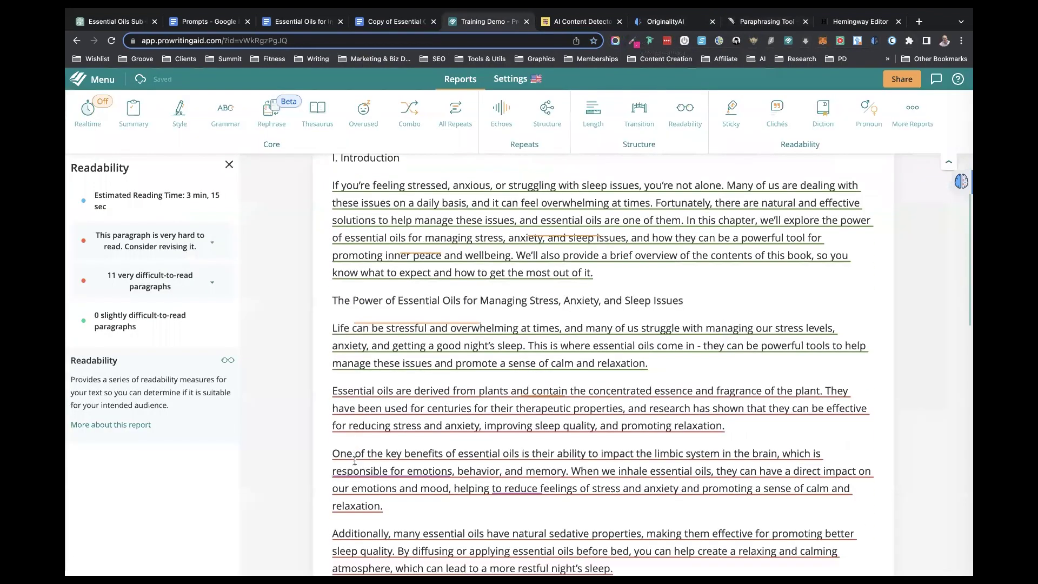
{"action": "scroll", "coordinate": [354, 461], "scroll_direction": "down", "scroll_amount": 1}
{"action": "left_click_drag", "start_coordinate": [330, 274], "coordinate": [725, 373]}
{"action": "key", "text": "super+c"}
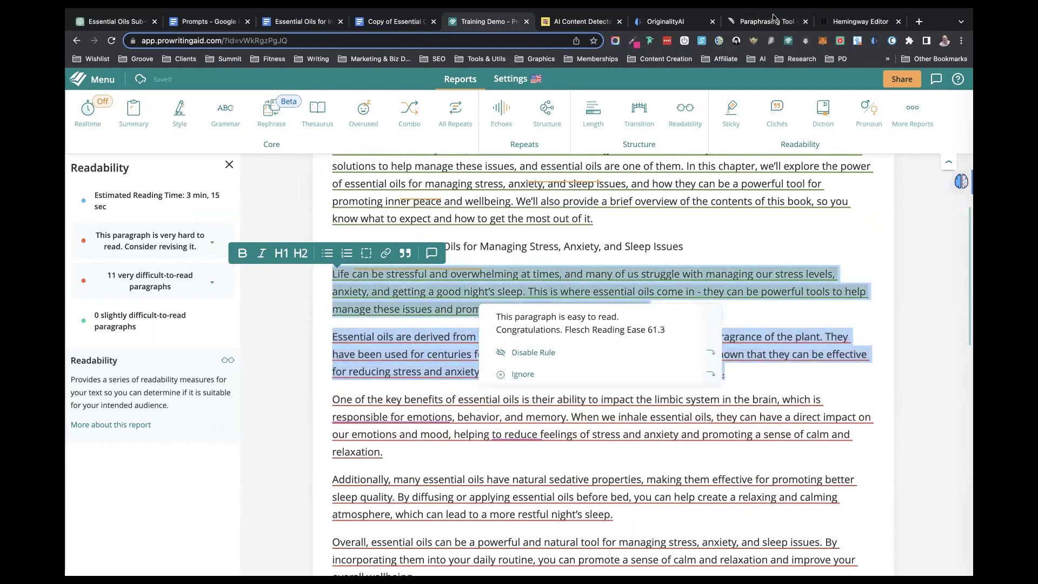
{"action": "left_click", "coordinate": [774, 21]}
{"action": "left_click", "coordinate": [328, 164]}
{"action": "key", "text": "super+v"}
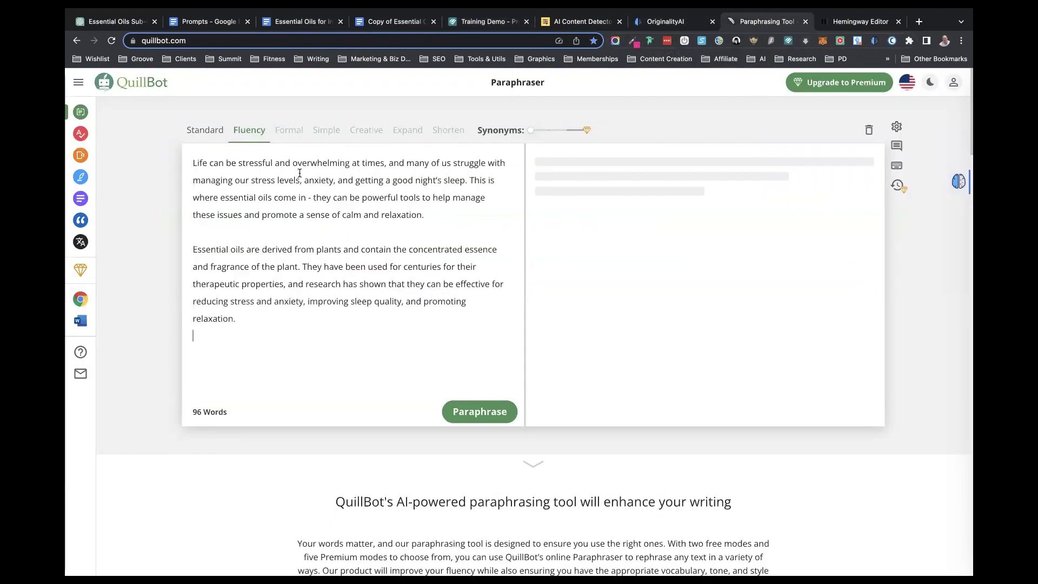
Paraphrase the two pasted paragraphs in Fluency mode and view the alternatives for the first "management"
{"action": "left_click", "coordinate": [464, 409]}
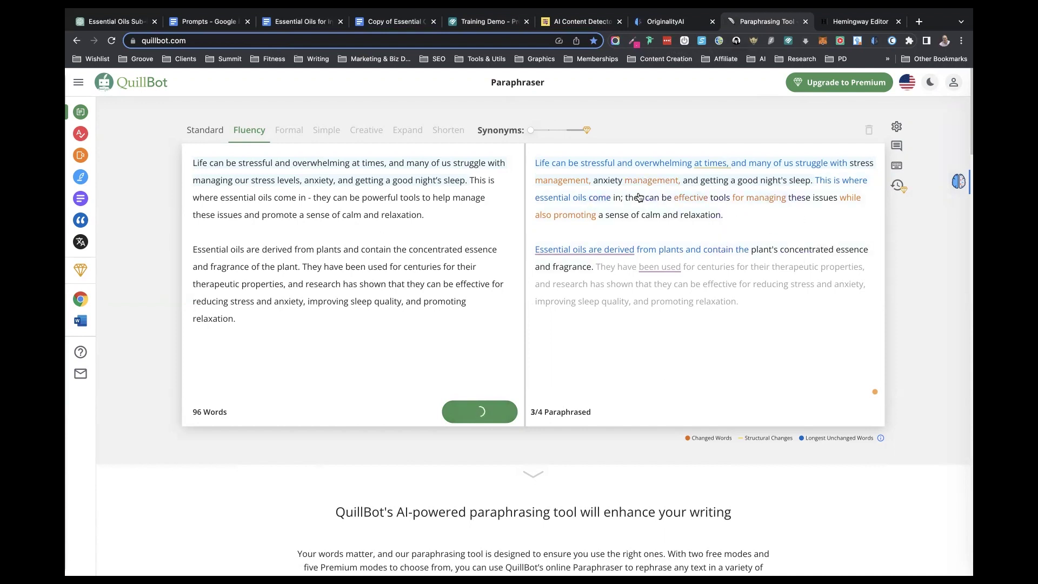
{"action": "left_click", "coordinate": [561, 180]}
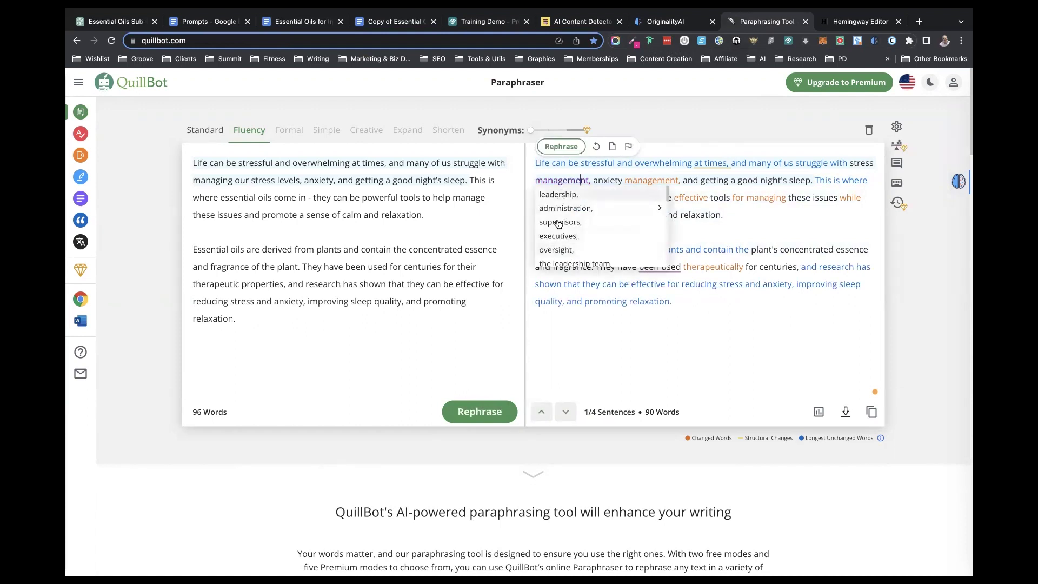
{"action": "left_click", "coordinate": [567, 154]}
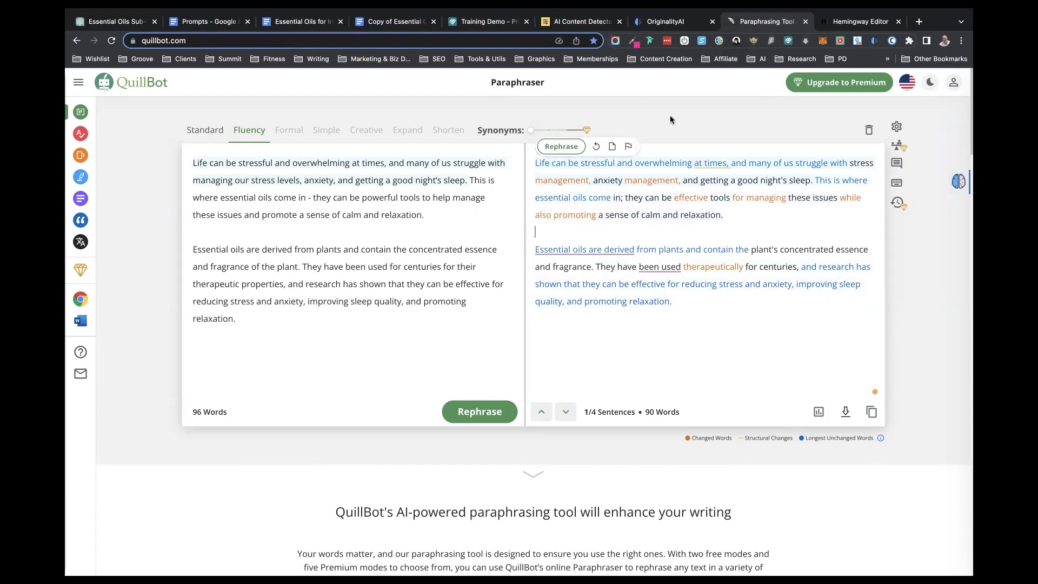
Switch back to ProWritingAid and close the Readability report to return to the chapter's goals and realtime suggestions
{"action": "left_click", "coordinate": [489, 21]}
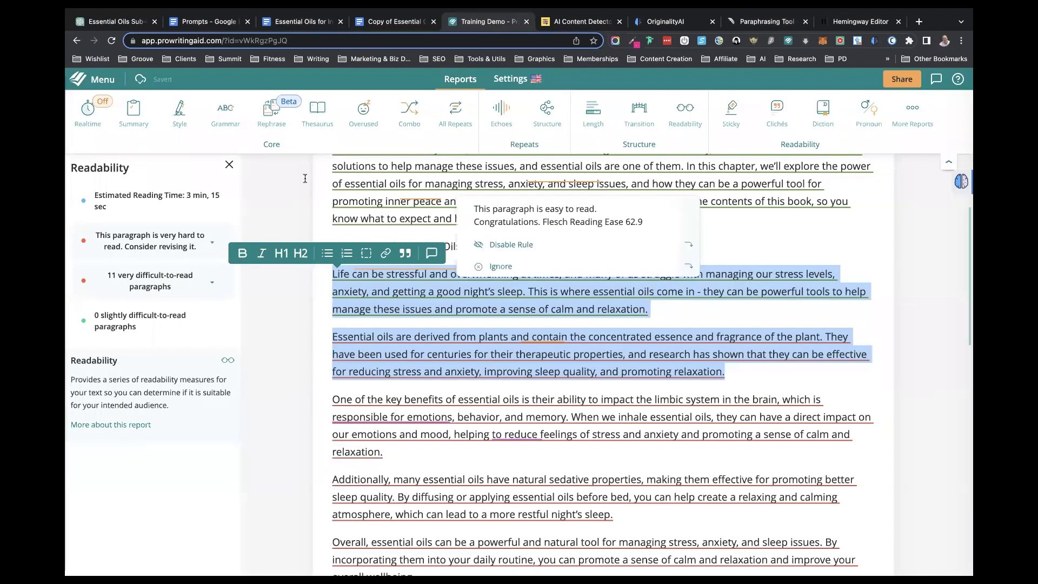
{"action": "left_click", "coordinate": [227, 165]}
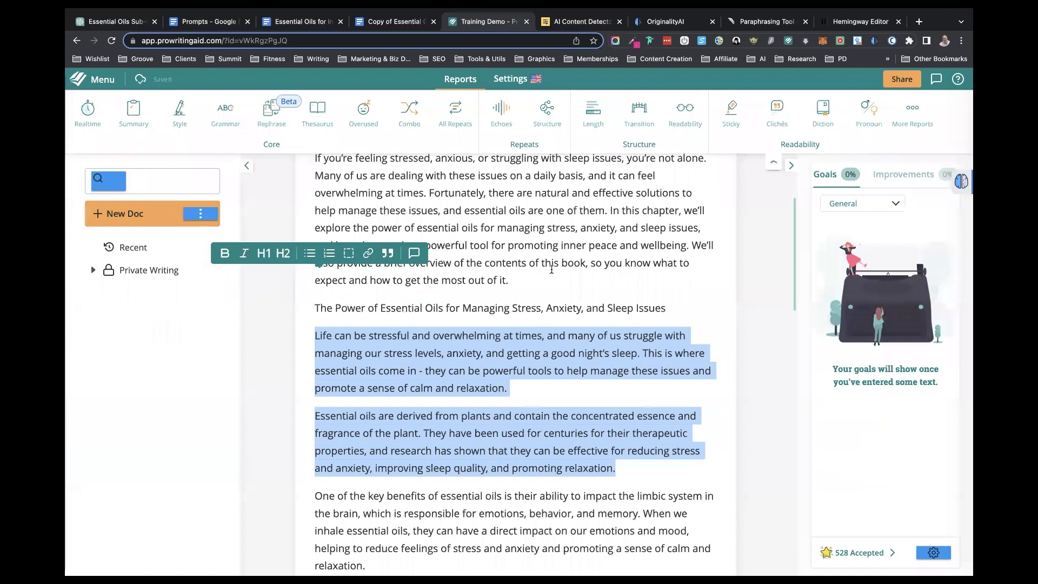
{"action": "scroll", "coordinate": [551, 269], "scroll_direction": "up", "scroll_amount": 3}
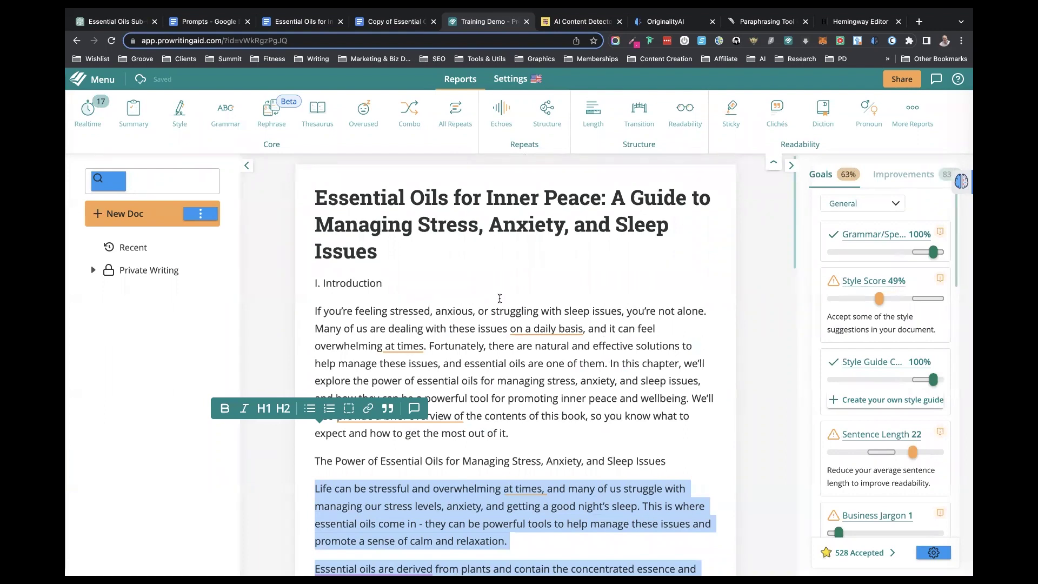
{"action": "scroll", "coordinate": [563, 324], "scroll_direction": "down", "scroll_amount": 2}
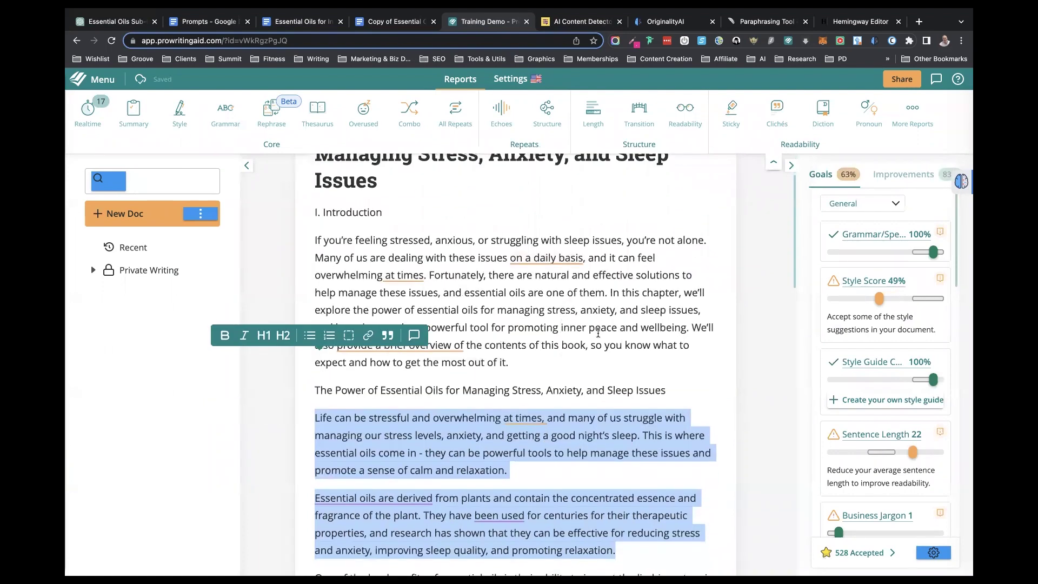
In the first Introduction paragraph, replace "on a daily basis" with a single "daily" and remove "at times" using the readability suggestions
{"action": "mouse_move", "coordinate": [547, 260]}
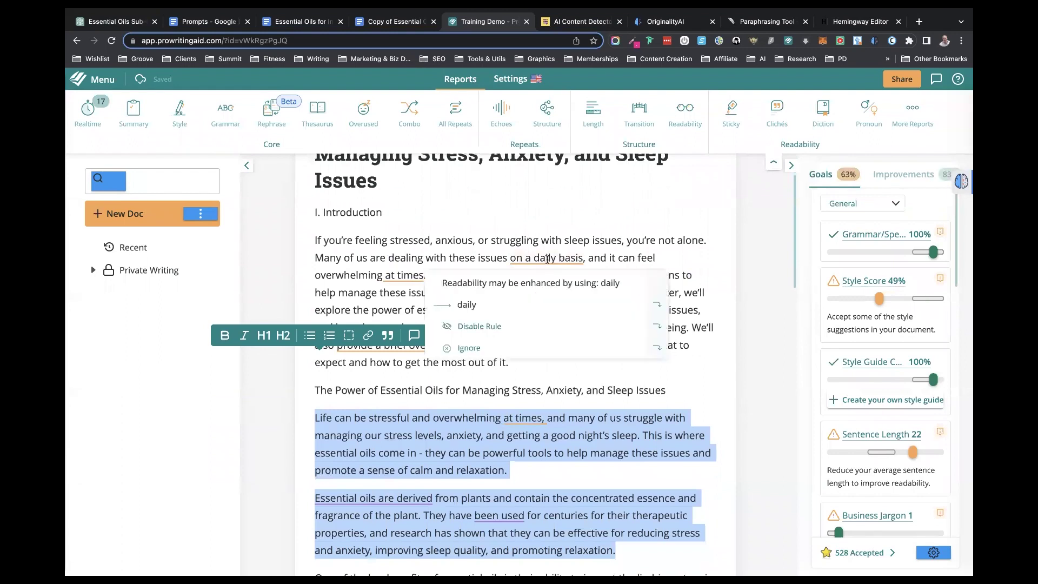
{"action": "left_click", "coordinate": [466, 305]}
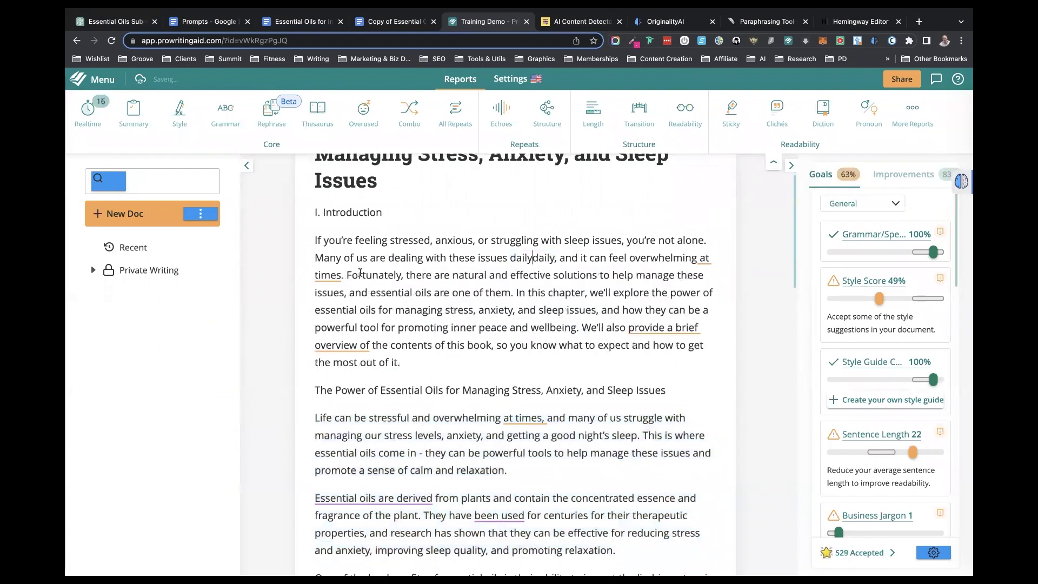
{"action": "mouse_move", "coordinate": [319, 274]}
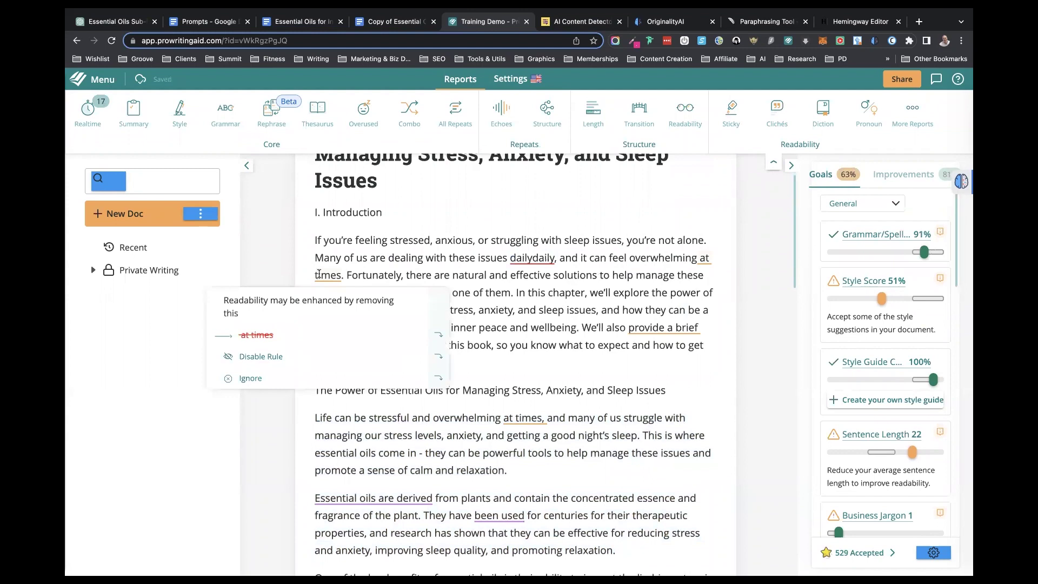
{"action": "left_click", "coordinate": [313, 324]}
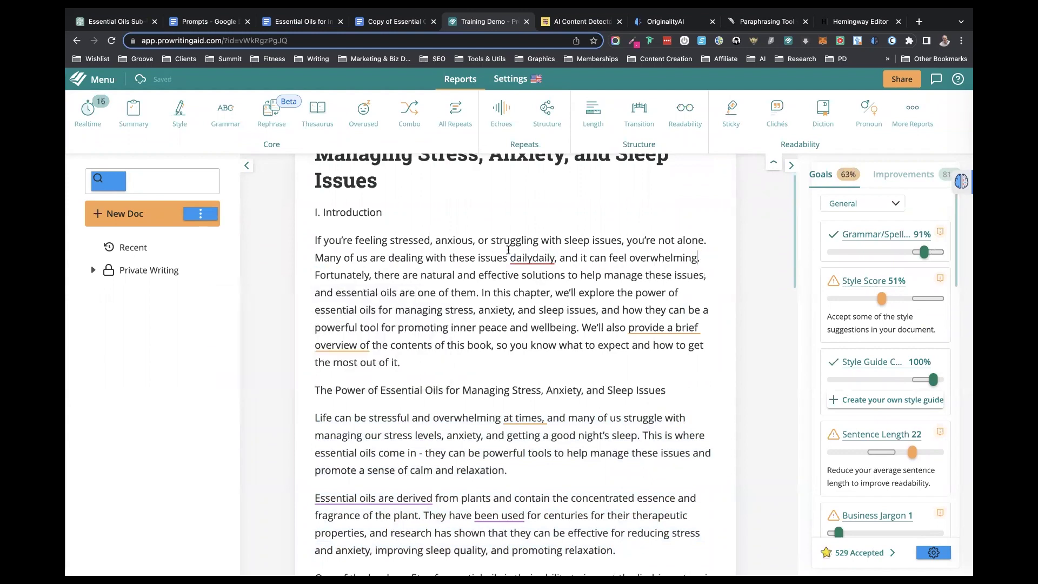
{"action": "left_click", "coordinate": [531, 258]}
{"action": "key", "text": "BackSpace"}
{"action": "key", "text": "BackSpace"}
{"action": "key", "text": "BackSpace"}
{"action": "key", "text": "BackSpace"}
{"action": "key", "text": "BackSpace"}
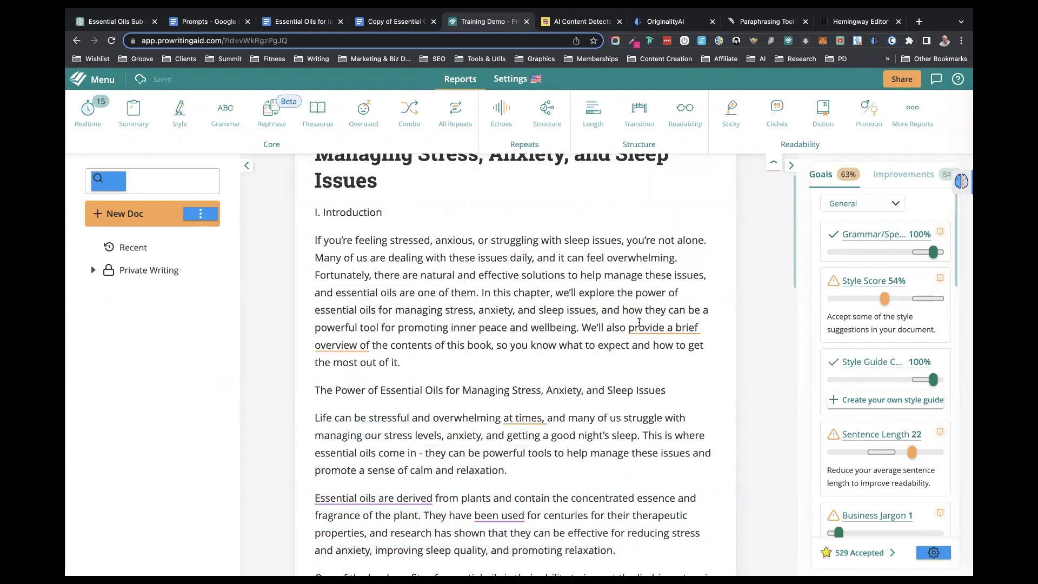
Accept the suggestion to remove "at times," from the first paragraph under The Power of Essential Oils heading
{"action": "mouse_move", "coordinate": [638, 324]}
{"action": "scroll", "coordinate": [492, 308], "scroll_direction": "down", "scroll_amount": 3}
{"action": "mouse_move", "coordinate": [511, 332]}
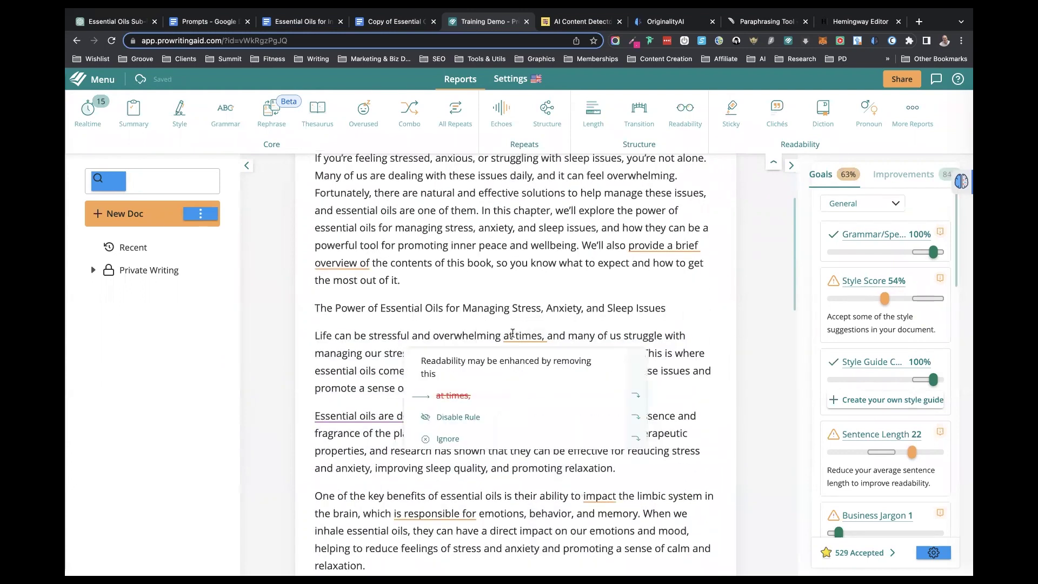
{"action": "left_click", "coordinate": [509, 370]}
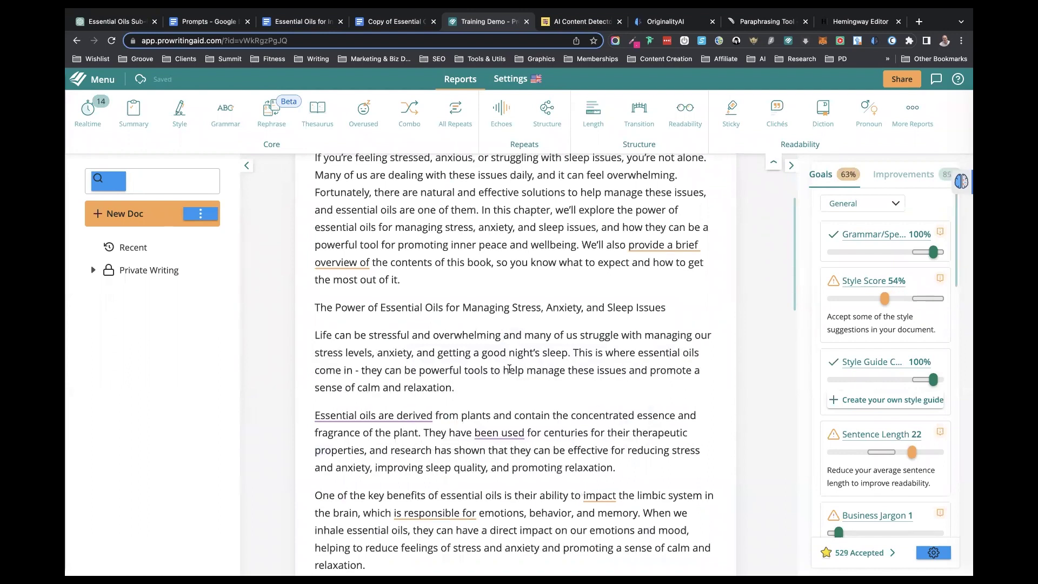
In the limbic system paragraph, accept "handles" in place of "is responsible for" and "affect" in place of "impact"
{"action": "scroll", "coordinate": [595, 389], "scroll_direction": "down", "scroll_amount": 5}
{"action": "scroll", "coordinate": [671, 400], "scroll_direction": "down", "scroll_amount": 1}
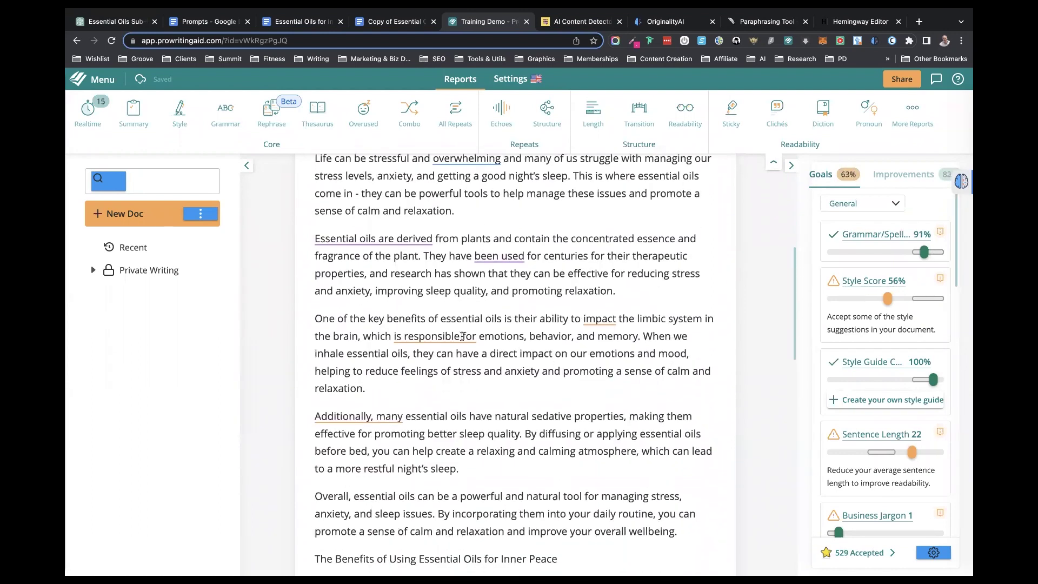
{"action": "mouse_move", "coordinate": [438, 336]}
{"action": "left_click", "coordinate": [436, 393]}
{"action": "mouse_move", "coordinate": [599, 320]}
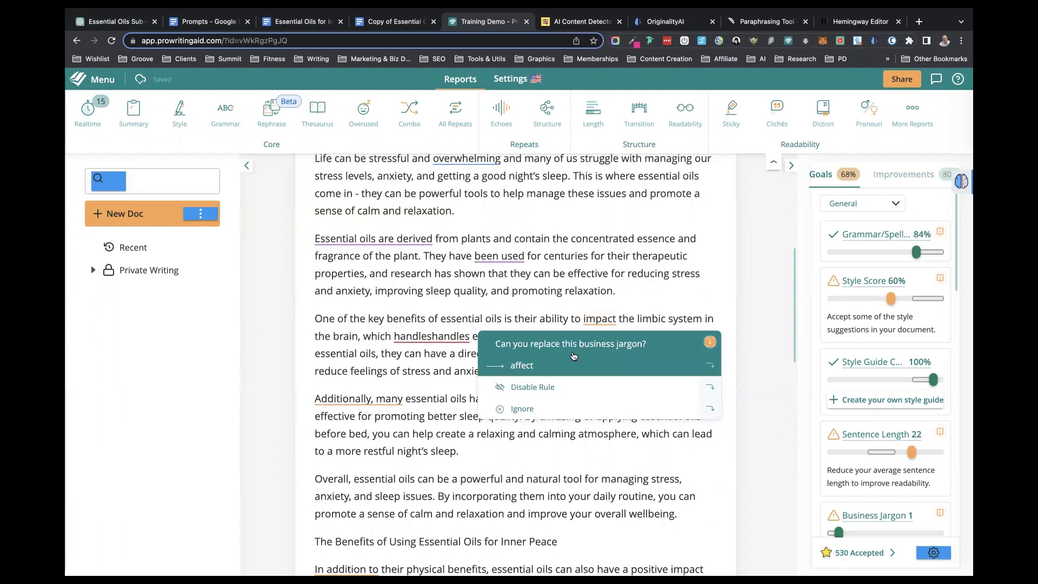
{"action": "left_click", "coordinate": [643, 363]}
{"action": "mouse_move", "coordinate": [431, 404]}
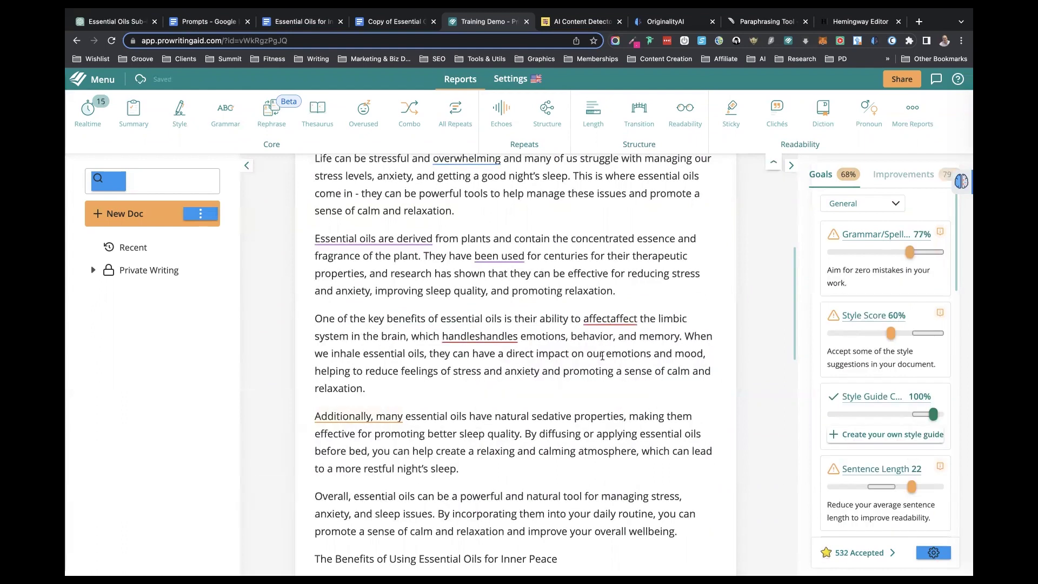
Delete the duplicated "affect" and "handles" in the limbic system sentence so each word appears once
{"action": "key", "text": "BackSpace"}
{"action": "key", "text": "BackSpace"}
{"action": "key", "text": "BackSpace"}
{"action": "key", "text": "BackSpace"}
{"action": "key", "text": "BackSpace"}
{"action": "key", "text": "BackSpace"}
{"action": "type", "text": "a"}
{"action": "key", "text": "BackSpace"}
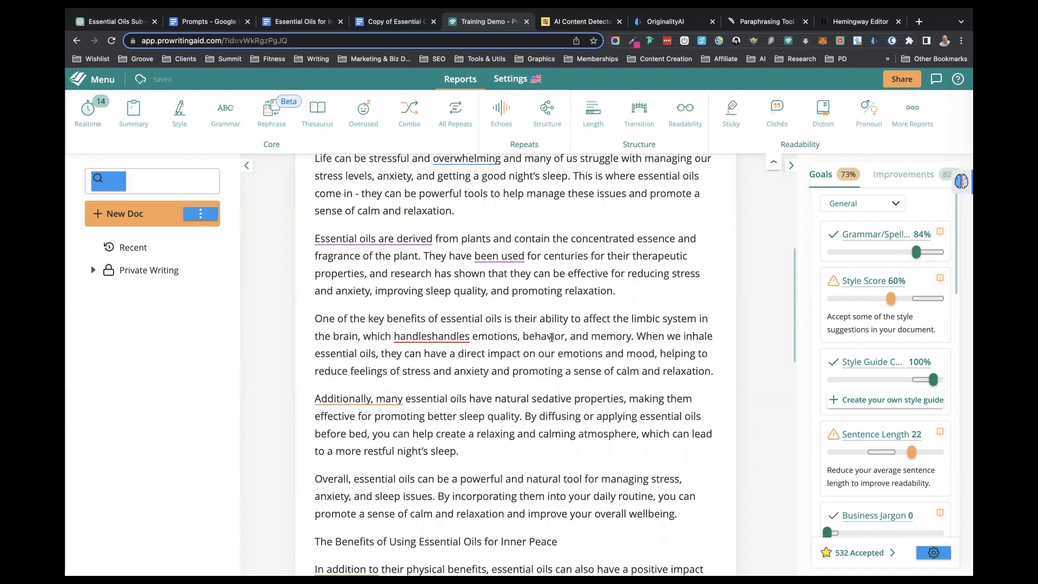
{"action": "mouse_move", "coordinate": [465, 338]}
{"action": "left_click", "coordinate": [367, 447]}
{"action": "key", "text": "BackSpace"}
{"action": "key", "text": "BackSpace"}
{"action": "key", "text": "BackSpace"}
{"action": "key", "text": "BackSpace"}
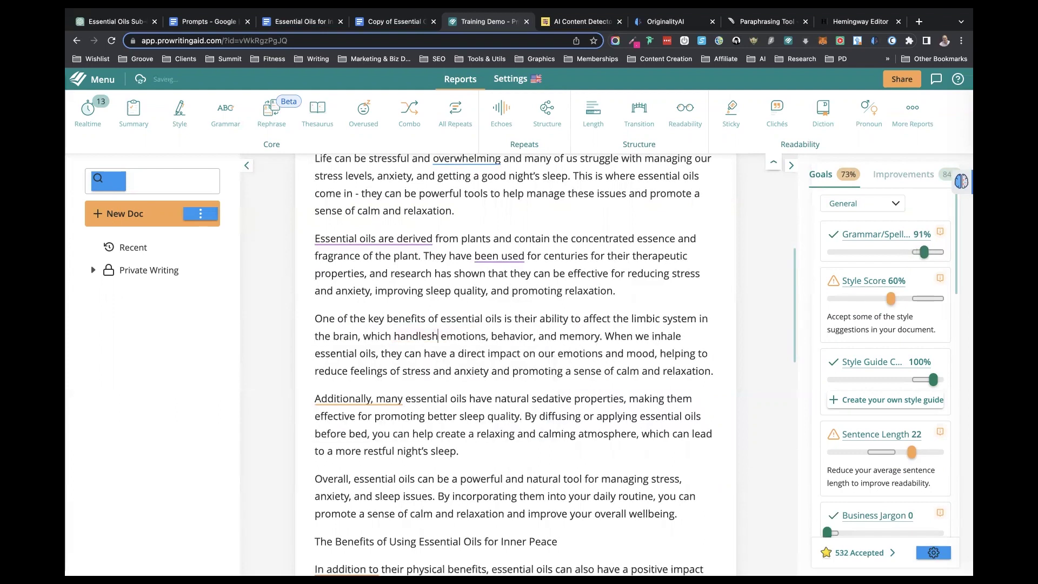
Split the long Introduction sentence after "sleep issues" and start the new sentence with "We'll also look at" in place of "and"
{"action": "scroll", "coordinate": [466, 276], "scroll_direction": "up", "scroll_amount": 5}
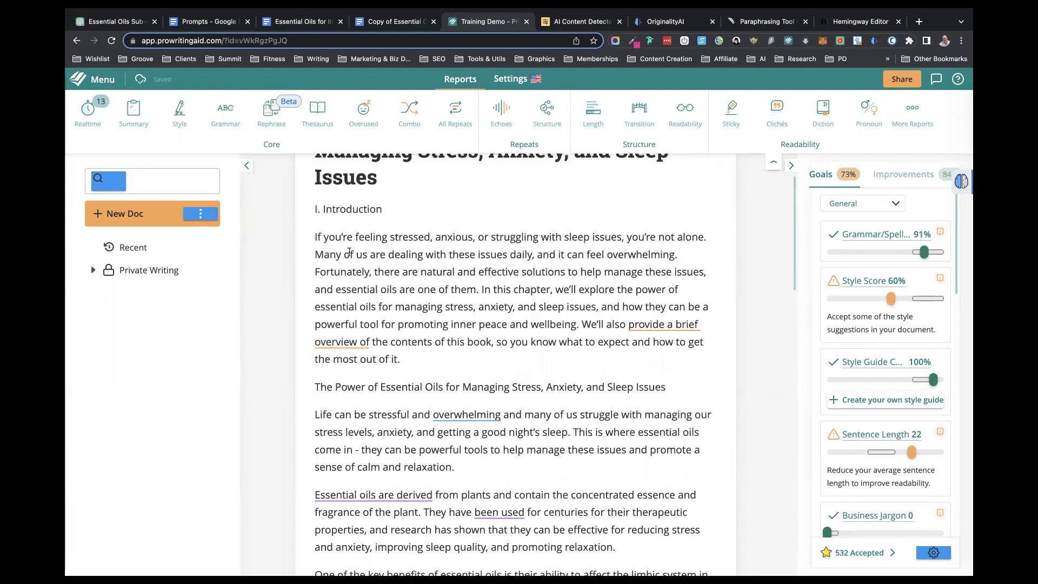
{"action": "scroll", "coordinate": [352, 259], "scroll_direction": "up", "scroll_amount": 1}
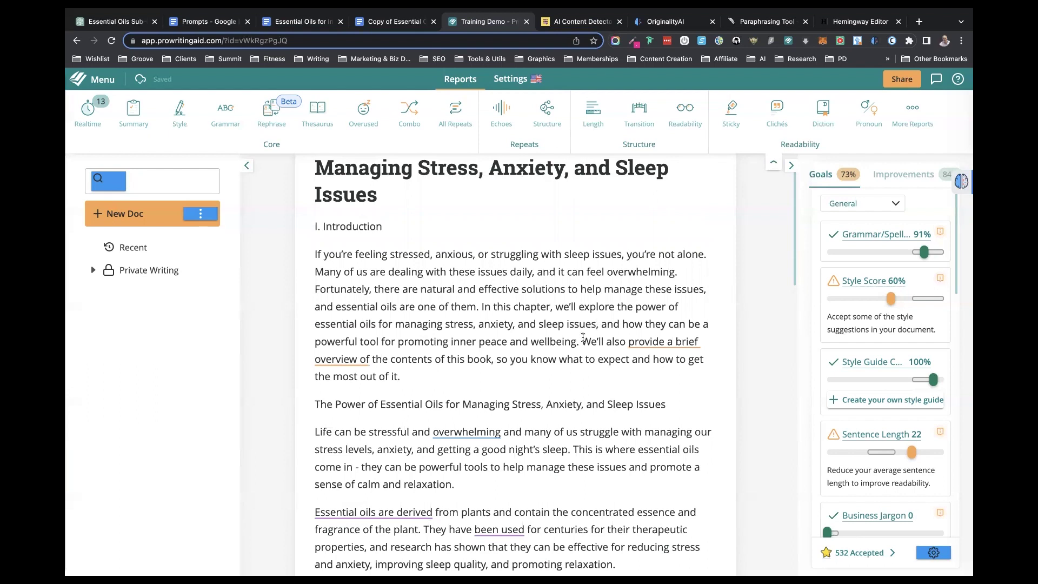
{"action": "left_click", "coordinate": [597, 326]}
{"action": "key", "text": "BackSpace"}
{"action": "type", "text": ". We'll"}
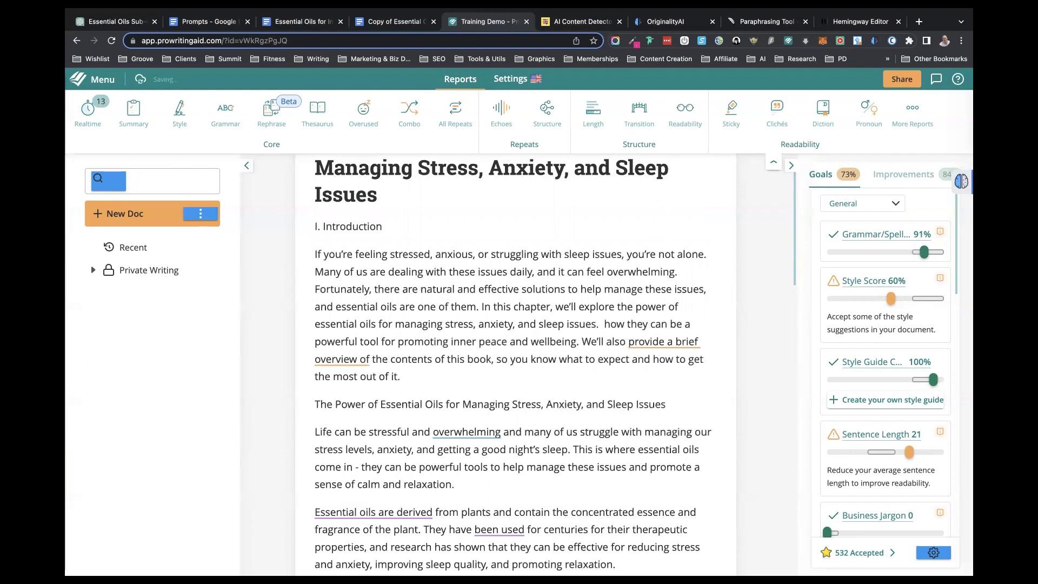
{"action": "key", "text": "Delete"}
{"action": "key", "text": "Delete"}
{"action": "key", "text": "Delete"}
{"action": "key", "text": "Delete"}
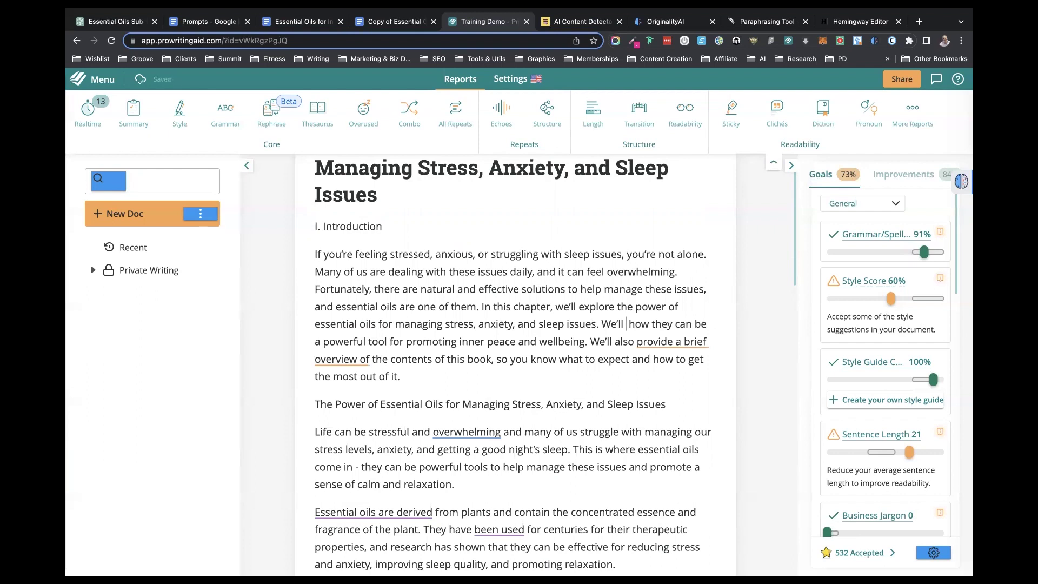
{"action": "type", "text": "also look at"}
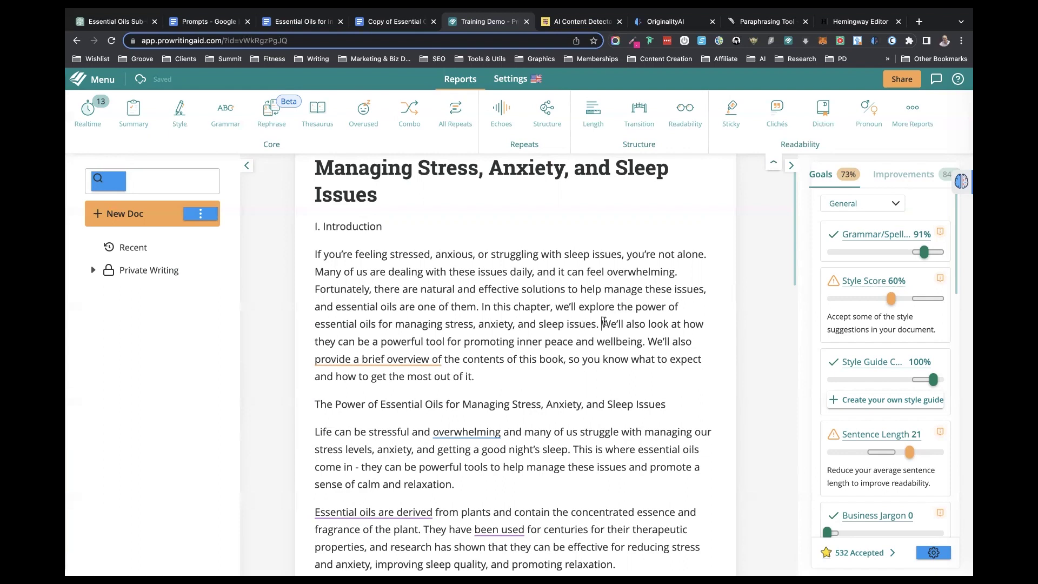
Replace "We'll also look at how they" with "They" so the new sentence begins "They can be a powerful tool"
{"action": "left_click_drag", "start_coordinate": [607, 320], "coordinate": [708, 324]}
{"action": "key", "text": "BackSpace"}
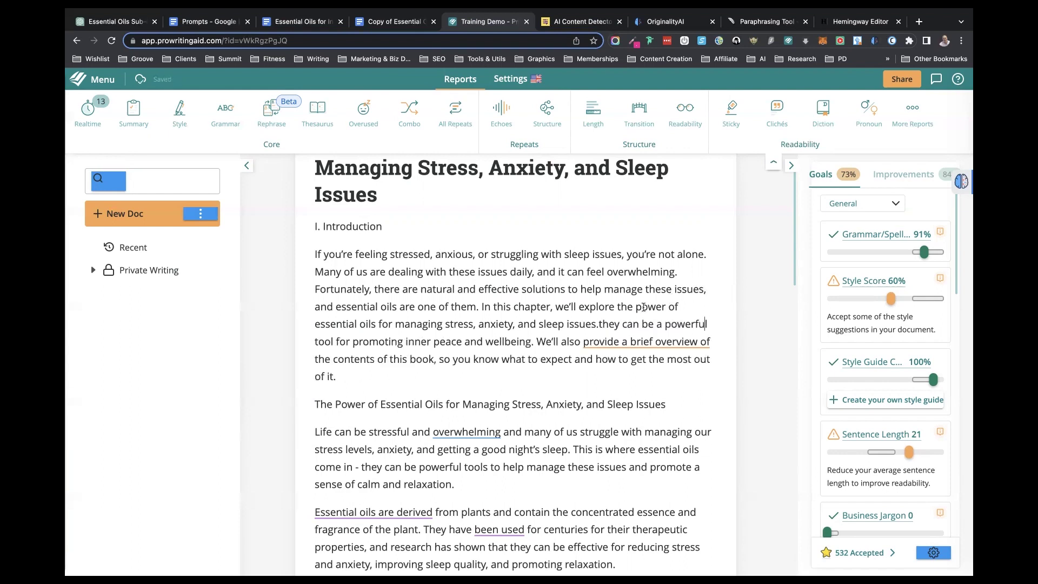
{"action": "left_click", "coordinate": [601, 324]}
{"action": "key", "text": "Delete"}
{"action": "type", "text": "T"}
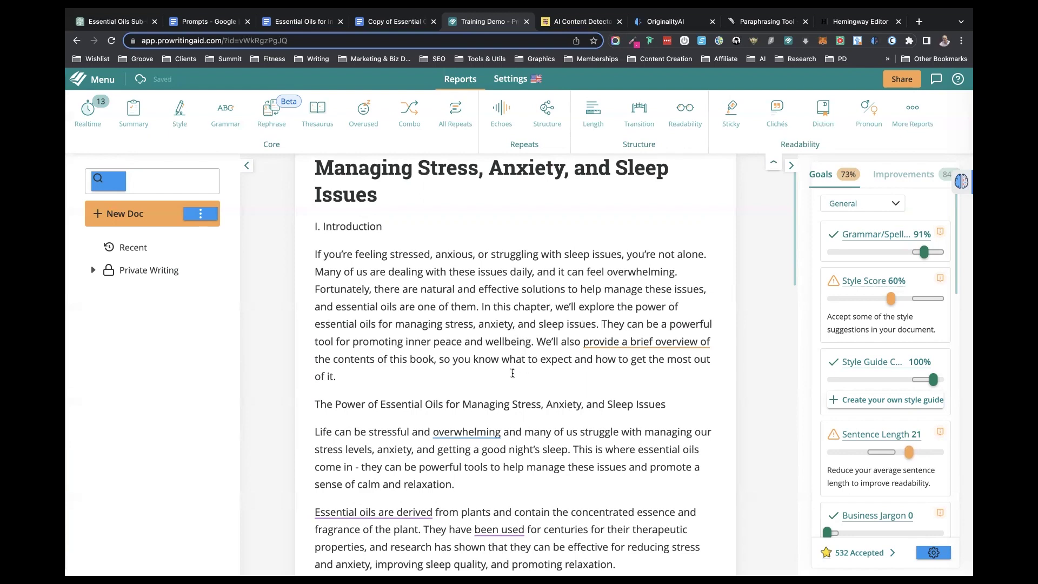
Get rephrases for the passive "They have been used" sentence and apply the one starting "People have used essential oils for centuries"
{"action": "scroll", "coordinate": [512, 373], "scroll_direction": "down", "scroll_amount": 1}
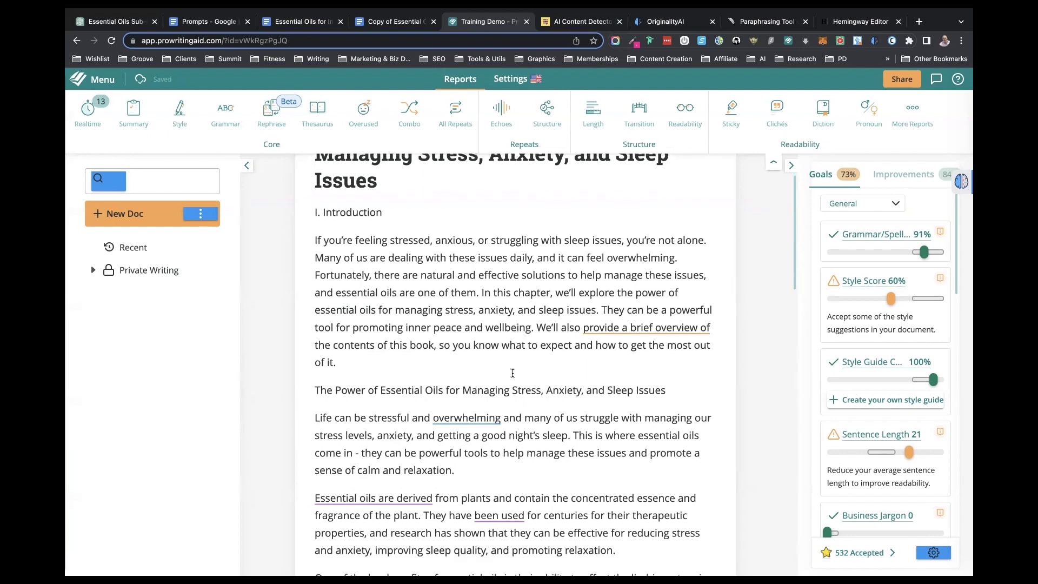
{"action": "scroll", "coordinate": [512, 373], "scroll_direction": "down", "scroll_amount": 5}
{"action": "scroll", "coordinate": [512, 373], "scroll_direction": "up", "scroll_amount": 3}
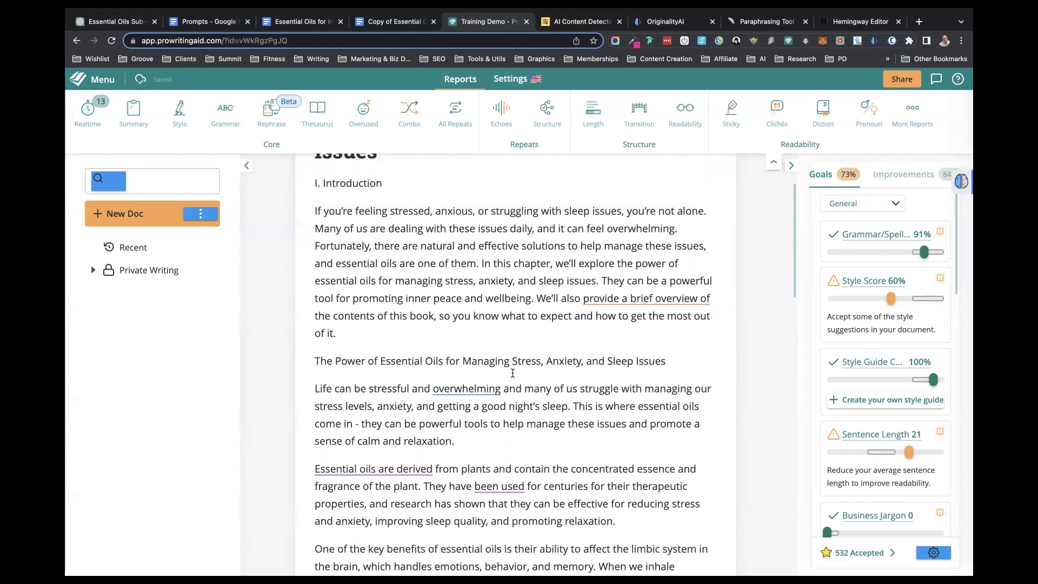
{"action": "scroll", "coordinate": [513, 373], "scroll_direction": "down", "scroll_amount": 5}
{"action": "mouse_move", "coordinate": [496, 358]}
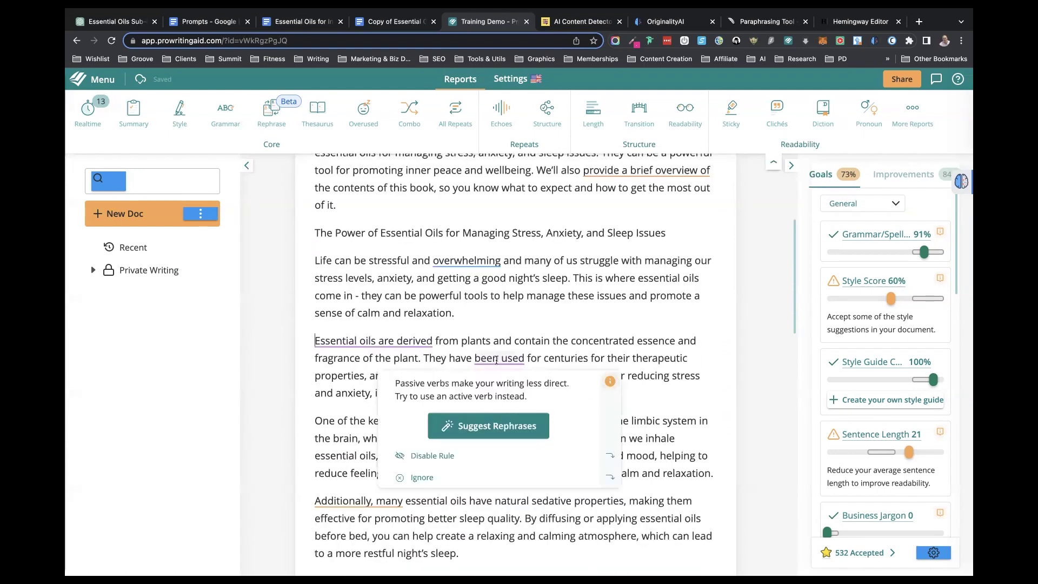
{"action": "left_click", "coordinate": [492, 425]}
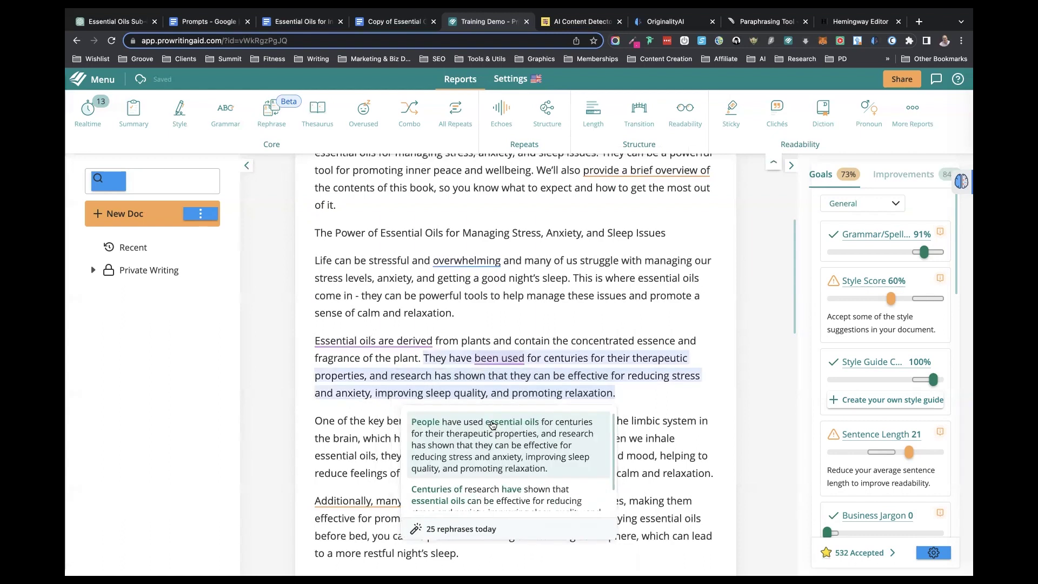
{"action": "left_click", "coordinate": [499, 459]}
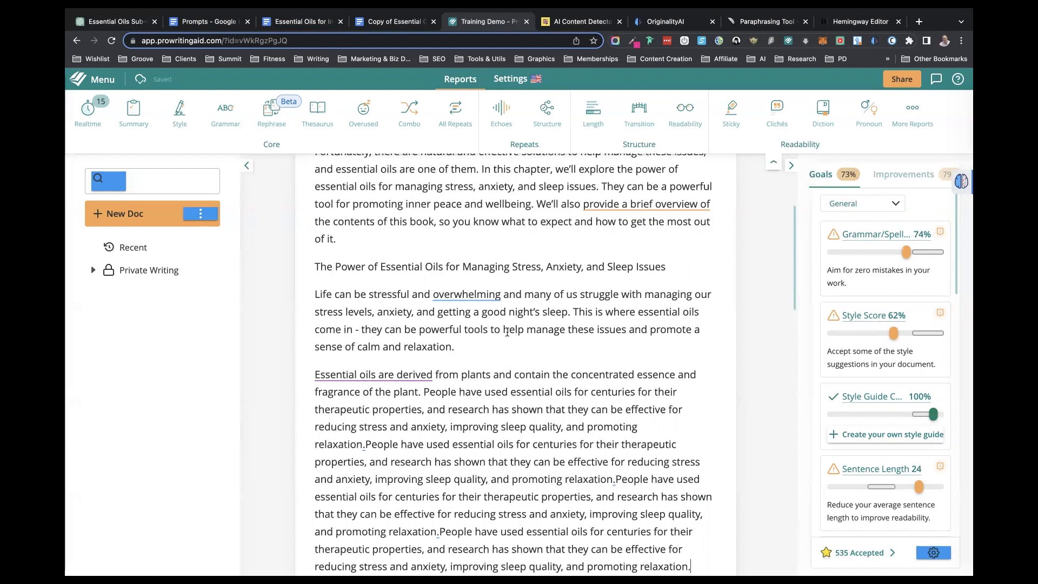
Look through the whole chapter, from the title to About This Book, for remaining underlined suggestions
{"action": "scroll", "coordinate": [508, 330], "scroll_direction": "up", "scroll_amount": 2}
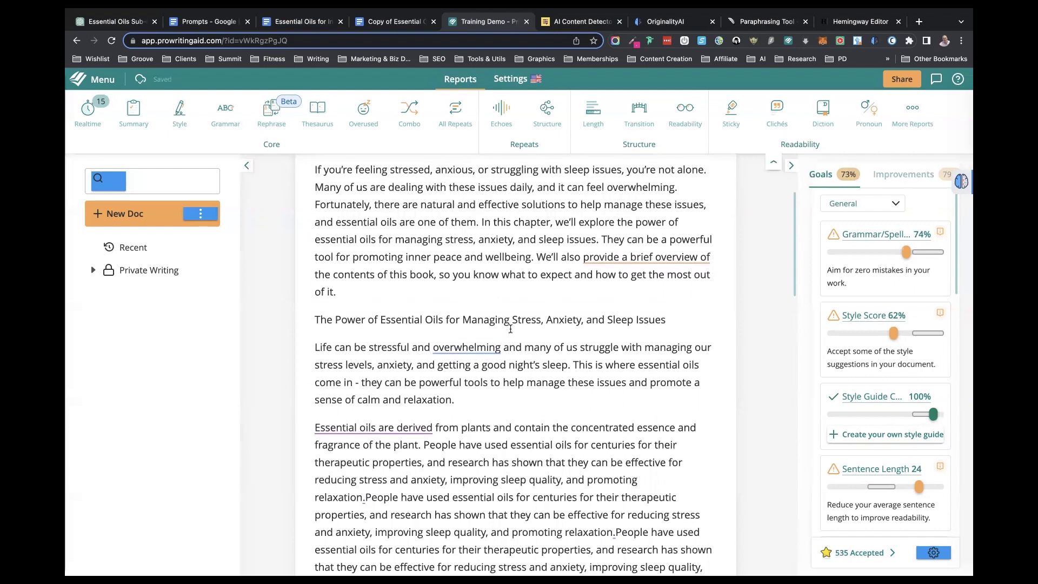
{"action": "scroll", "coordinate": [556, 314], "scroll_direction": "up", "scroll_amount": 1}
{"action": "scroll", "coordinate": [540, 270], "scroll_direction": "up", "scroll_amount": 3}
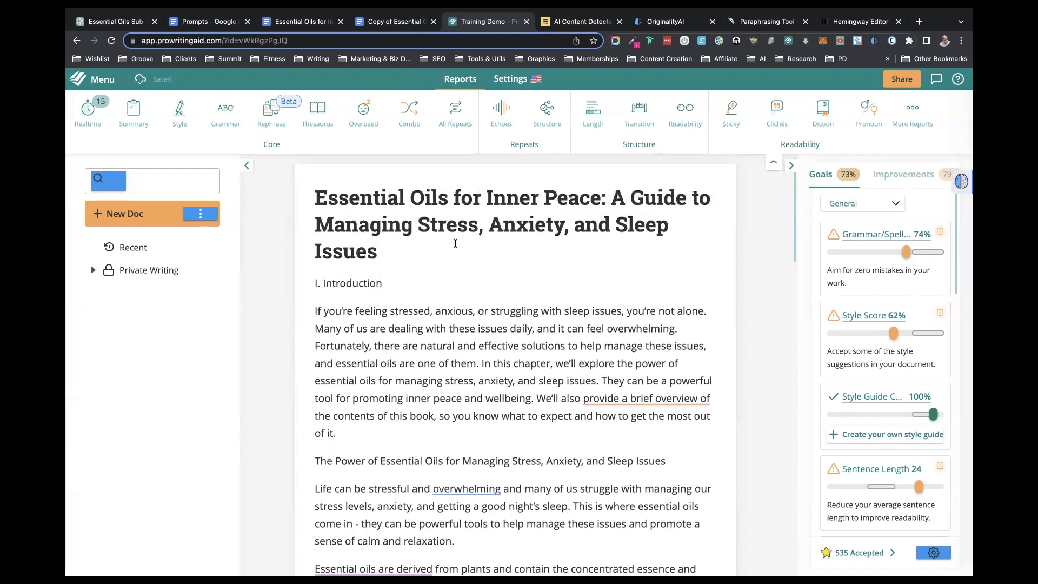
{"action": "scroll", "coordinate": [456, 342], "scroll_direction": "down", "scroll_amount": 10}
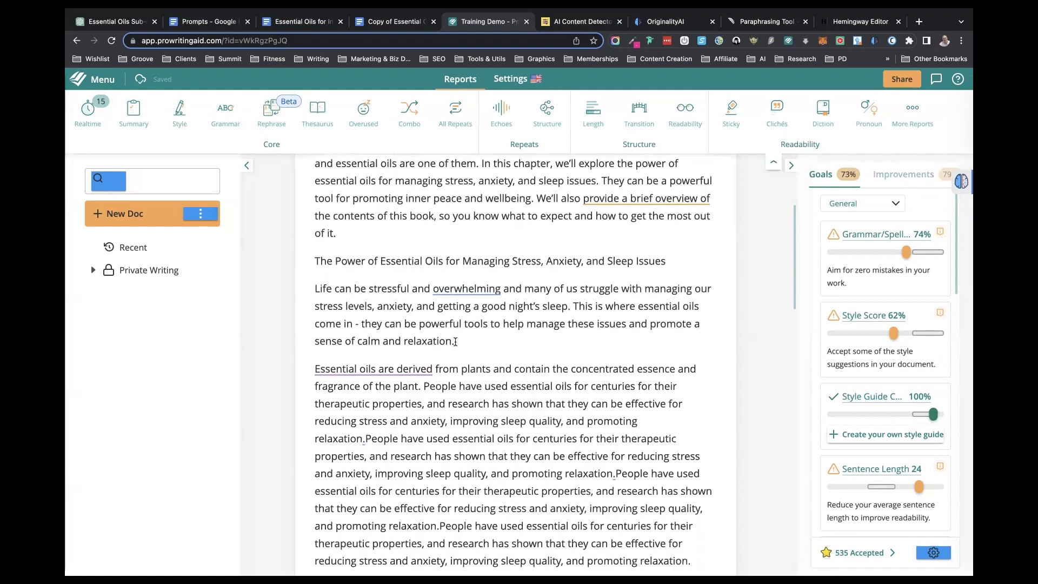
{"action": "scroll", "coordinate": [455, 342], "scroll_direction": "down", "scroll_amount": 8}
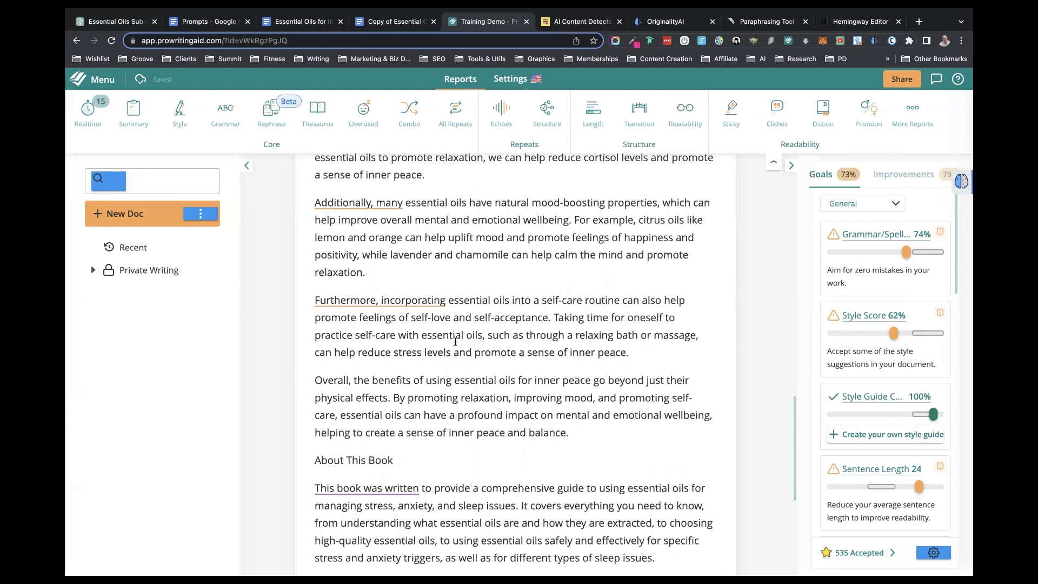
{"action": "scroll", "coordinate": [455, 341], "scroll_direction": "down", "scroll_amount": 5}
{"action": "scroll", "coordinate": [455, 342], "scroll_direction": "up", "scroll_amount": 9}
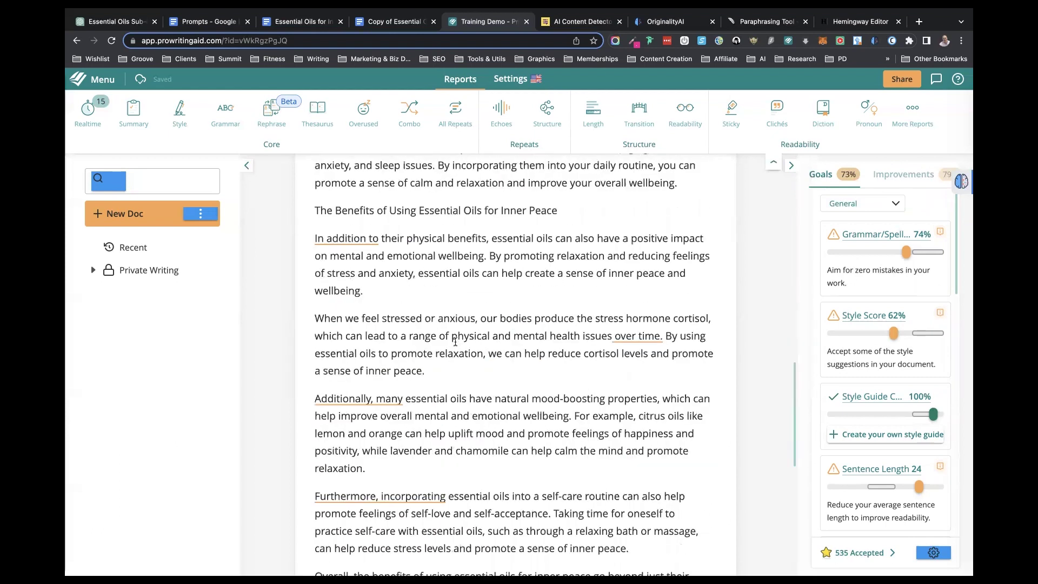
Delete the repeated copies of the "People have used essential oils for centuries" sentence in the second Power of Essential Oils paragraph
{"action": "scroll", "coordinate": [456, 342], "scroll_direction": "up", "scroll_amount": 5}
{"action": "scroll", "coordinate": [455, 341], "scroll_direction": "up", "scroll_amount": 2}
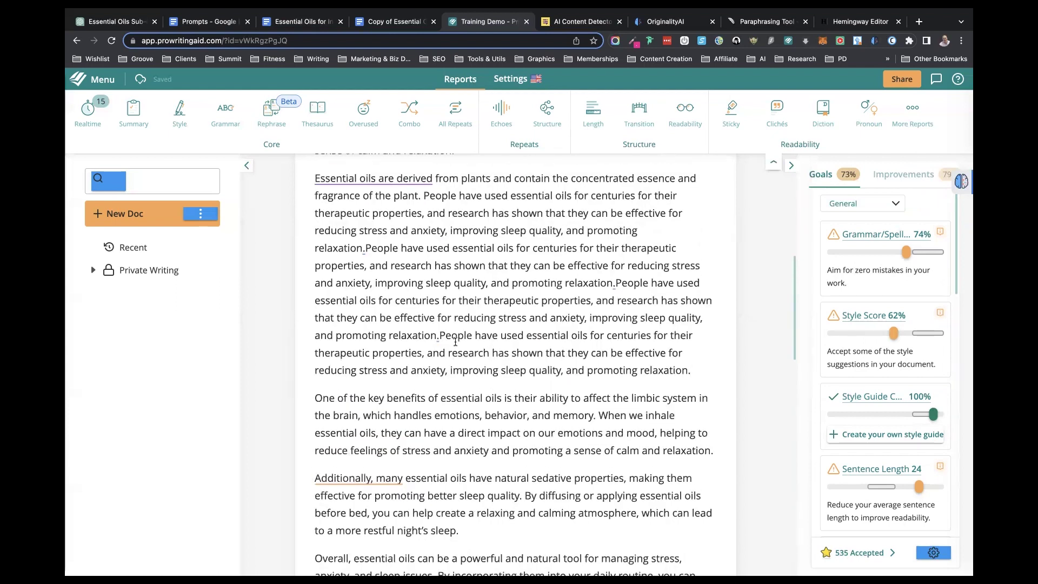
{"action": "scroll", "coordinate": [455, 341], "scroll_direction": "up", "scroll_amount": 1}
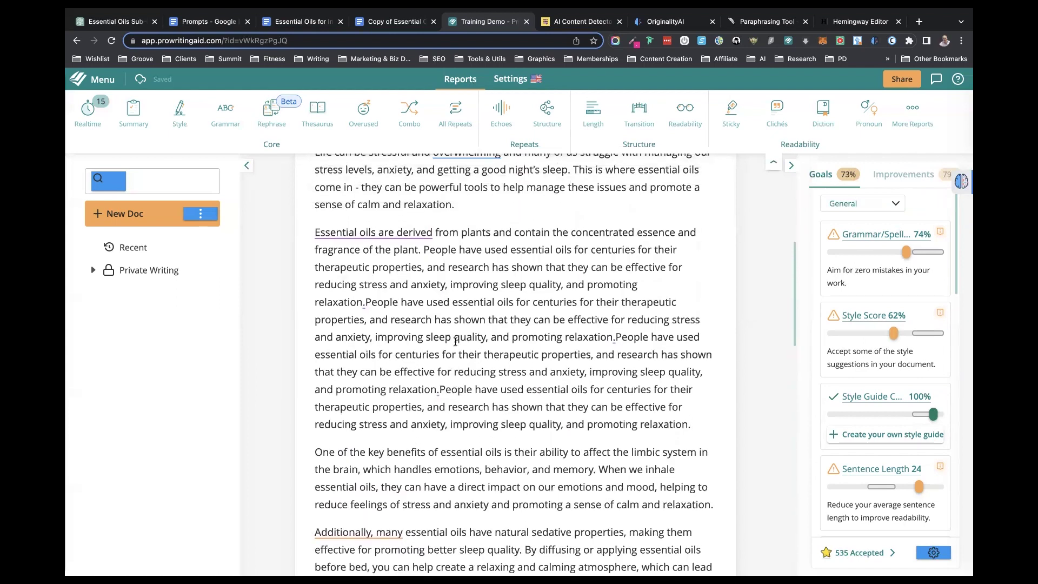
{"action": "left_click", "coordinate": [366, 302], "text": "shift"}
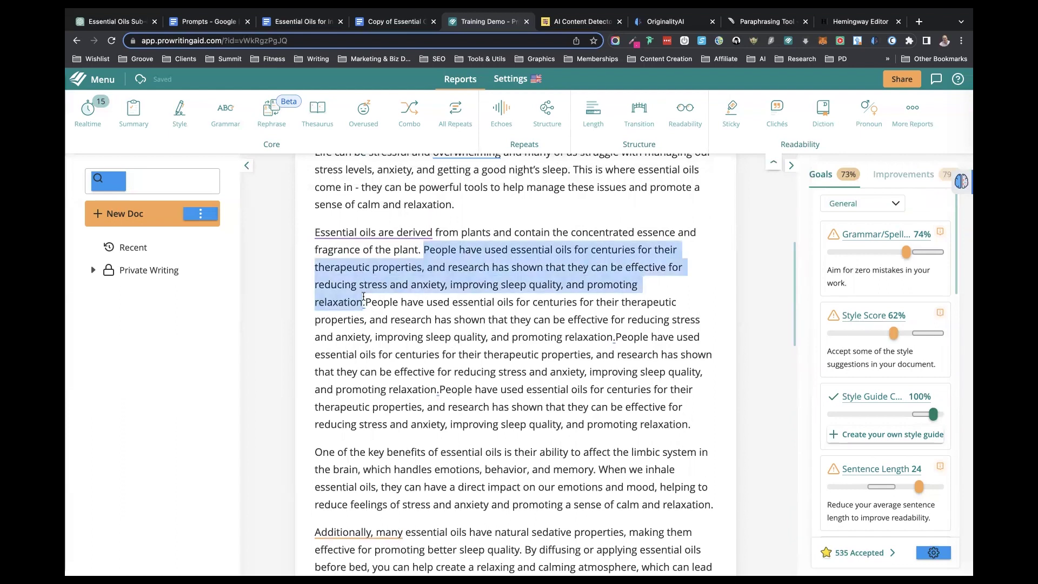
{"action": "key", "text": "BackSpace"}
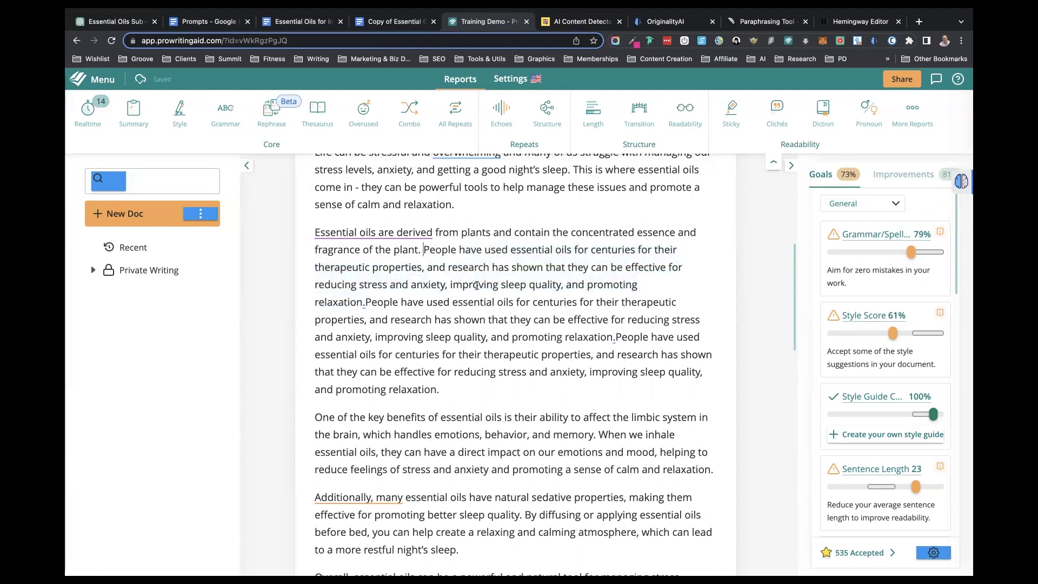
Rephrase the "Essential oils are derived" sentence, then apply the informal rephrase "Make them part of your everyday and you'll feel calmer and better" to "By incorporating them"
{"action": "scroll", "coordinate": [311, 388], "scroll_direction": "down", "scroll_amount": 5}
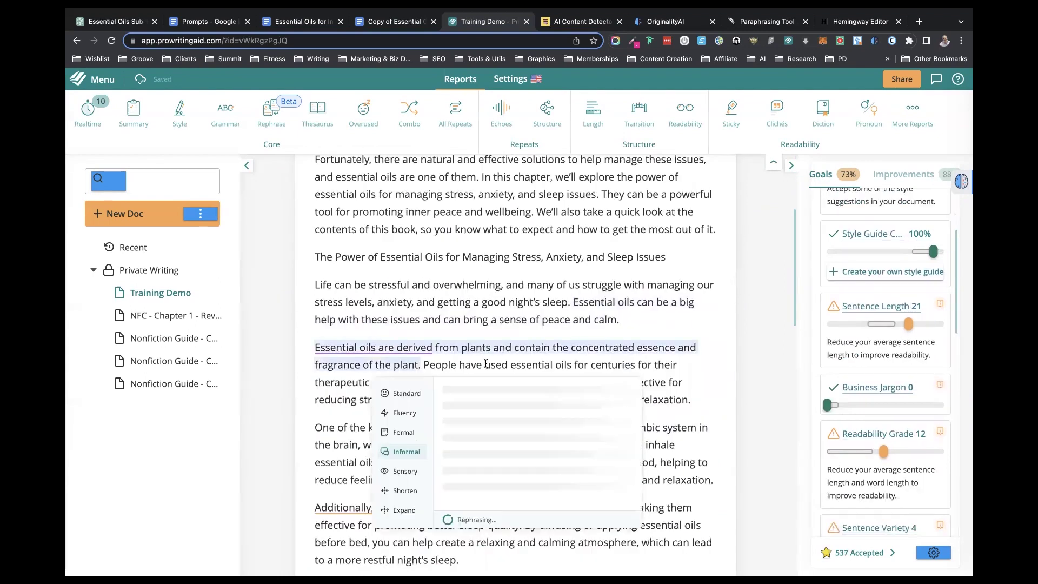
{"action": "left_click", "coordinate": [518, 453]}
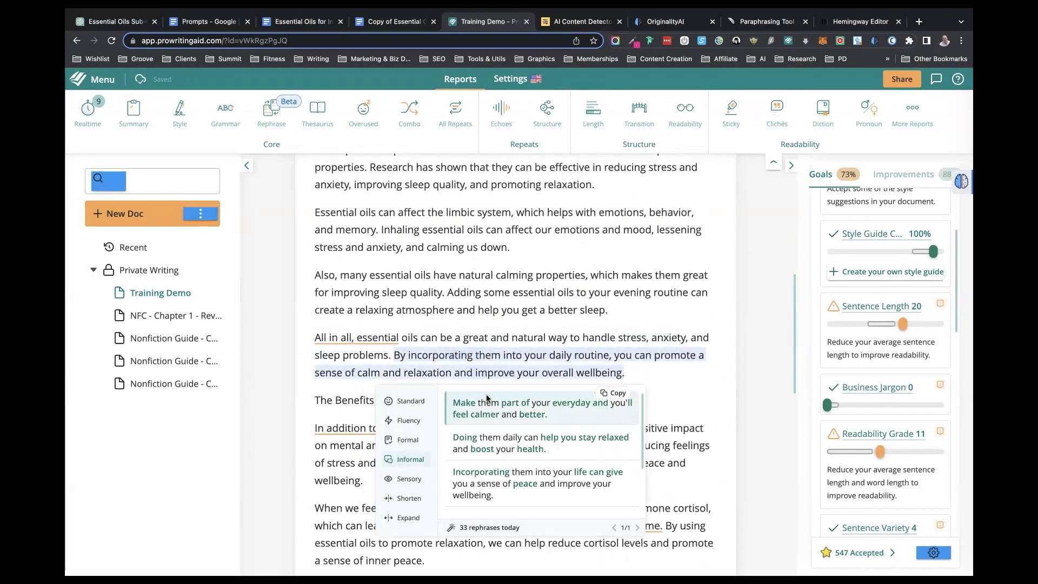
{"action": "left_click", "coordinate": [533, 390]}
Read through the whole revised chapter, from the title to the last About This Book paragraph, checking the reworded sentences and remaining underlines
{"action": "scroll", "coordinate": [440, 384], "scroll_direction": "up", "scroll_amount": 6}
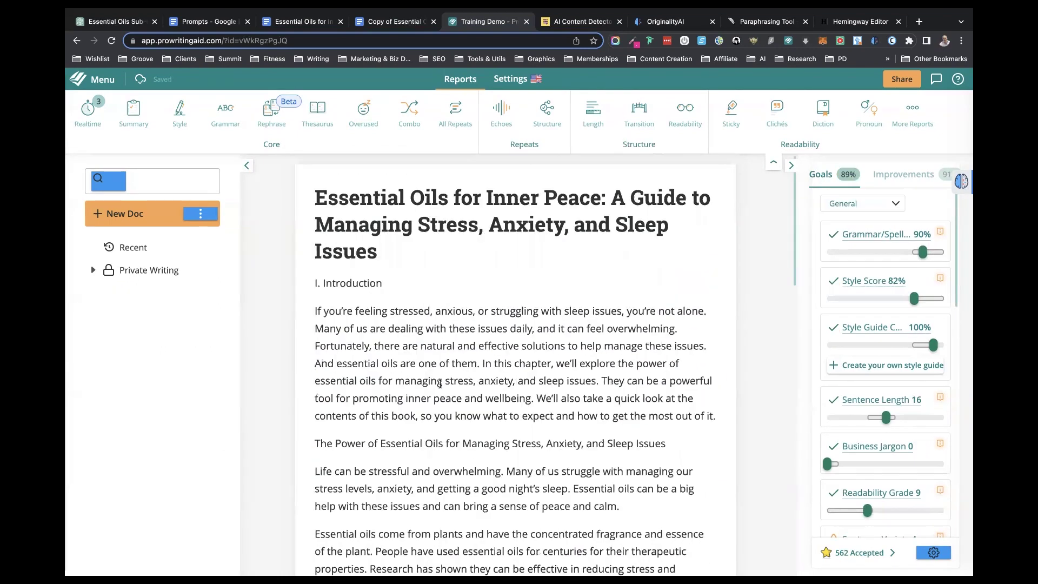
{"action": "scroll", "coordinate": [466, 430], "scroll_direction": "down", "scroll_amount": 4}
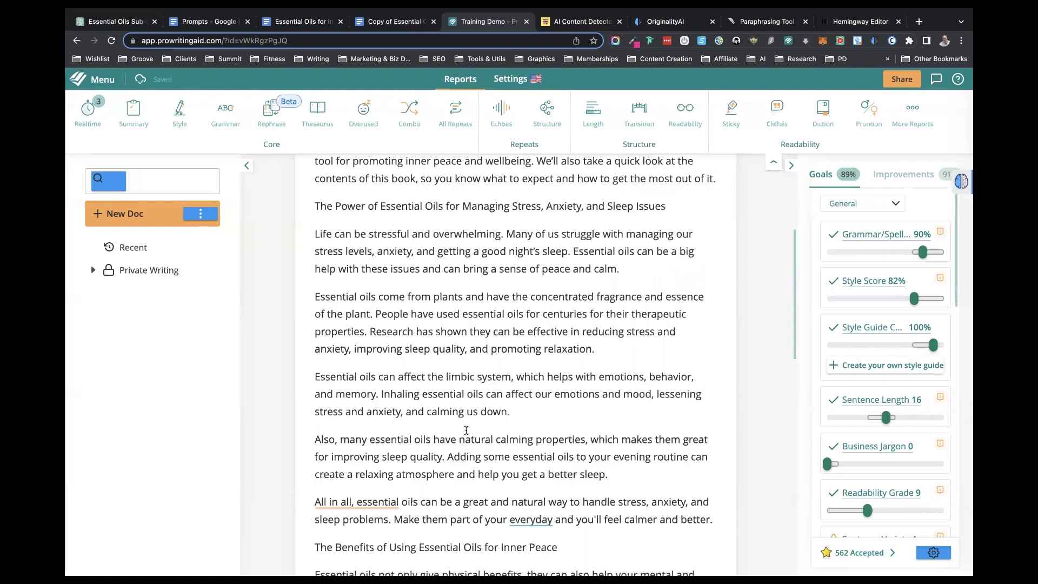
{"action": "scroll", "coordinate": [466, 430], "scroll_direction": "down", "scroll_amount": 2}
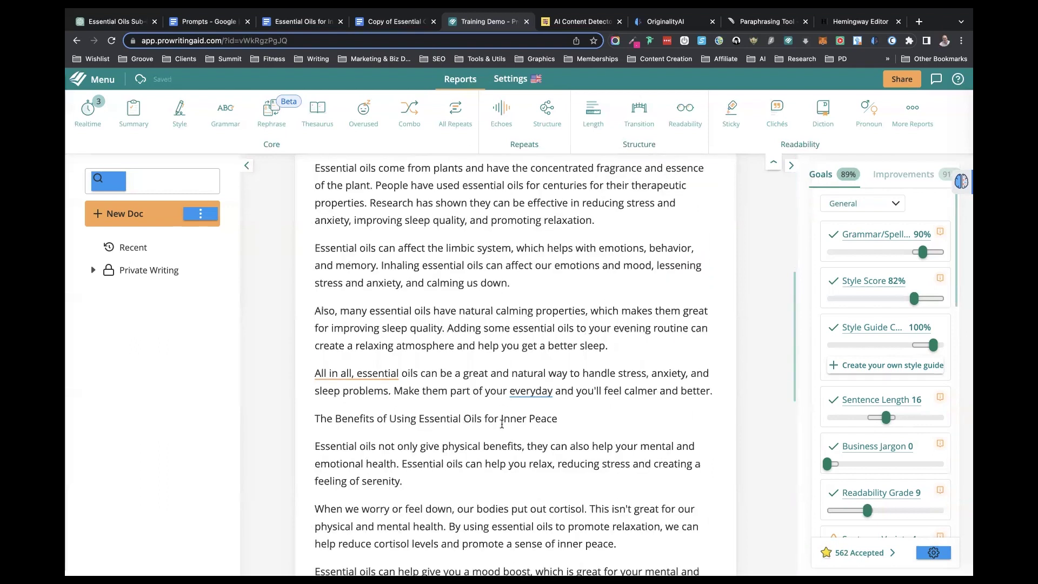
{"action": "scroll", "coordinate": [486, 319], "scroll_direction": "up", "scroll_amount": 3}
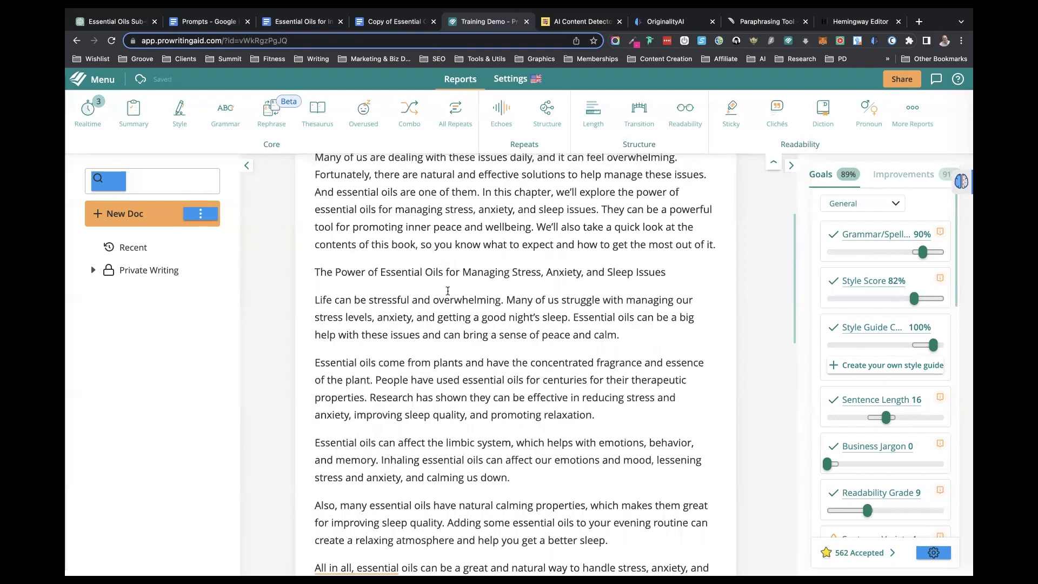
{"action": "scroll", "coordinate": [462, 273], "scroll_direction": "up", "scroll_amount": 1}
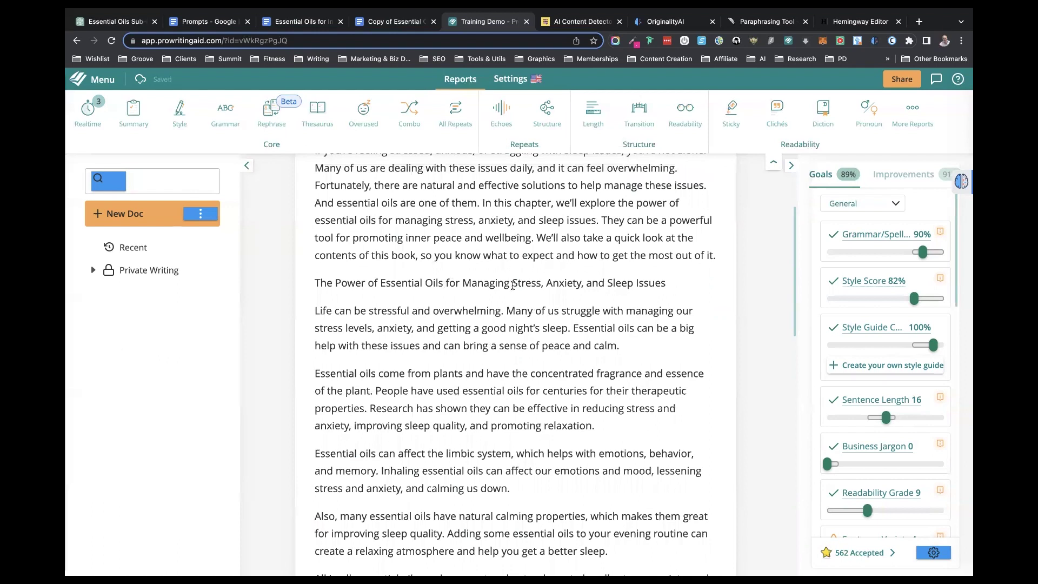
{"action": "scroll", "coordinate": [488, 328], "scroll_direction": "down", "scroll_amount": 2}
{"action": "scroll", "coordinate": [488, 328], "scroll_direction": "down", "scroll_amount": 1}
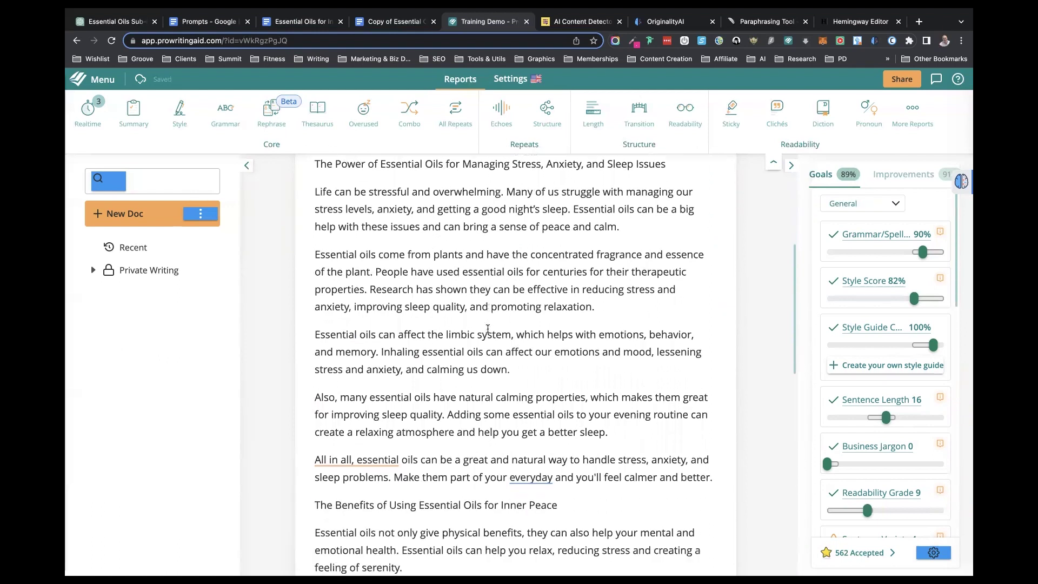
{"action": "scroll", "coordinate": [486, 329], "scroll_direction": "down", "scroll_amount": 10}
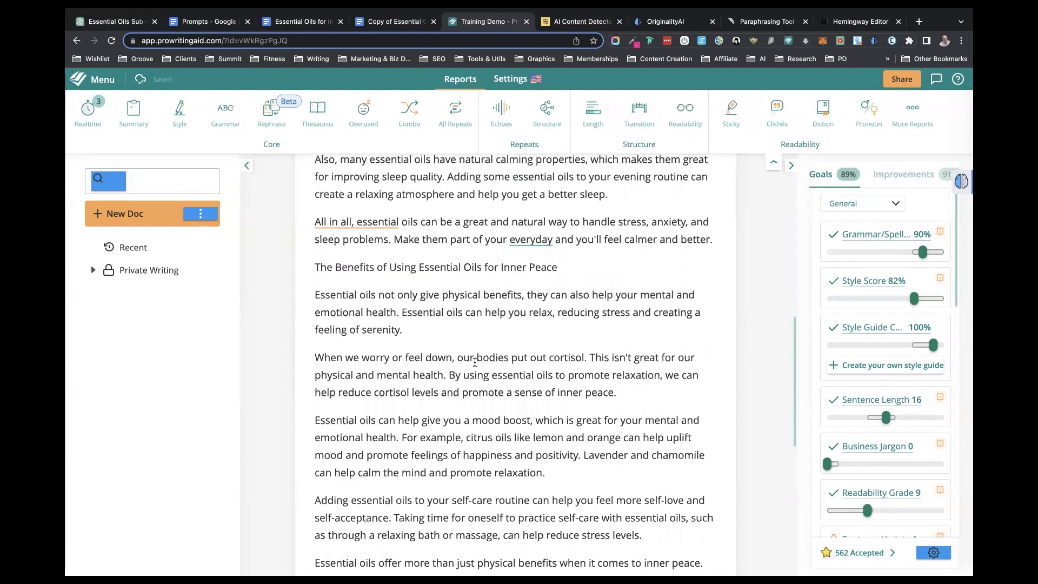
{"action": "scroll", "coordinate": [475, 362], "scroll_direction": "down", "scroll_amount": 5}
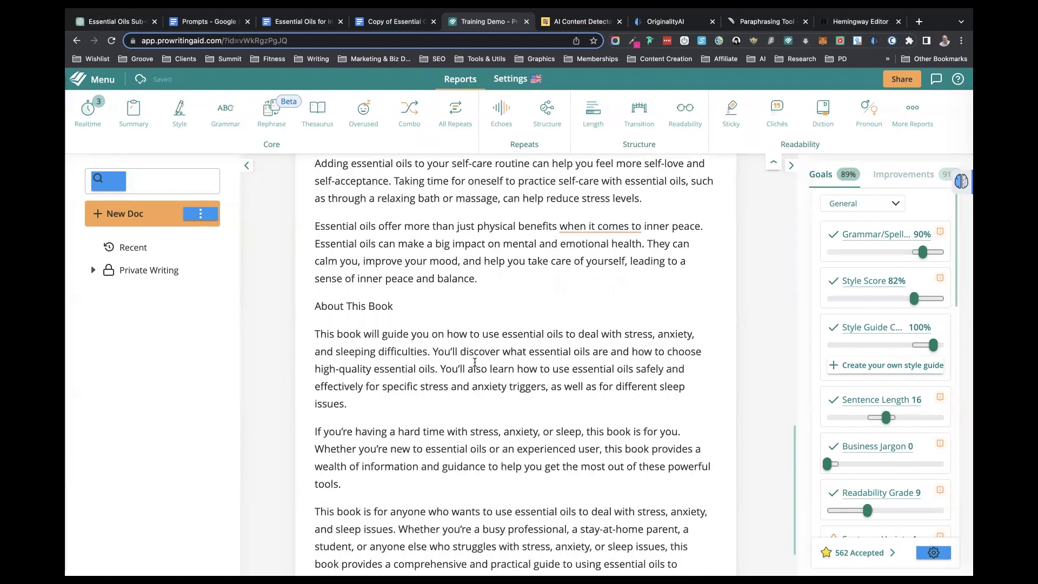
{"action": "scroll", "coordinate": [474, 362], "scroll_direction": "down", "scroll_amount": 2}
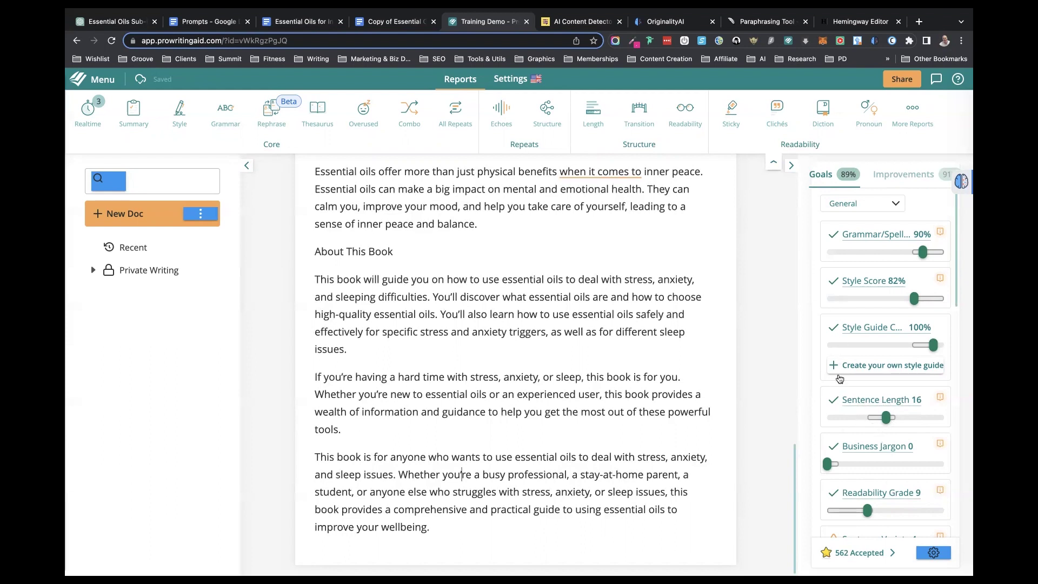
Review the document's goal scores, from grammar and style down to sentence variety, passive voice and complex paragraphs
{"action": "scroll", "coordinate": [838, 402], "scroll_direction": "down", "scroll_amount": 4}
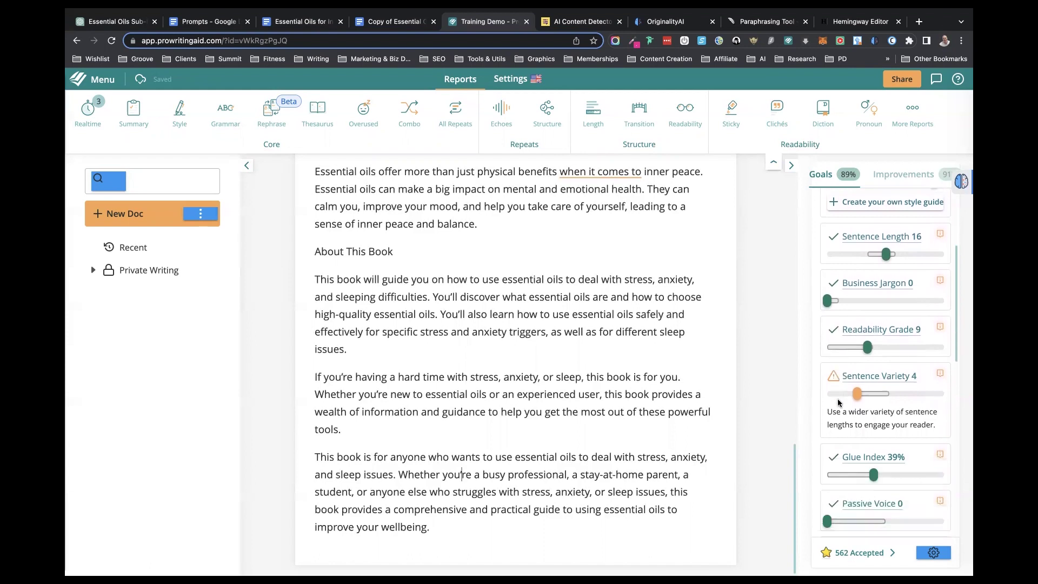
{"action": "scroll", "coordinate": [838, 402], "scroll_direction": "down", "scroll_amount": 3}
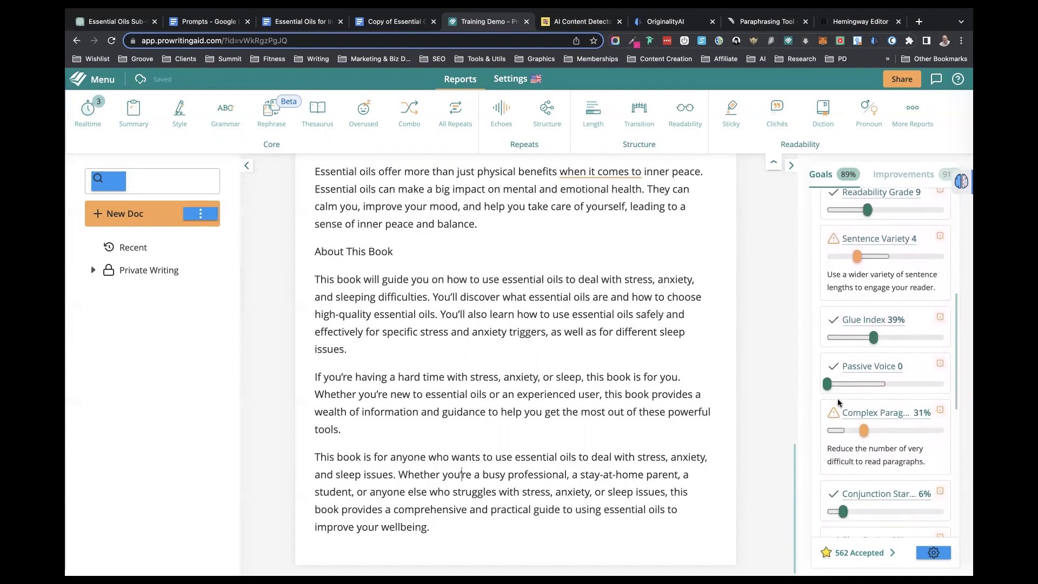
{"action": "scroll", "coordinate": [838, 402], "scroll_direction": "up", "scroll_amount": 1}
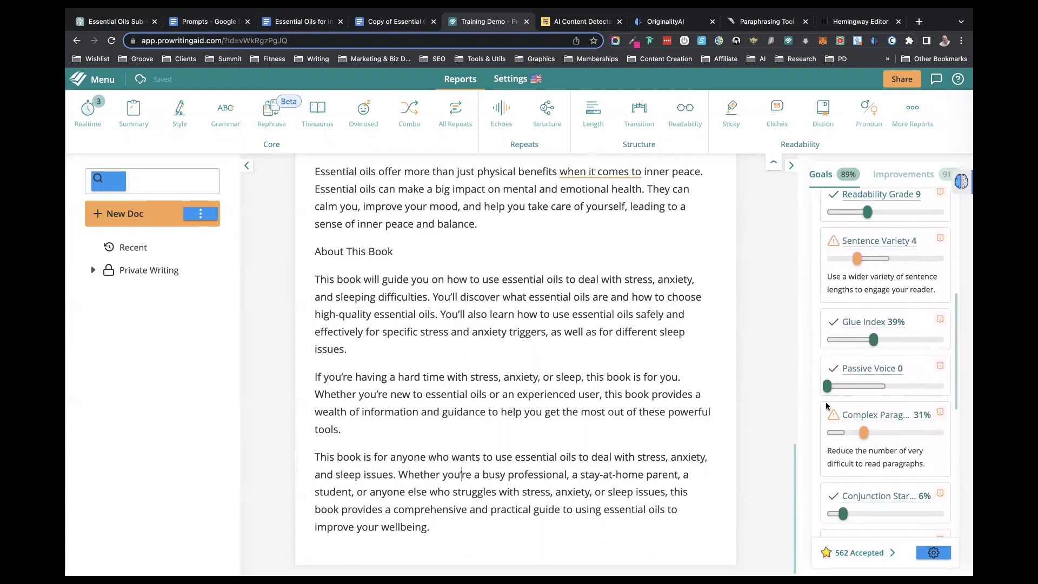
{"action": "scroll", "coordinate": [820, 344], "scroll_direction": "up", "scroll_amount": 6}
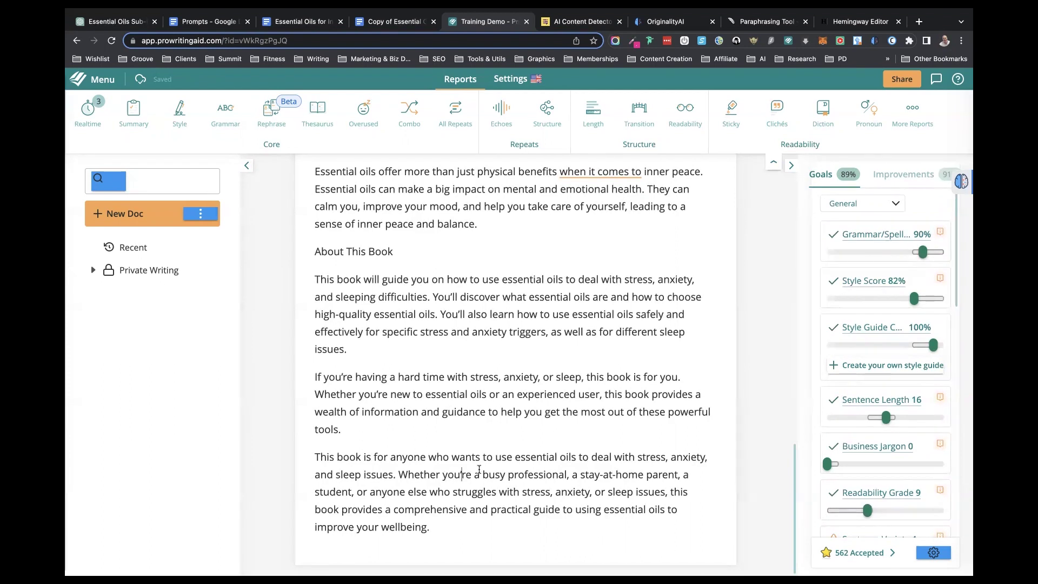
Copy the entire revised chapter, from the title to the end of About This Book
{"action": "left_click_drag", "start_coordinate": [469, 474], "coordinate": [446, 476]}
{"action": "left_click", "coordinate": [487, 389]}
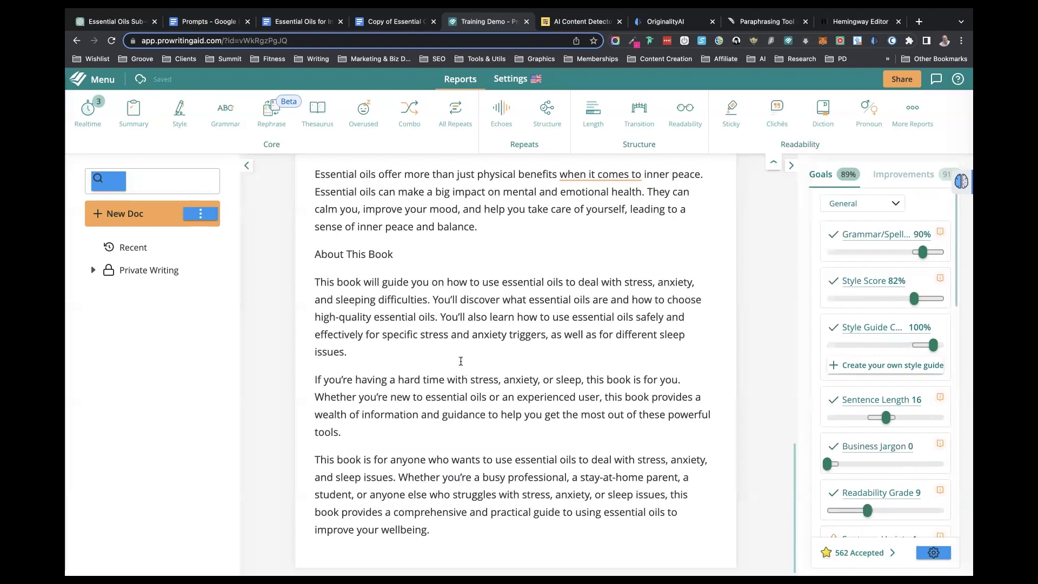
{"action": "scroll", "coordinate": [461, 361], "scroll_direction": "up", "scroll_amount": 4}
{"action": "scroll", "coordinate": [461, 361], "scroll_direction": "up", "scroll_amount": 10}
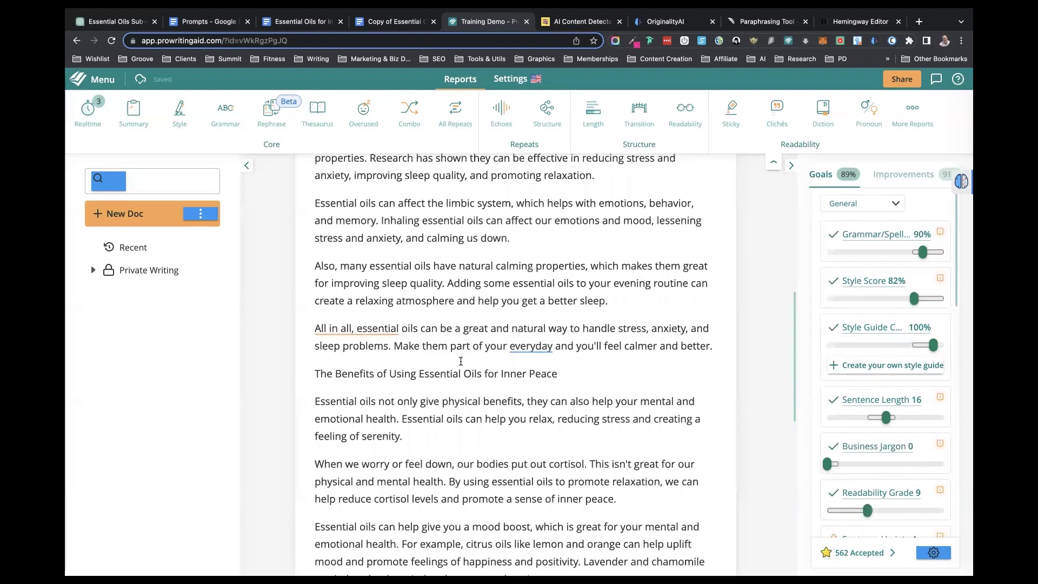
{"action": "left_click_drag", "start_coordinate": [315, 195], "coordinate": [542, 530]}
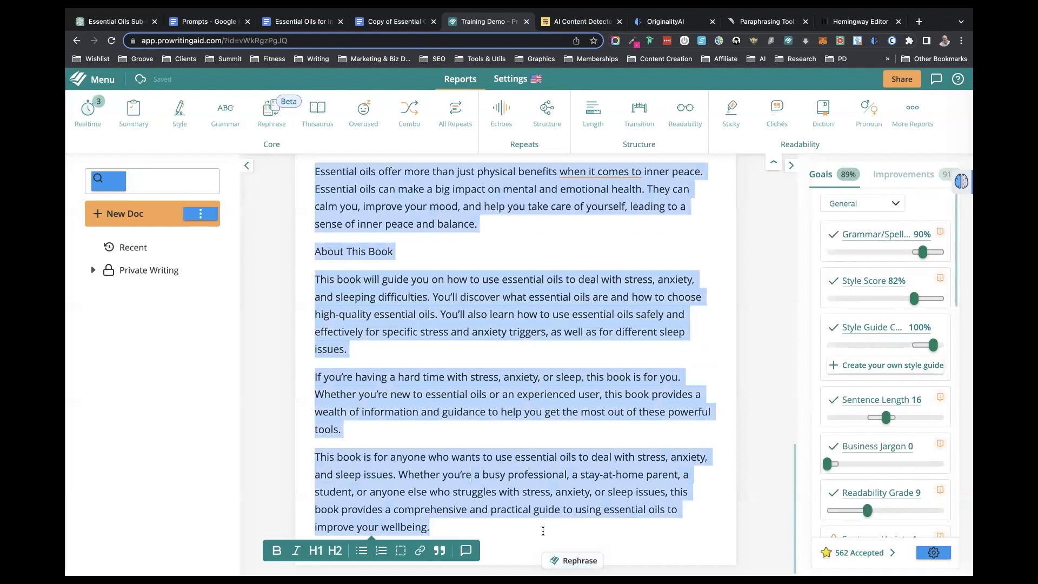
{"action": "left_click", "coordinate": [568, 416]}
{"action": "scroll", "coordinate": [568, 416], "scroll_direction": "up", "scroll_amount": 8}
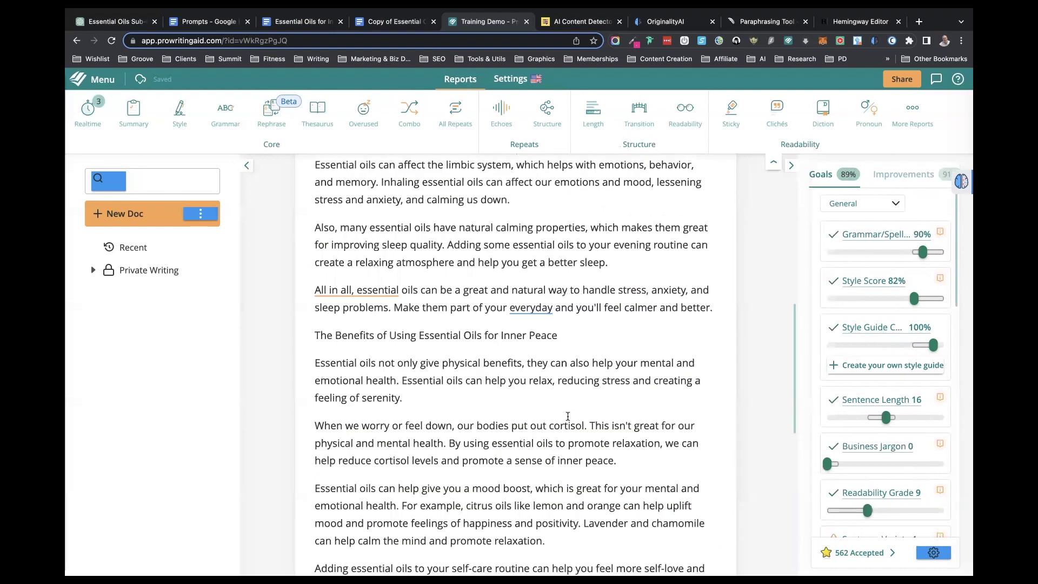
{"action": "scroll", "coordinate": [568, 416], "scroll_direction": "up", "scroll_amount": 5}
{"action": "scroll", "coordinate": [568, 416], "scroll_direction": "up", "scroll_amount": 4}
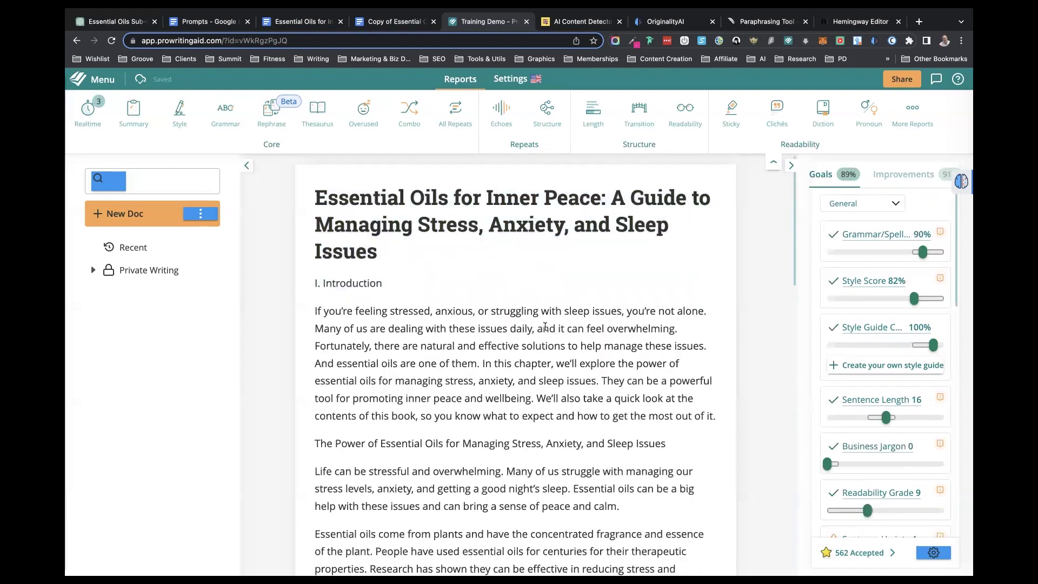
Switch to the Content at Scale AI detector and replace the old chapter text with the copied revised chapter
{"action": "left_click", "coordinate": [574, 23]}
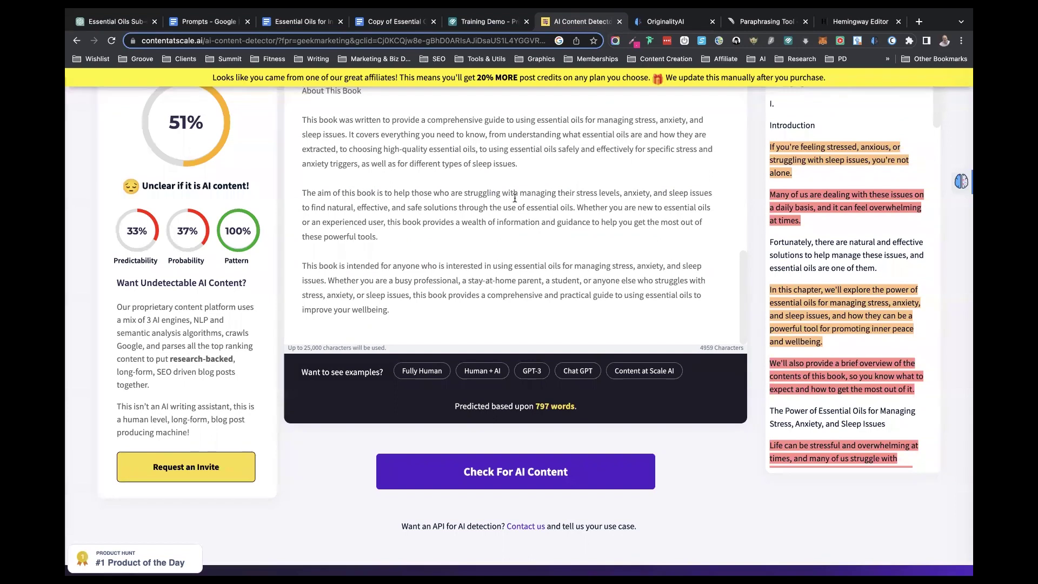
{"action": "key", "text": "super+a"}
{"action": "key", "text": "BackSpace"}
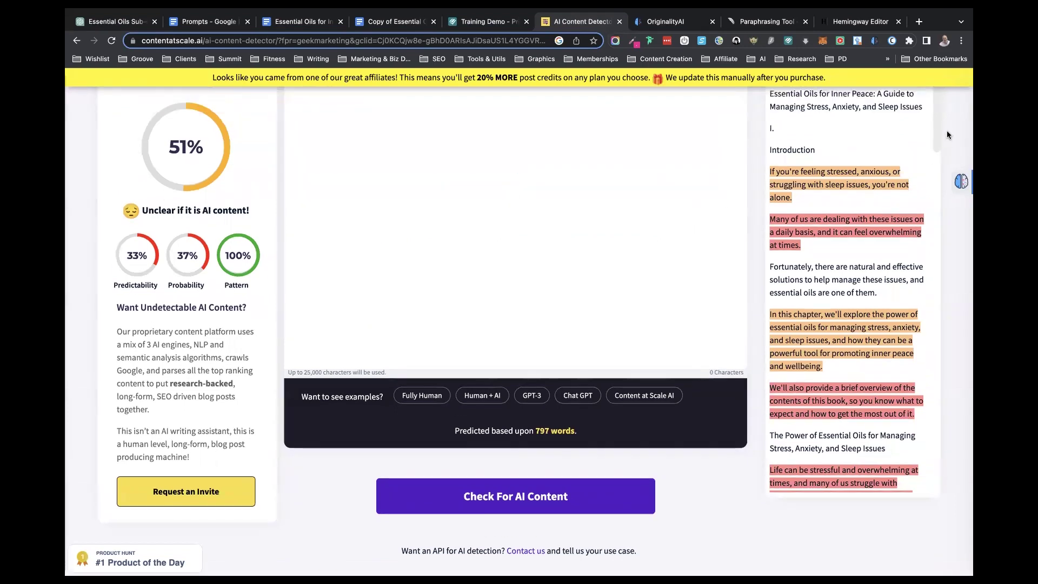
{"action": "scroll", "coordinate": [946, 128], "scroll_direction": "up", "scroll_amount": 2}
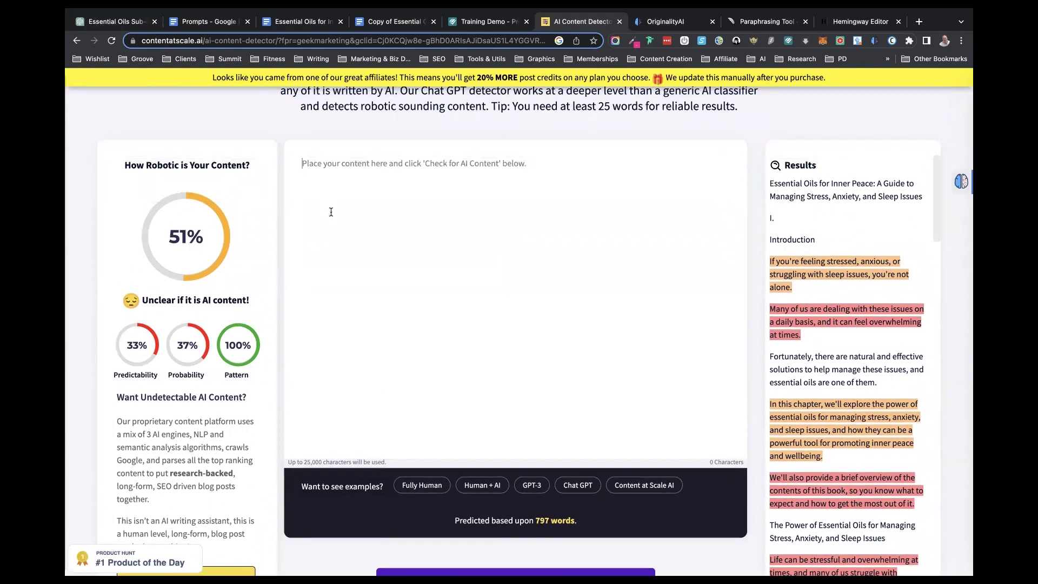
{"action": "key", "text": "ctrl+v"}
{"action": "scroll", "coordinate": [360, 336], "scroll_direction": "up", "scroll_amount": 1}
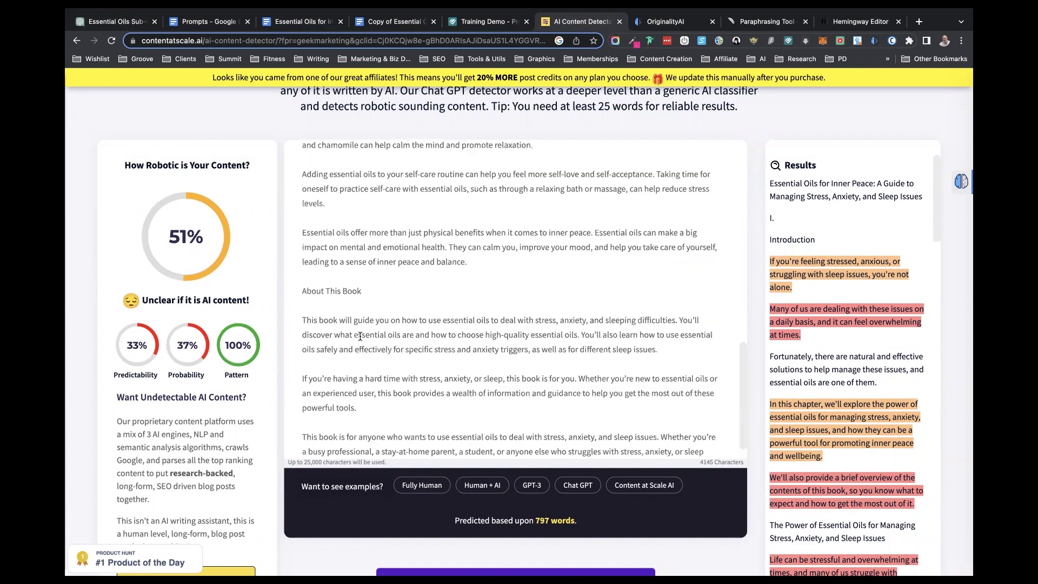
Look over the pasted chapter, check it for AI content, and review the score against the highlighted sentences
{"action": "scroll", "coordinate": [359, 336], "scroll_direction": "up", "scroll_amount": 10}
{"action": "scroll", "coordinate": [359, 336], "scroll_direction": "down", "scroll_amount": 2}
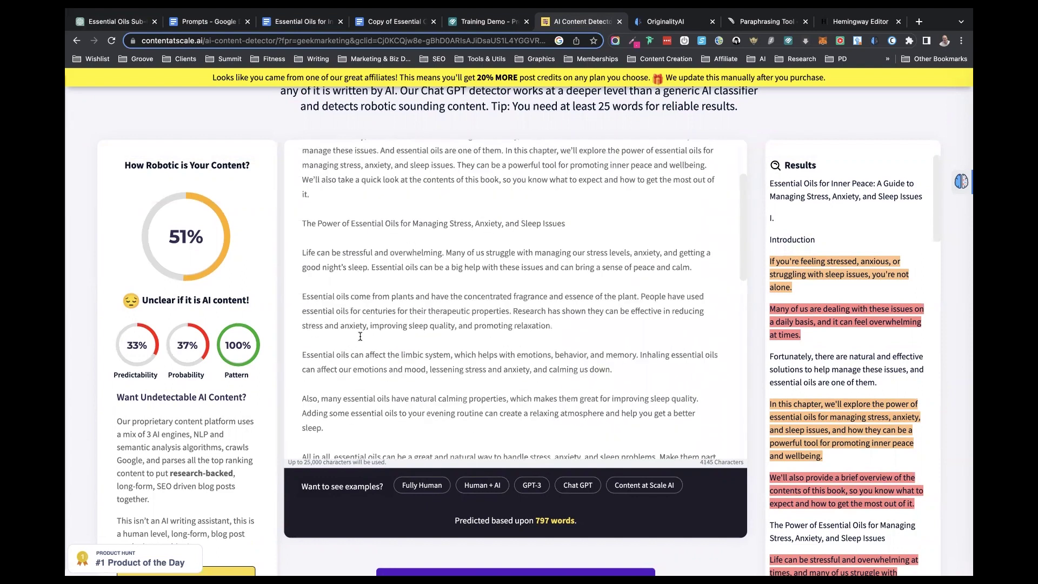
{"action": "scroll", "coordinate": [360, 336], "scroll_direction": "down", "scroll_amount": 10}
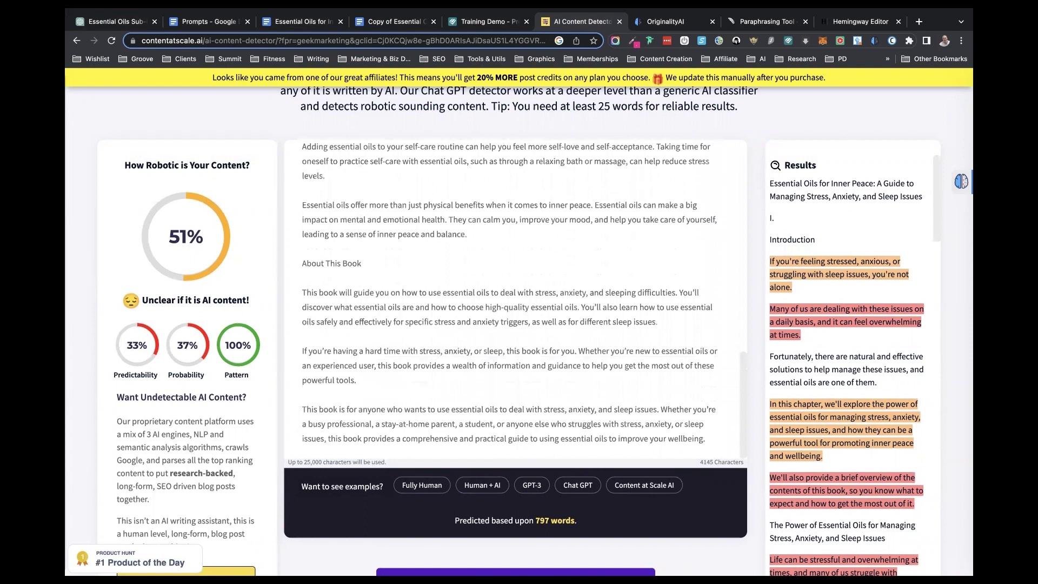
{"action": "scroll", "coordinate": [479, 529], "scroll_direction": "down", "scroll_amount": 2}
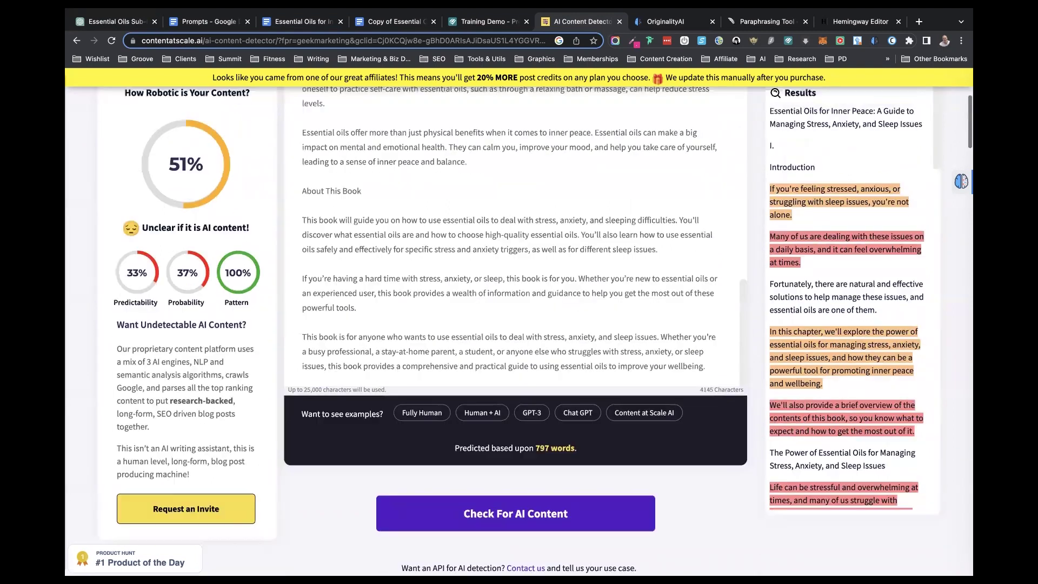
{"action": "left_click", "coordinate": [496, 517]}
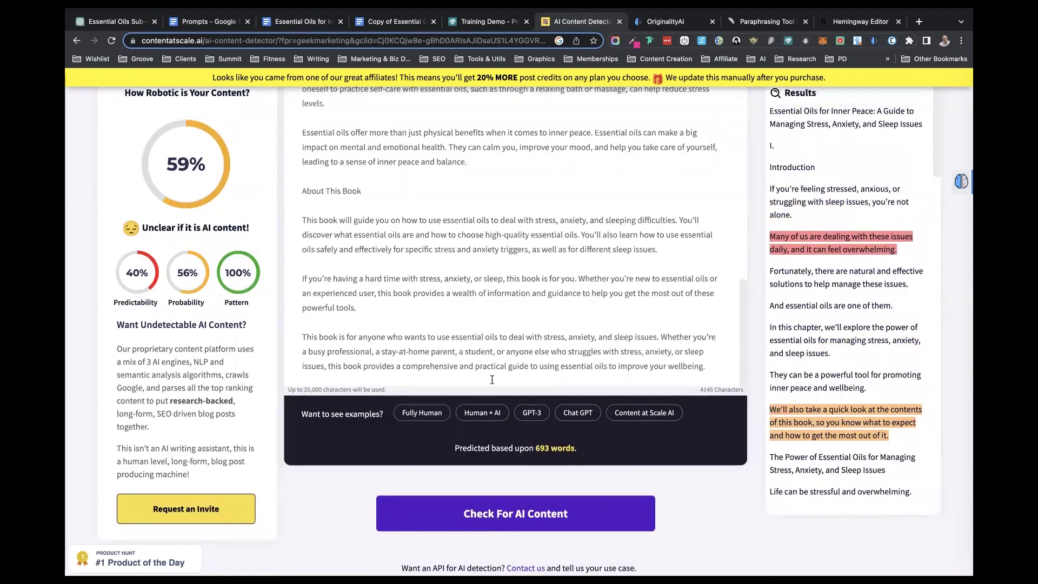
{"action": "scroll", "coordinate": [497, 302], "scroll_direction": "up", "scroll_amount": 5}
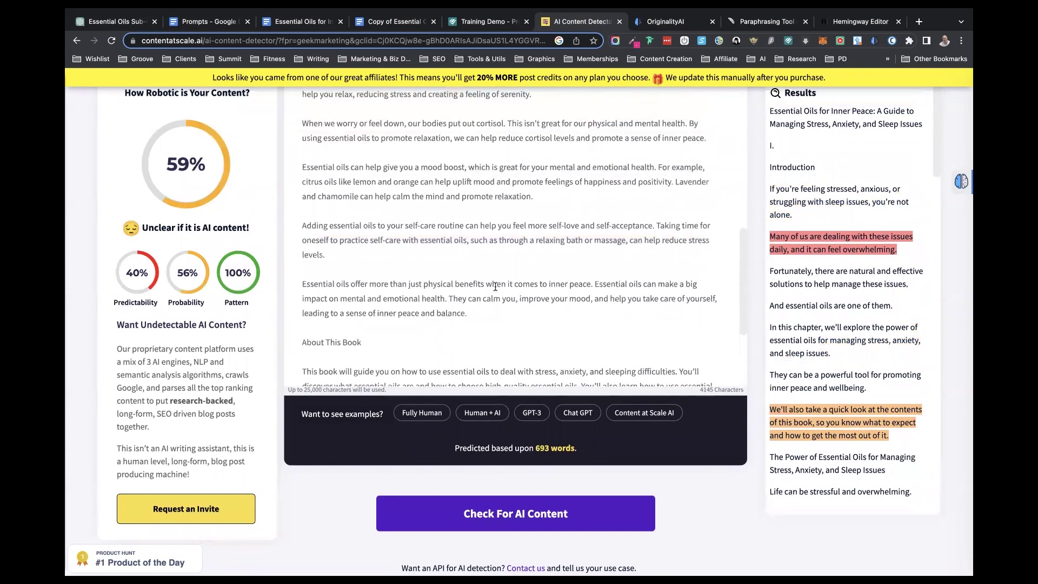
{"action": "scroll", "coordinate": [496, 287], "scroll_direction": "up", "scroll_amount": 4}
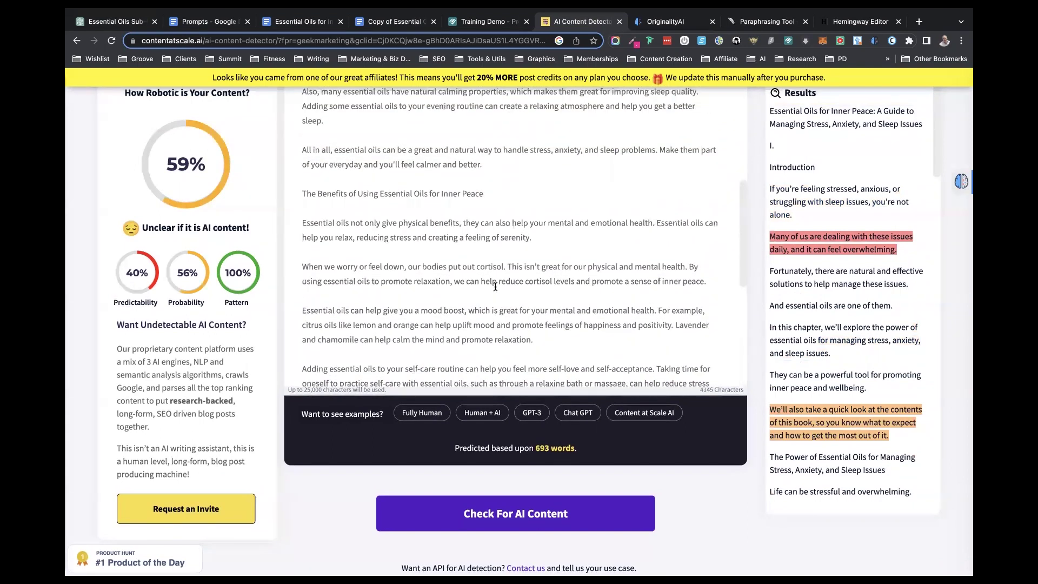
{"action": "scroll", "coordinate": [495, 286], "scroll_direction": "up", "scroll_amount": 2}
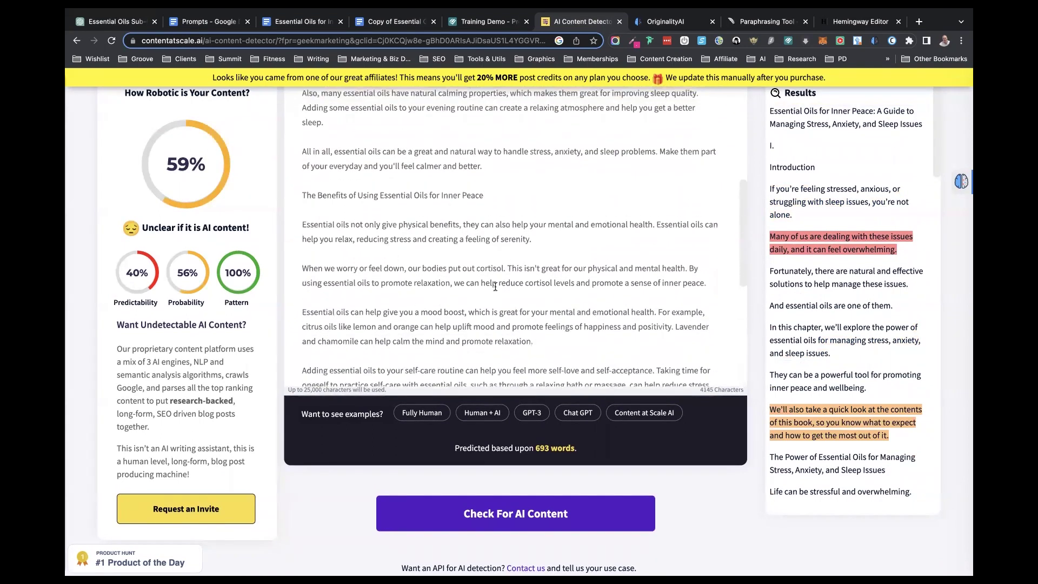
{"action": "scroll", "coordinate": [495, 286], "scroll_direction": "up", "scroll_amount": 6}
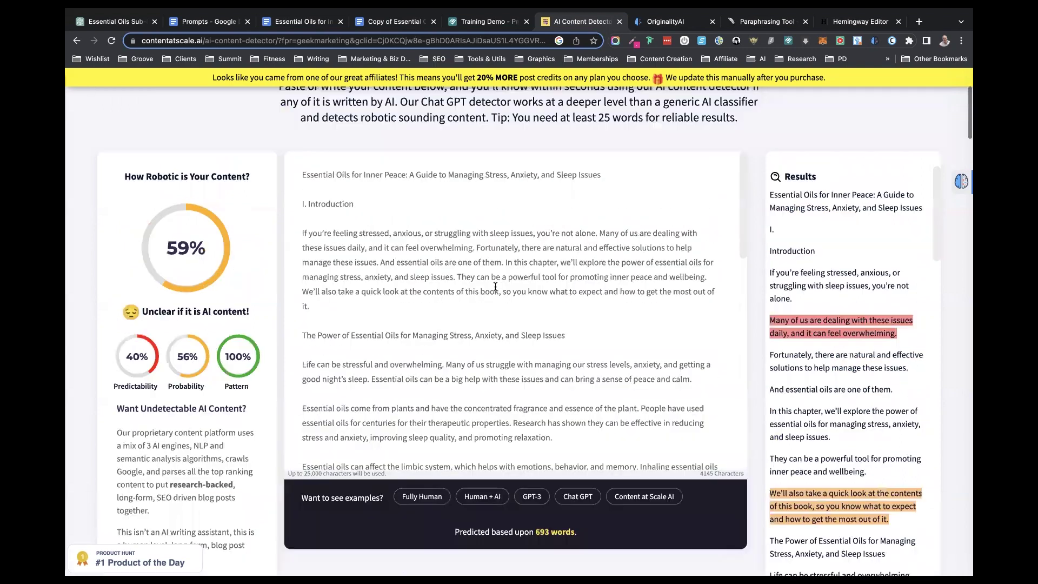
{"action": "scroll", "coordinate": [495, 287], "scroll_direction": "down", "scroll_amount": 2}
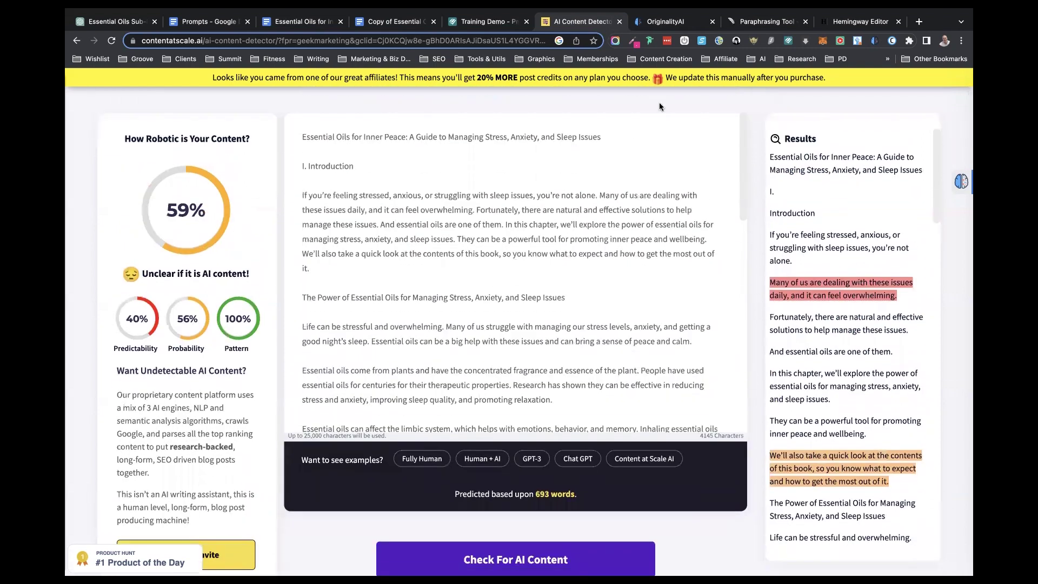
Switch to Originality.ai, paste the revised chapter into a new scan, and disable Check Plagiarism so only Detect AI is enabled
{"action": "left_click", "coordinate": [672, 21]}
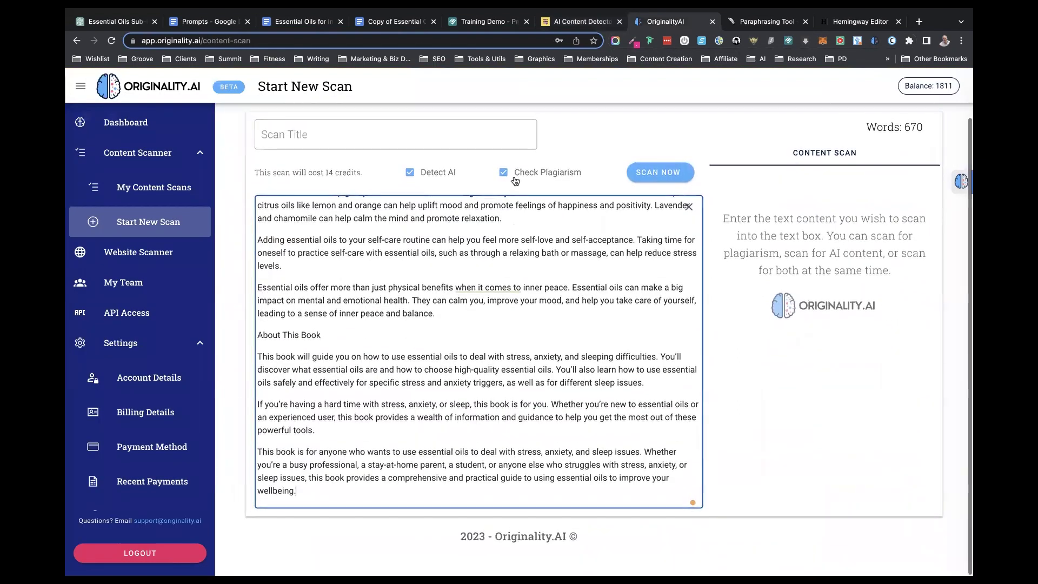
{"action": "left_click", "coordinate": [504, 172]}
{"action": "left_click", "coordinate": [504, 172]}
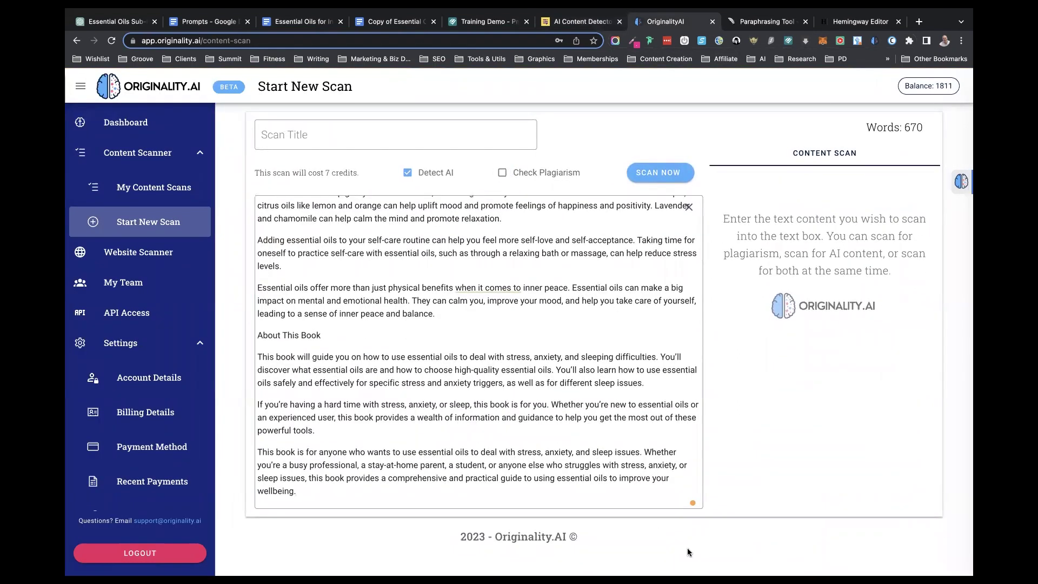
Run the AI-only scan on the pasted chapter and review its score and highlighted passages
{"action": "left_click", "coordinate": [646, 176]}
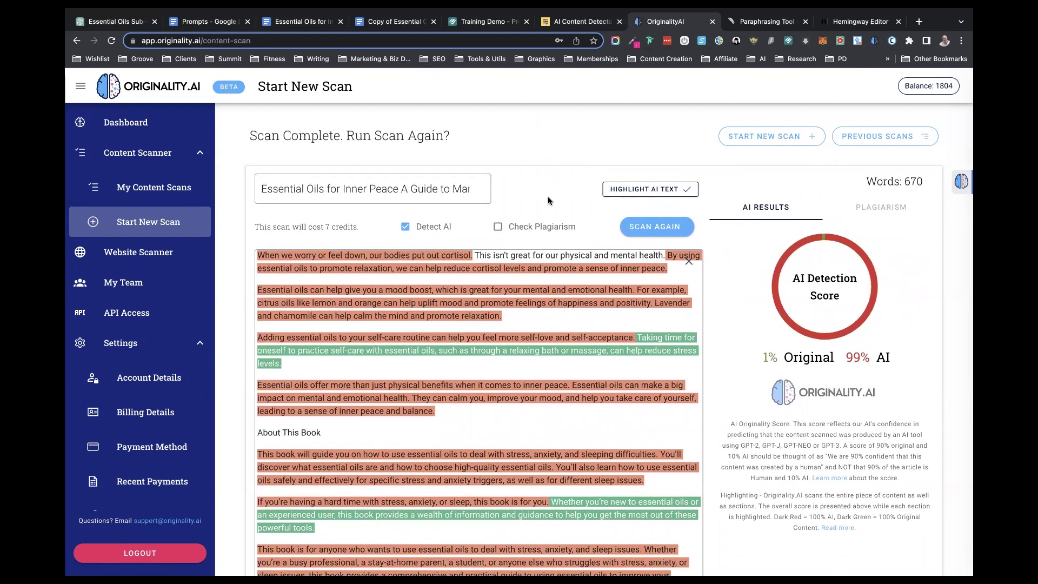
{"action": "scroll", "coordinate": [548, 200], "scroll_direction": "down", "scroll_amount": 1}
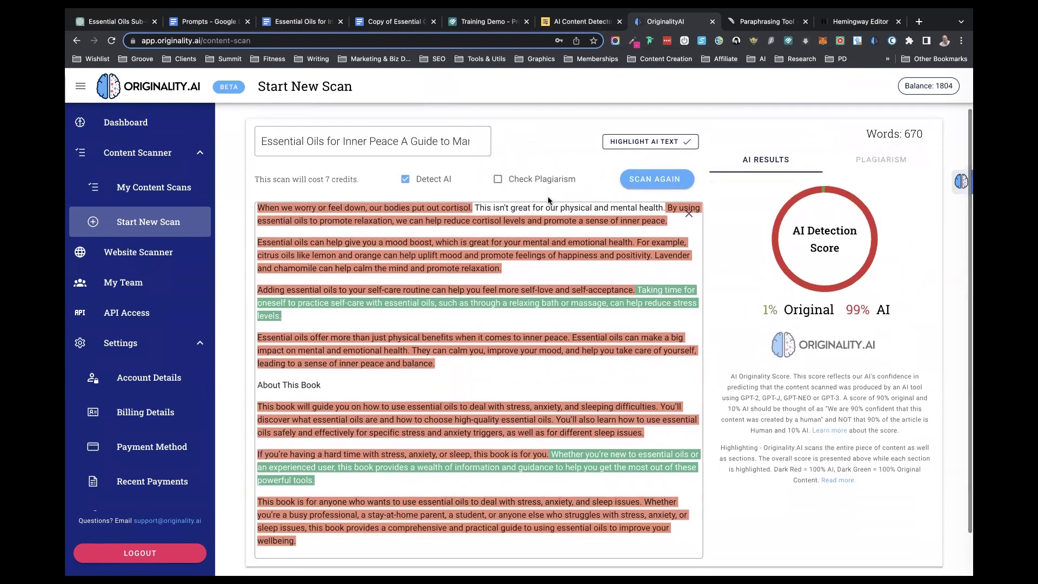
{"action": "scroll", "coordinate": [548, 200], "scroll_direction": "up", "scroll_amount": 1}
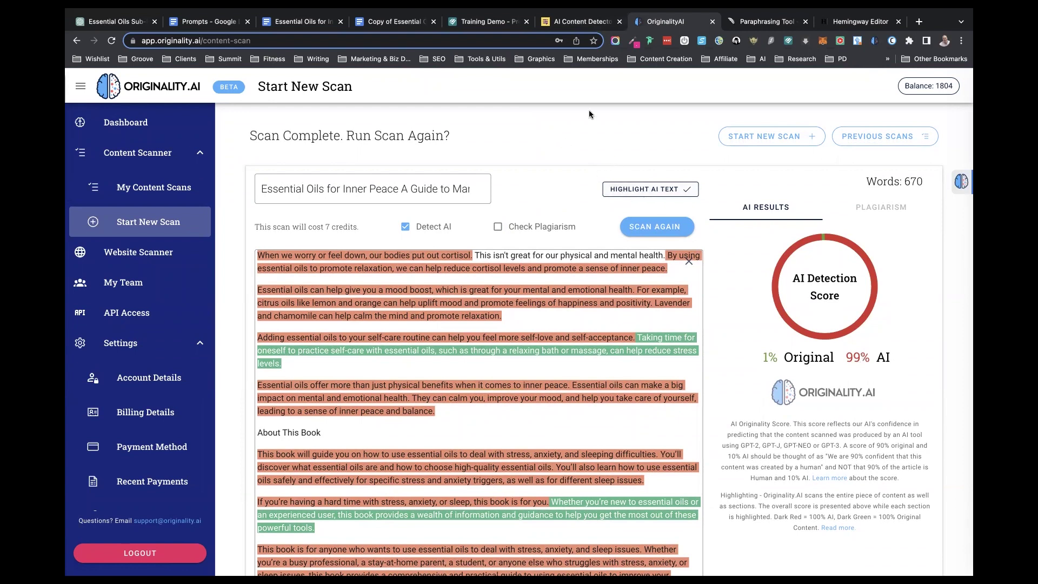
Switch to the Content at Scale AI detector and examine which chapter sentences are highlighted in the results list
{"action": "left_click", "coordinate": [585, 22]}
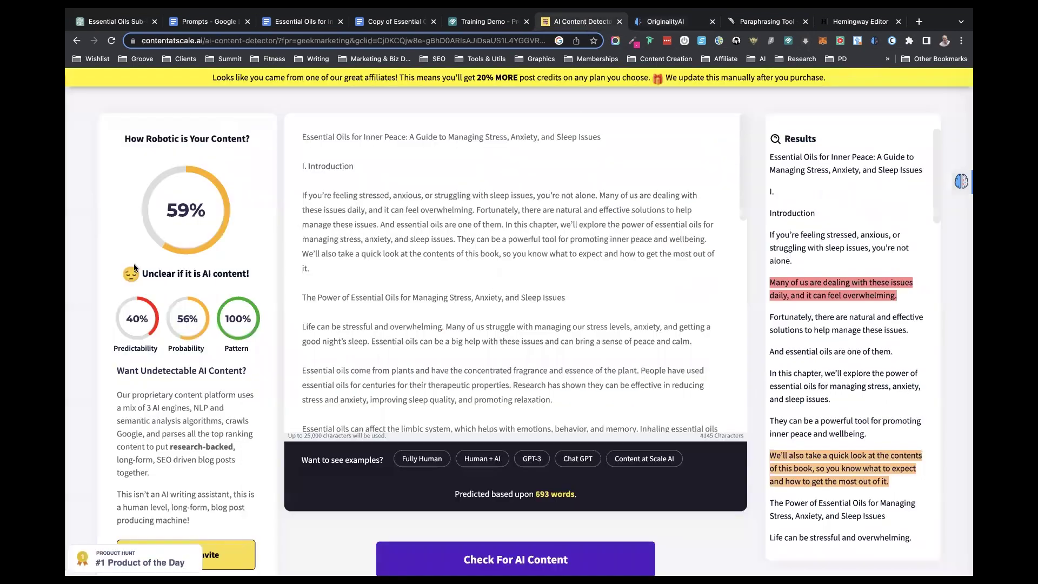
{"action": "scroll", "coordinate": [363, 253], "scroll_direction": "up", "scroll_amount": 1}
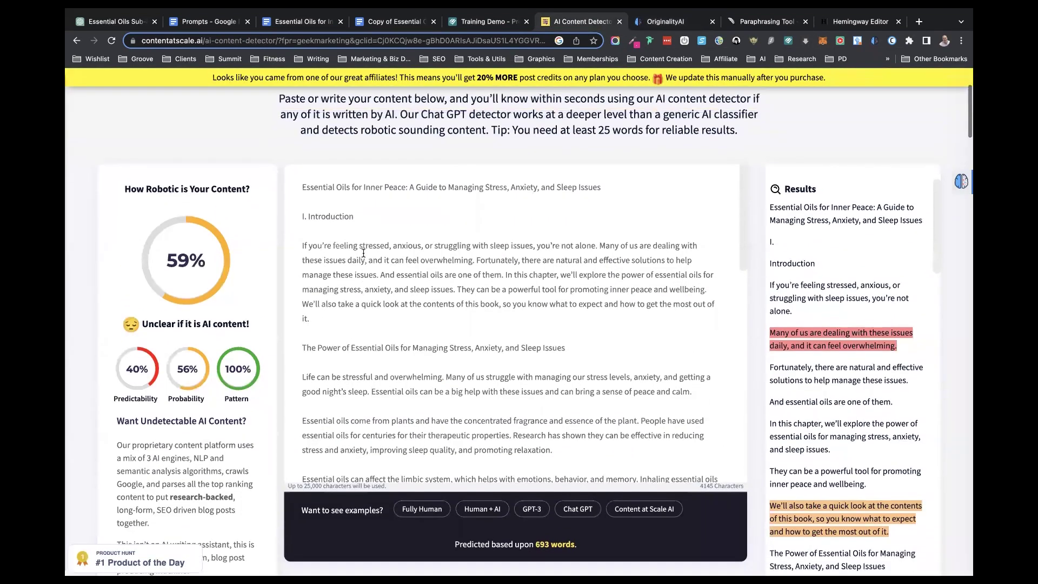
{"action": "scroll", "coordinate": [392, 241], "scroll_direction": "down", "scroll_amount": 3}
{"action": "scroll", "coordinate": [421, 227], "scroll_direction": "up", "scroll_amount": 2}
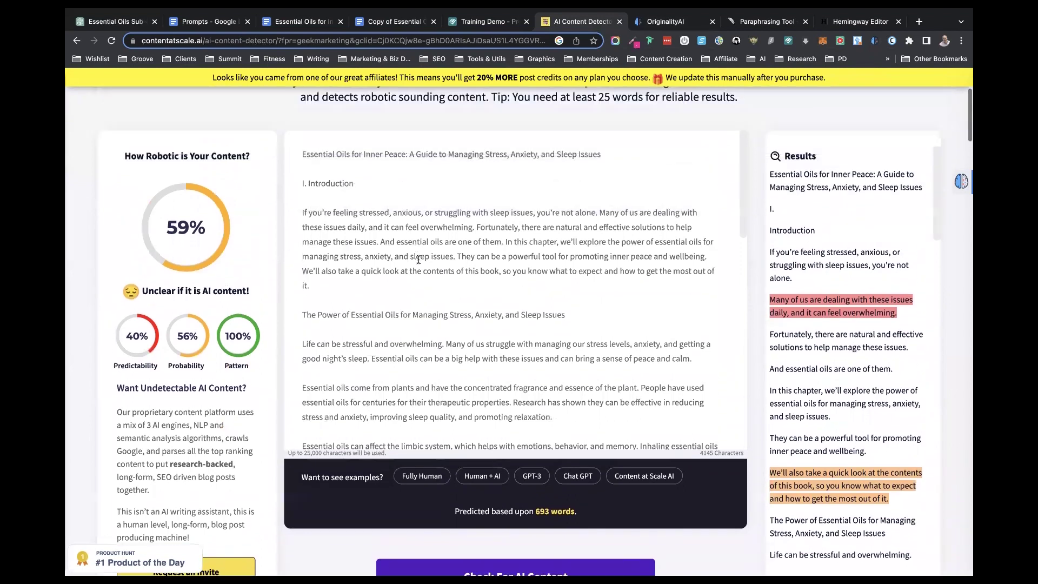
{"action": "scroll", "coordinate": [419, 260], "scroll_direction": "up", "scroll_amount": 1}
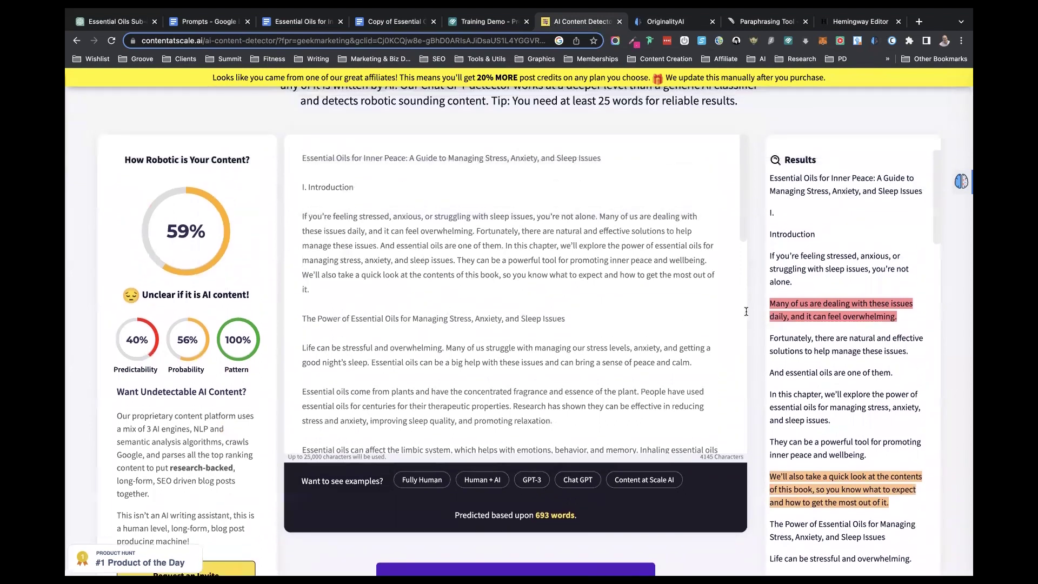
{"action": "scroll", "coordinate": [836, 400], "scroll_direction": "down", "scroll_amount": 4}
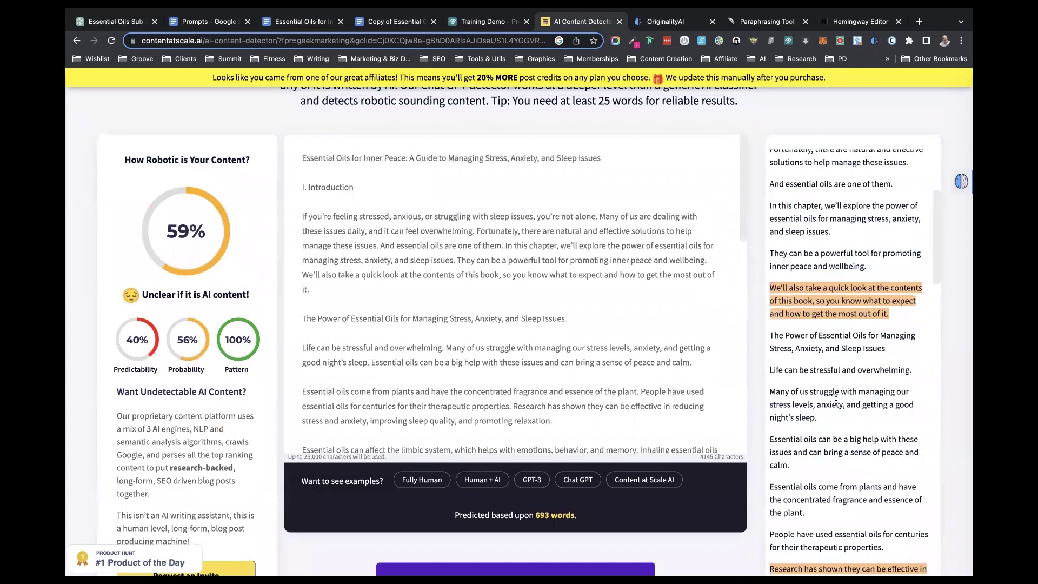
{"action": "scroll", "coordinate": [836, 400], "scroll_direction": "down", "scroll_amount": 7}
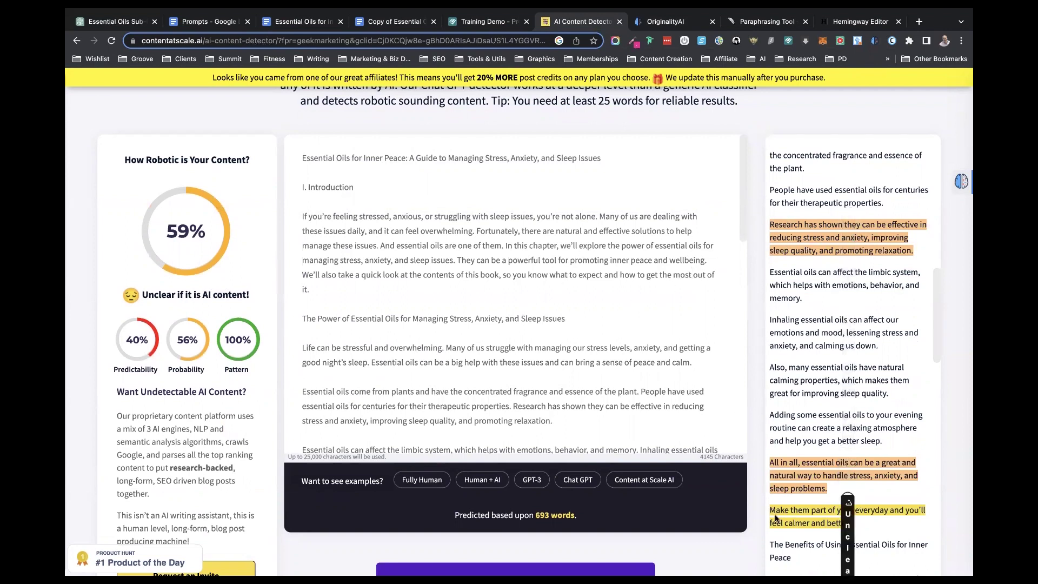
{"action": "scroll", "coordinate": [606, 319], "scroll_direction": "up", "scroll_amount": 1}
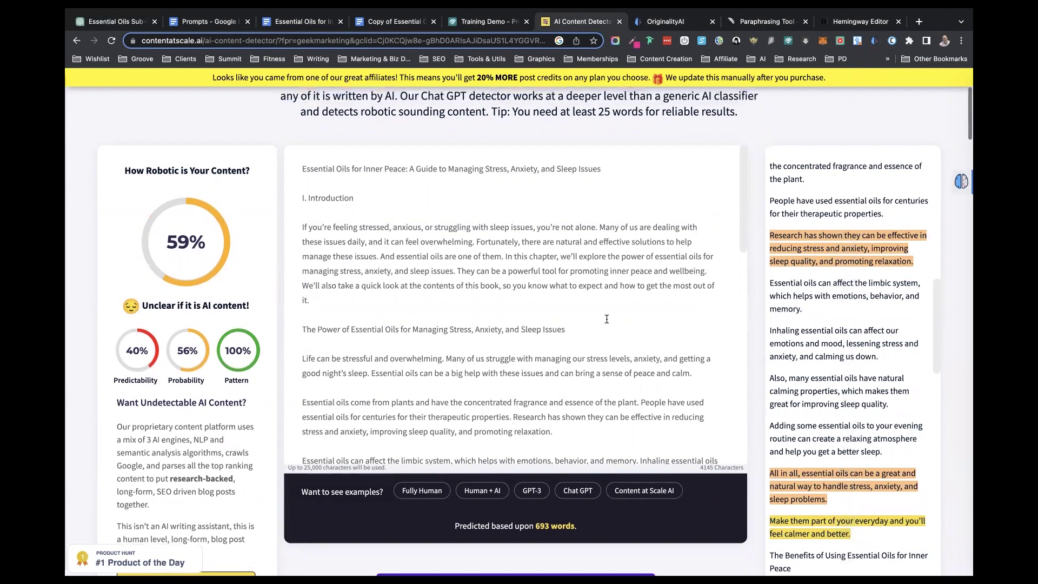
In ProWritingAid, rephrase the "All in all" sentence as "Ultimately, essential oils can be a superb and natural way to address stress, anxiety, and sleep troubles."
{"action": "left_click", "coordinate": [469, 23]}
{"action": "scroll", "coordinate": [443, 352], "scroll_direction": "down", "scroll_amount": 9}
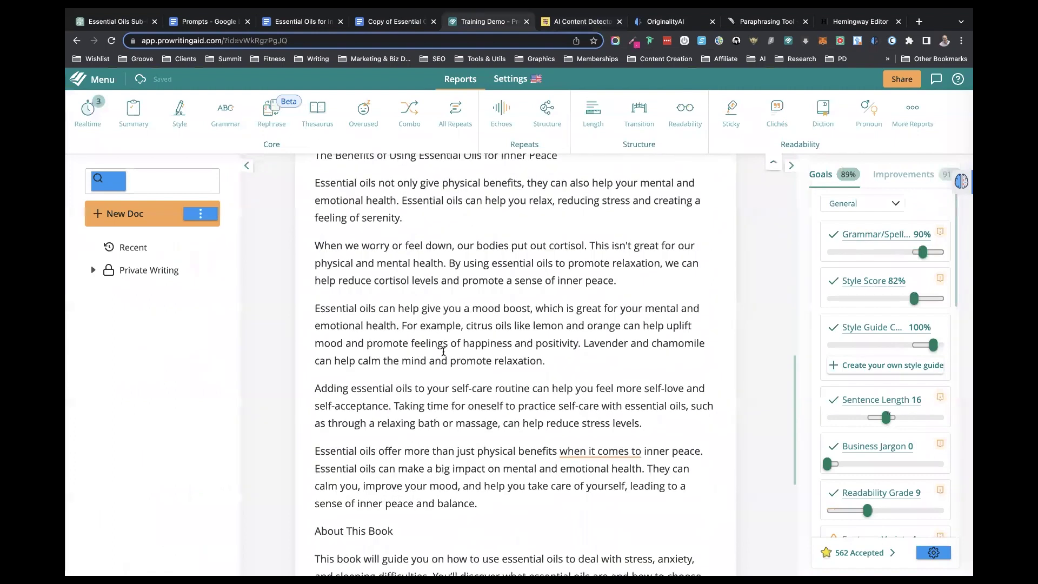
{"action": "scroll", "coordinate": [444, 351], "scroll_direction": "up", "scroll_amount": 10}
{"action": "scroll", "coordinate": [443, 351], "scroll_direction": "down", "scroll_amount": 4}
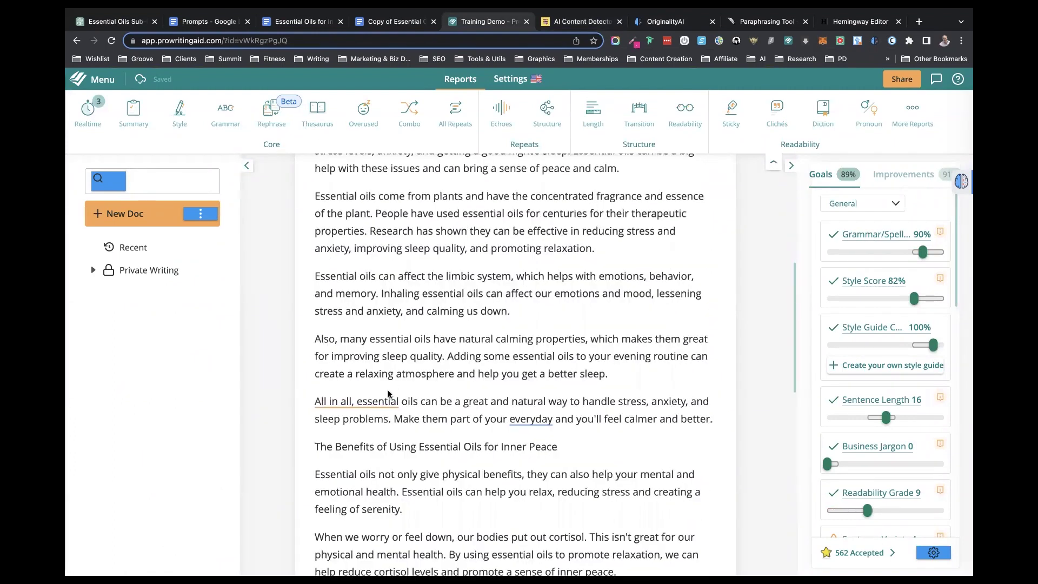
{"action": "mouse_move", "coordinate": [372, 403]}
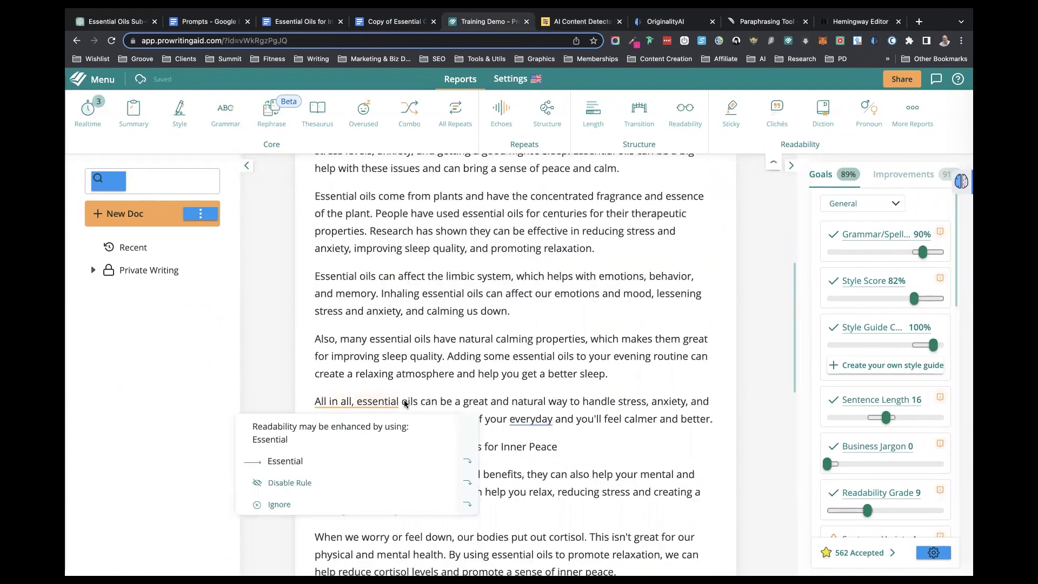
{"action": "left_click_drag", "start_coordinate": [403, 403], "coordinate": [438, 403]}
{"action": "left_click", "coordinate": [435, 416]}
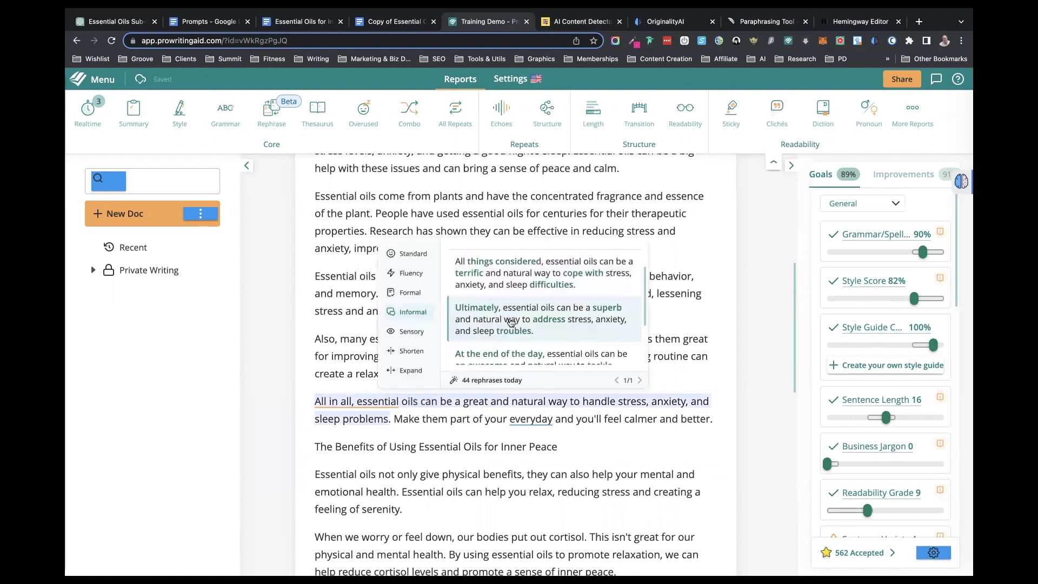
{"action": "left_click", "coordinate": [509, 318]}
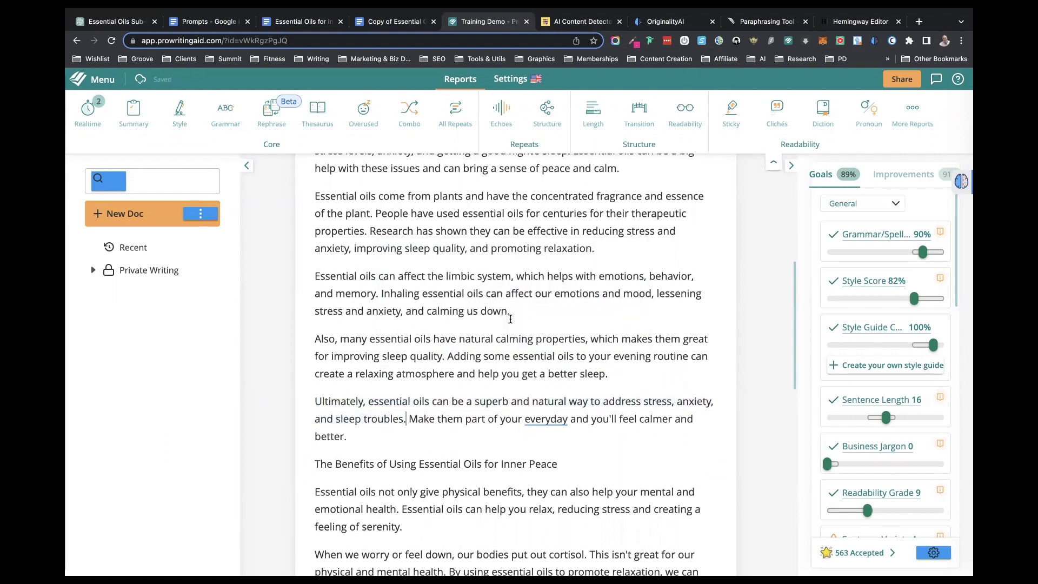
Rephrase the following sentence as "Make them part of your daily routine and you'll be more at ease and content."
{"action": "triple_click", "coordinate": [474, 419]}
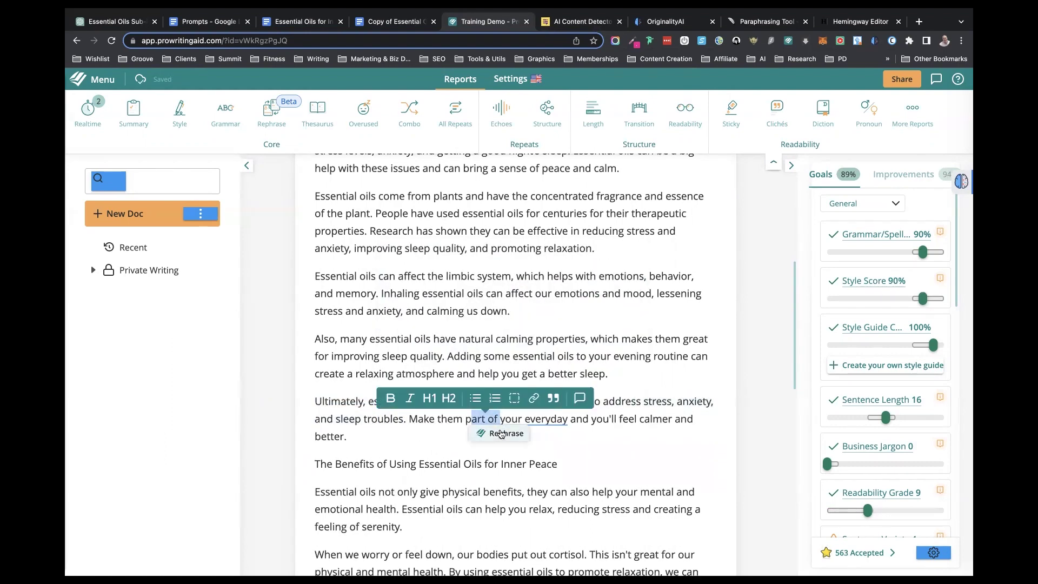
{"action": "left_click", "coordinate": [499, 430]}
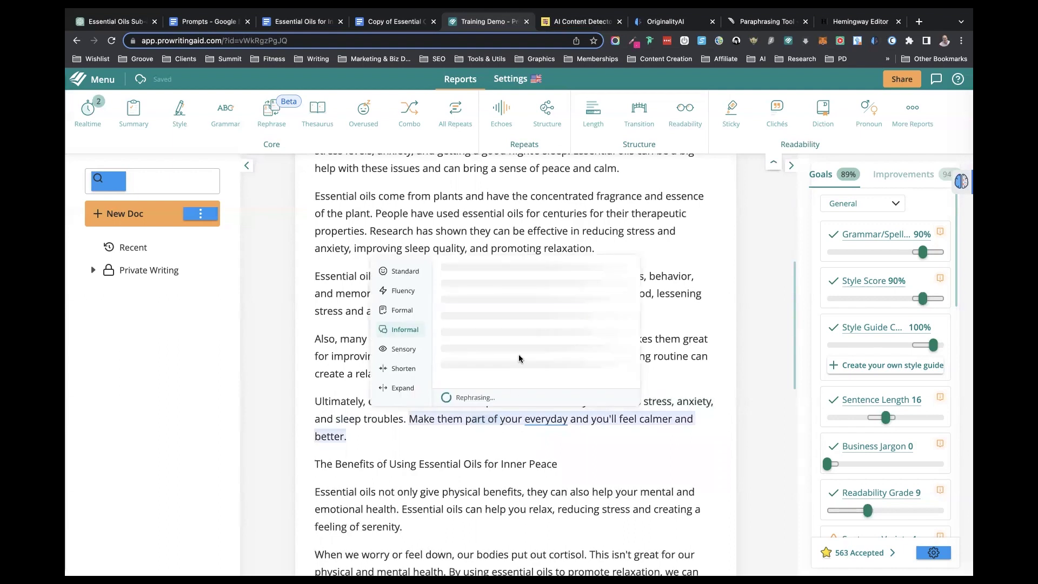
{"action": "left_click", "coordinate": [495, 381]}
{"action": "scroll", "coordinate": [492, 407], "scroll_direction": "down", "scroll_amount": 1}
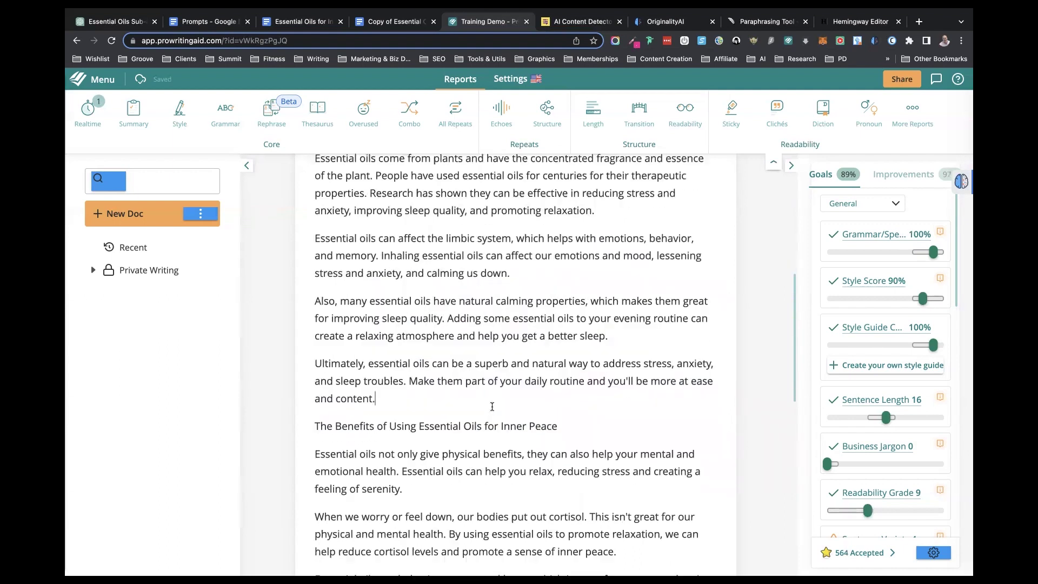
Rephrase the "Research has shown" sentence as "Studies have shown they can help lower stress and anxiety, improve sleep, and boost relaxation."
{"action": "scroll", "coordinate": [492, 407], "scroll_direction": "up", "scroll_amount": 2}
{"action": "scroll", "coordinate": [491, 406], "scroll_direction": "up", "scroll_amount": 3}
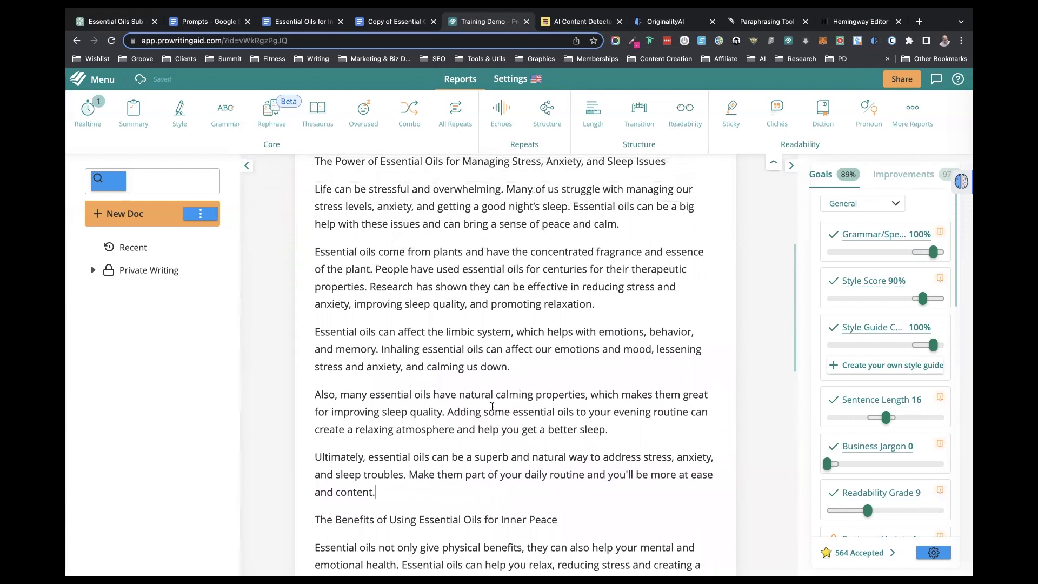
{"action": "scroll", "coordinate": [492, 407], "scroll_direction": "up", "scroll_amount": 2}
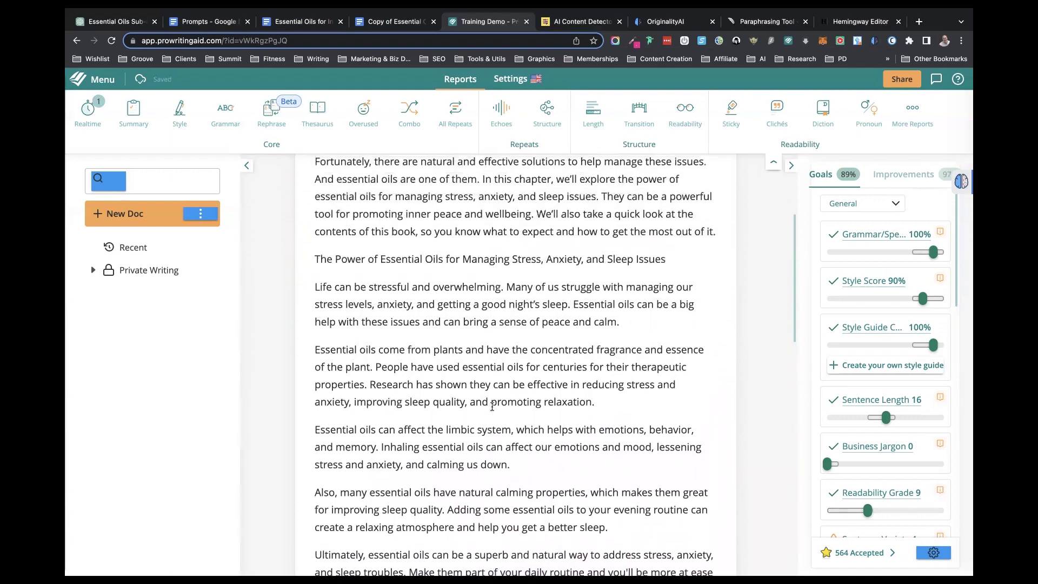
{"action": "scroll", "coordinate": [492, 406], "scroll_direction": "up", "scroll_amount": 2}
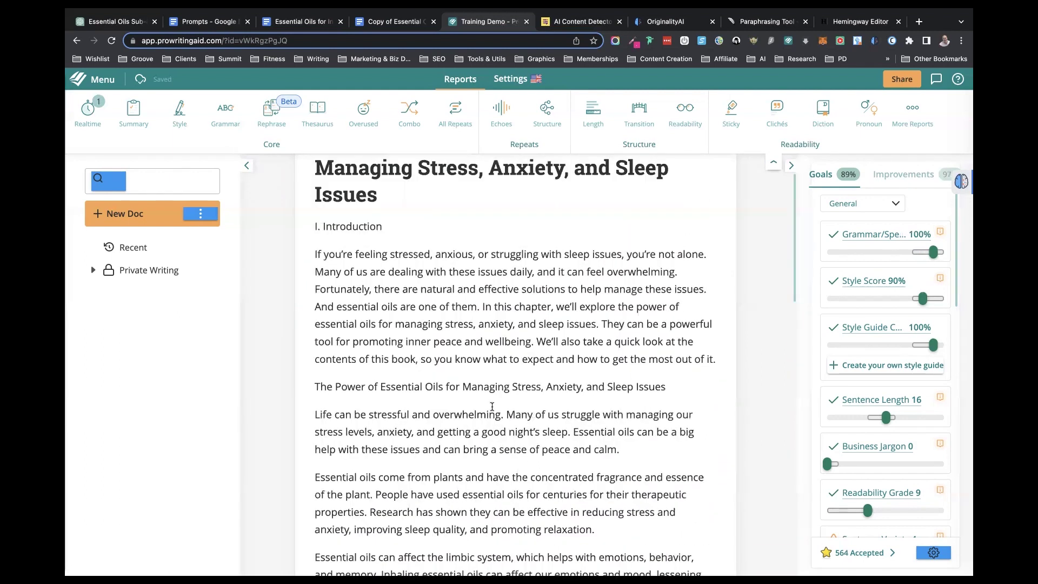
{"action": "scroll", "coordinate": [491, 407], "scroll_direction": "down", "scroll_amount": 1}
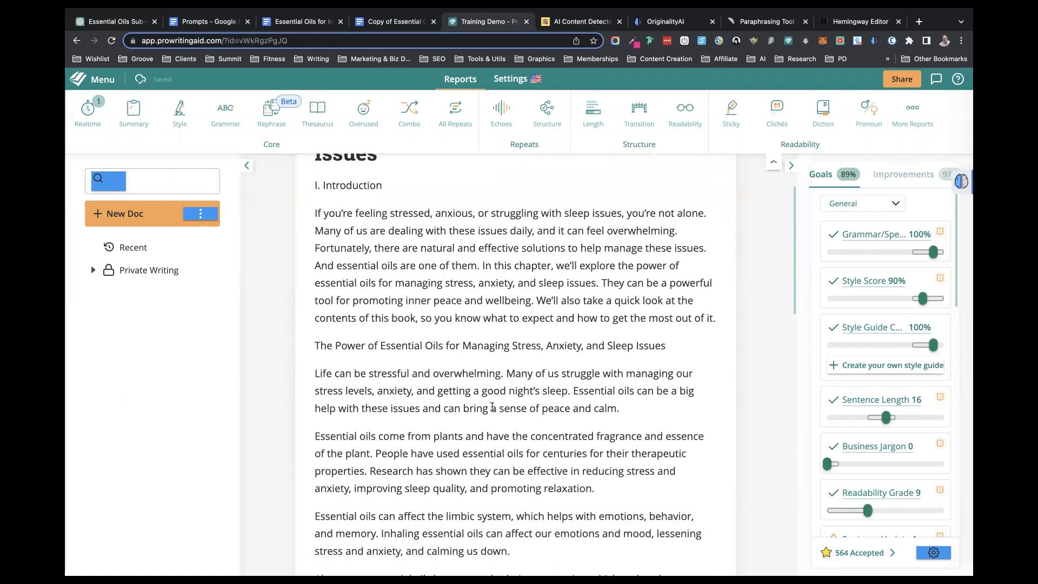
{"action": "left_click_drag", "start_coordinate": [462, 468], "coordinate": [504, 471]}
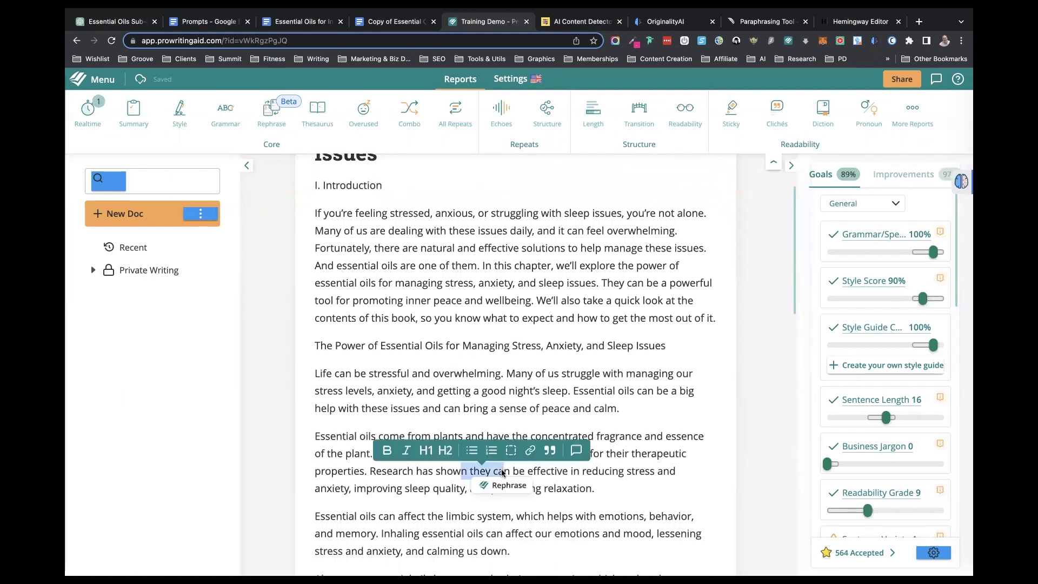
{"action": "left_click", "coordinate": [502, 487]}
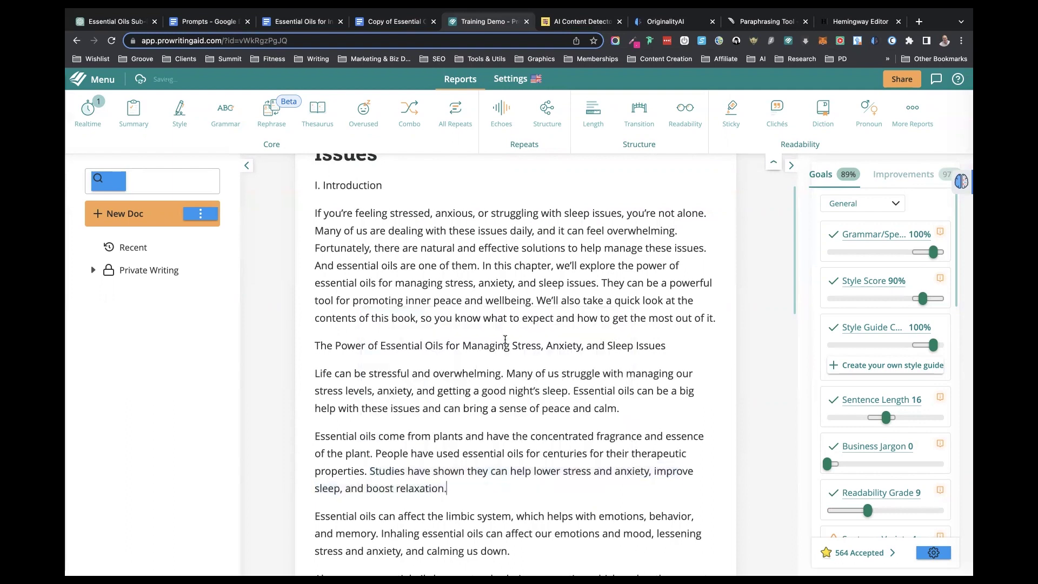
{"action": "left_click", "coordinate": [506, 347]}
Select and copy the full text of the newly rephrased chapter
{"action": "left_click", "coordinate": [381, 283]}
{"action": "scroll", "coordinate": [381, 283], "scroll_direction": "up", "scroll_amount": 2}
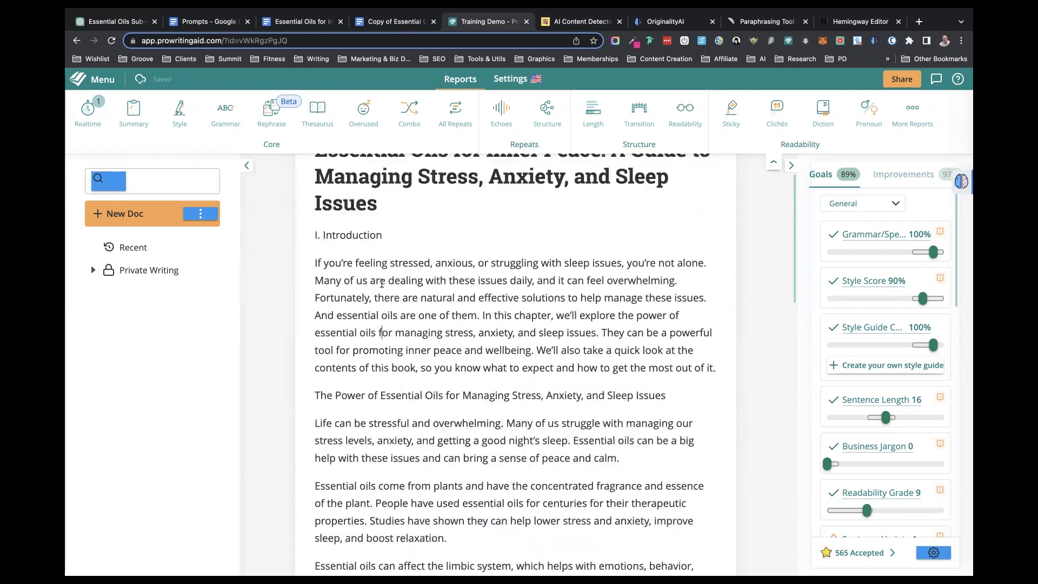
{"action": "key", "text": "ctrl+a"}
{"action": "scroll", "coordinate": [632, 196], "scroll_direction": "down", "scroll_amount": 12}
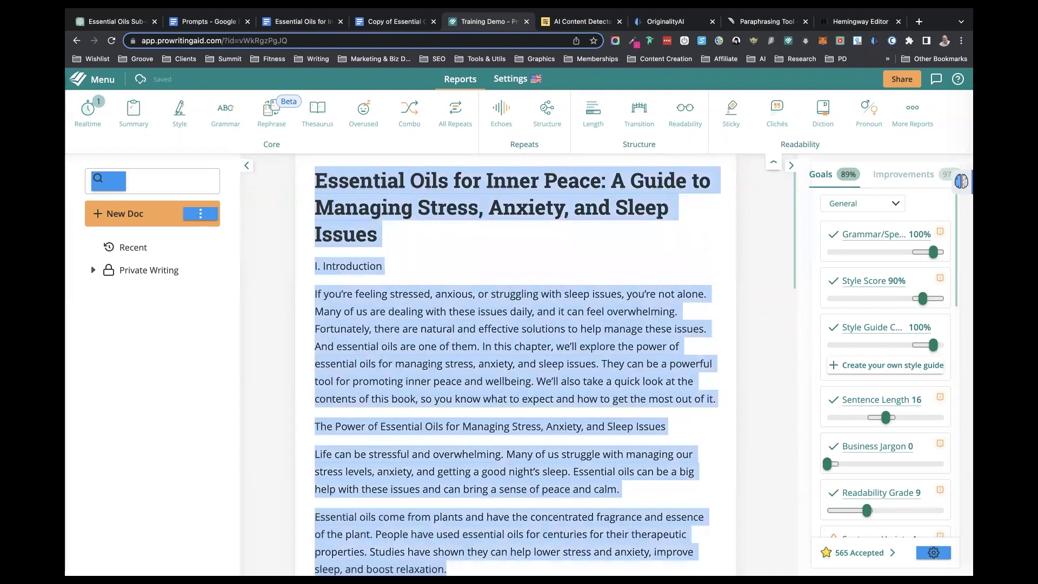
Switch to the Content at Scale detector, replace the old text with the copied chapter, and check it for AI content
{"action": "left_click", "coordinate": [577, 21]}
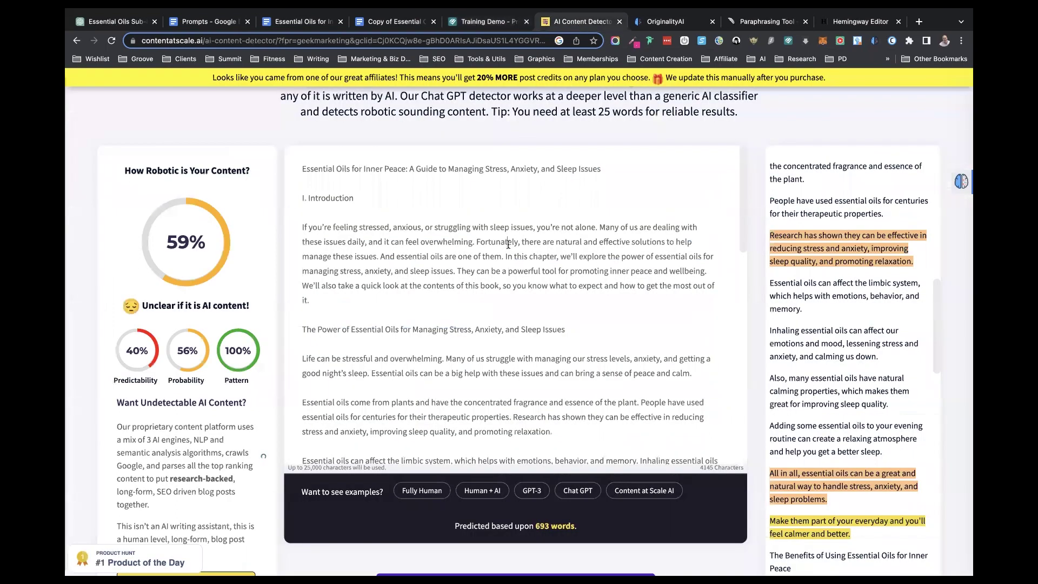
{"action": "key", "text": "ctrl+a"}
{"action": "key", "text": "BackSpace"}
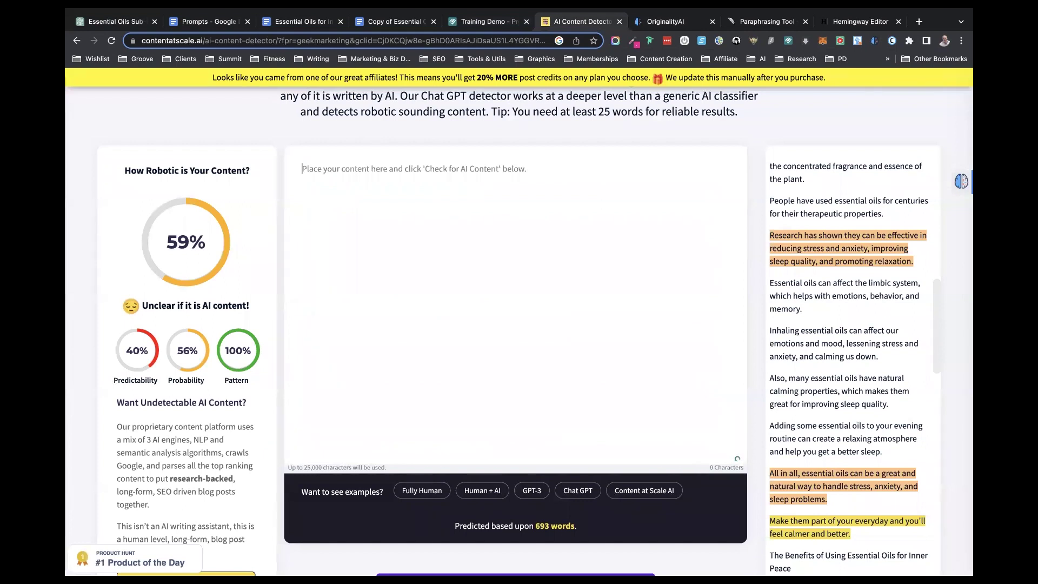
{"action": "key", "text": "ctrl+v"}
{"action": "scroll", "coordinate": [520, 412], "scroll_direction": "down", "scroll_amount": 2}
{"action": "left_click", "coordinate": [487, 490]}
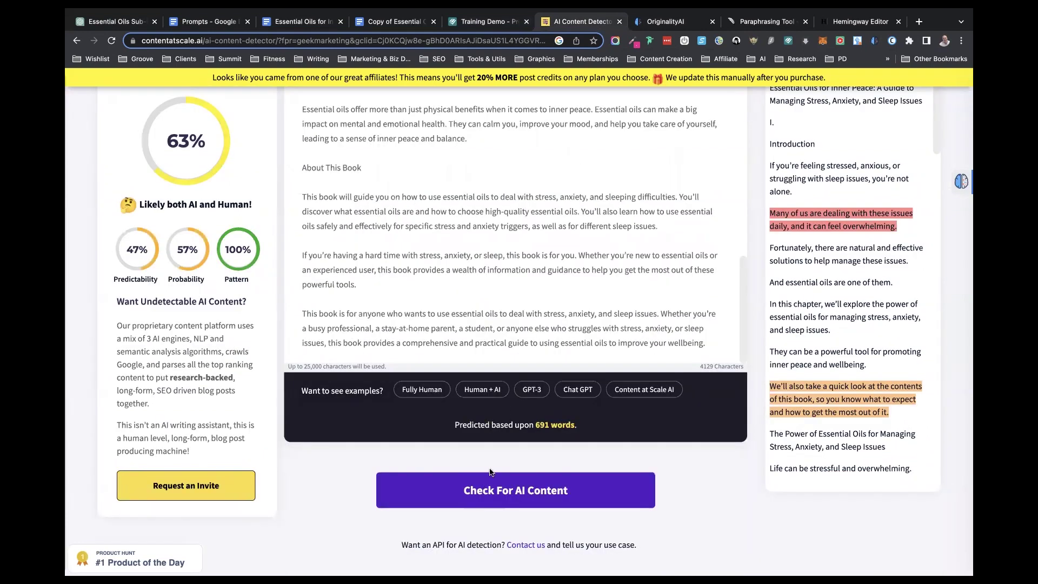
Review the chapter's scan results in Originality.ai, and return to ProWritingAid to look over the revised chapter from the title down
{"action": "left_click", "coordinate": [661, 22]}
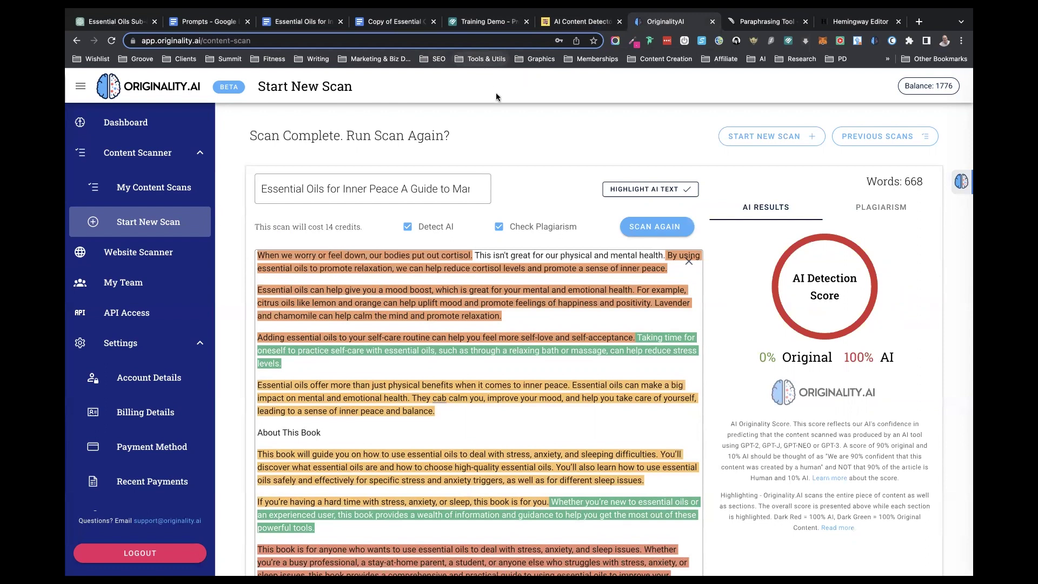
{"action": "left_click", "coordinate": [397, 22]}
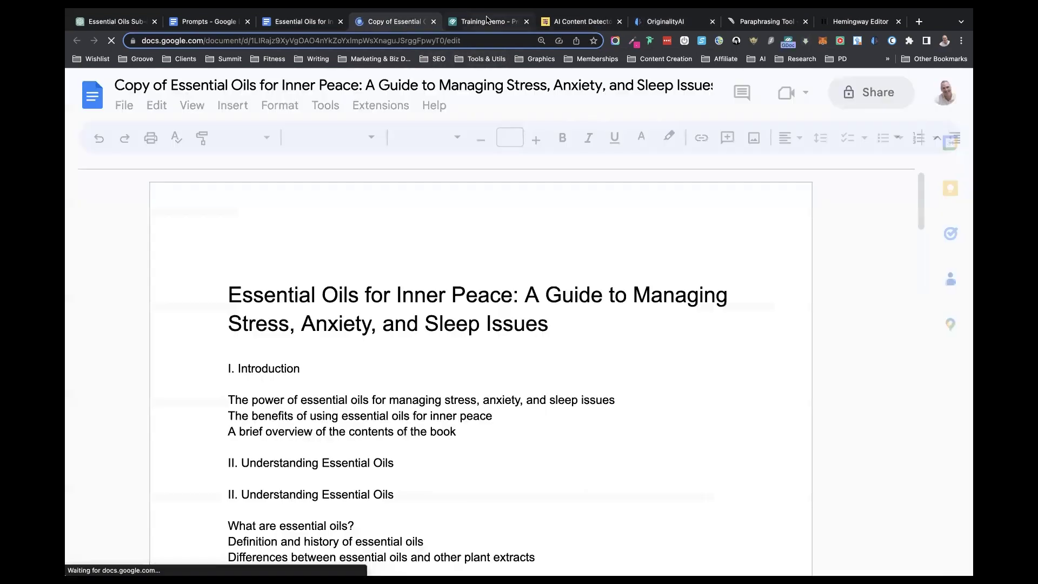
{"action": "left_click", "coordinate": [486, 20]}
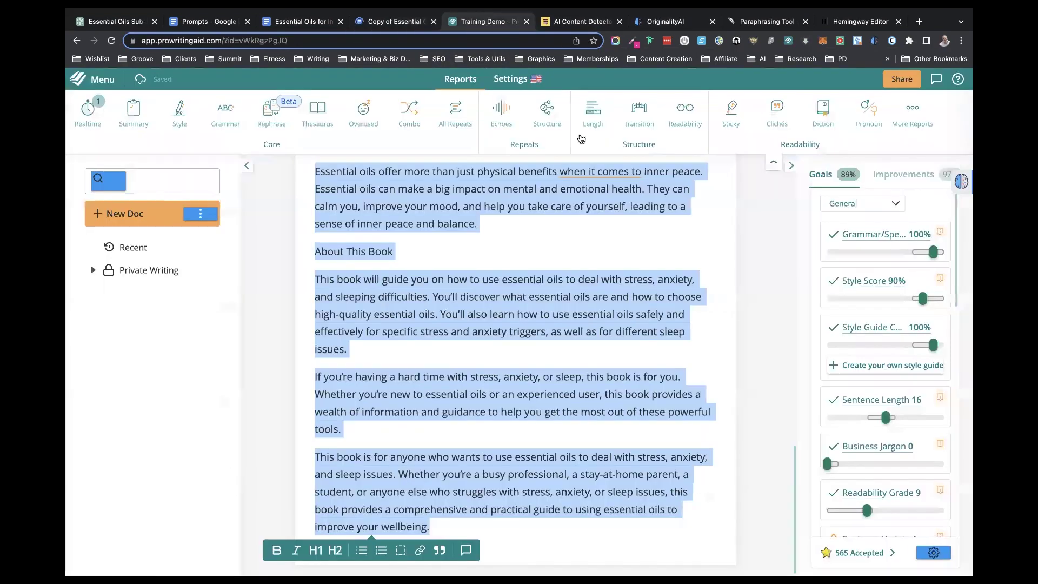
{"action": "left_click", "coordinate": [612, 359]}
{"action": "scroll", "coordinate": [612, 359], "scroll_direction": "up", "scroll_amount": 15}
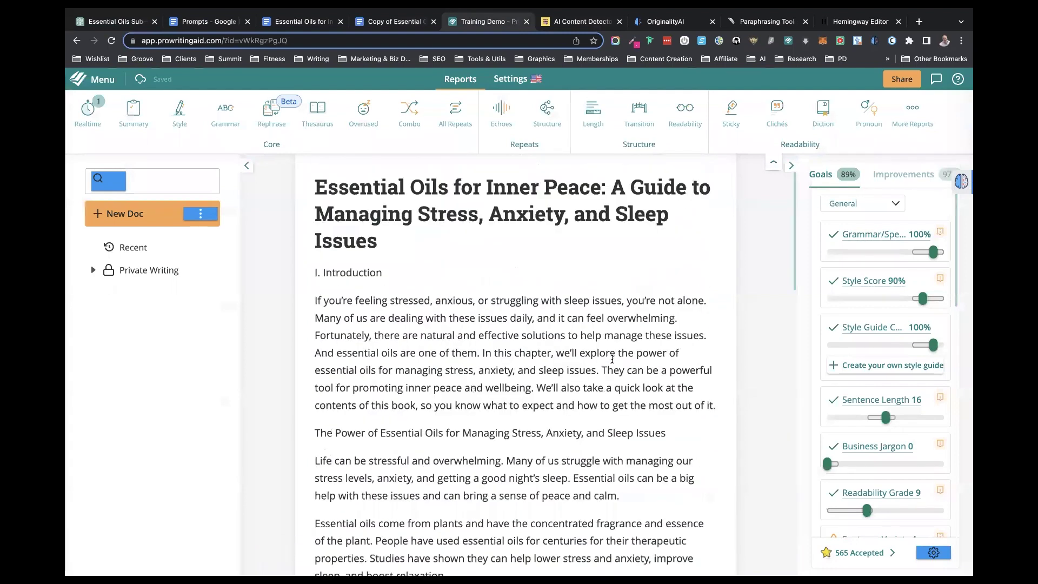
{"action": "scroll", "coordinate": [612, 359], "scroll_direction": "down", "scroll_amount": 1}
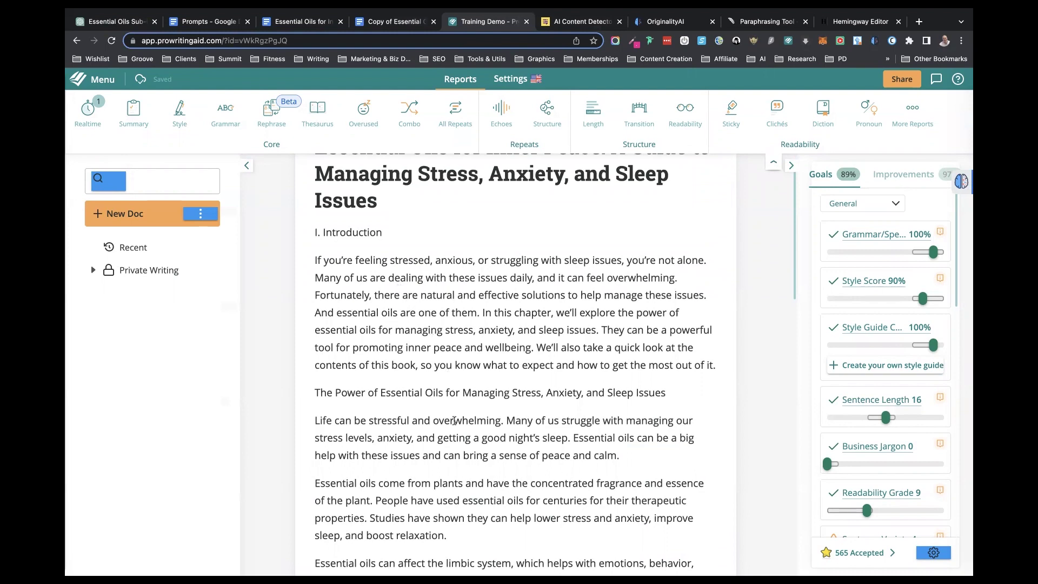
{"action": "scroll", "coordinate": [454, 420], "scroll_direction": "down", "scroll_amount": 1}
{"action": "scroll", "coordinate": [454, 421], "scroll_direction": "down", "scroll_amount": 10}
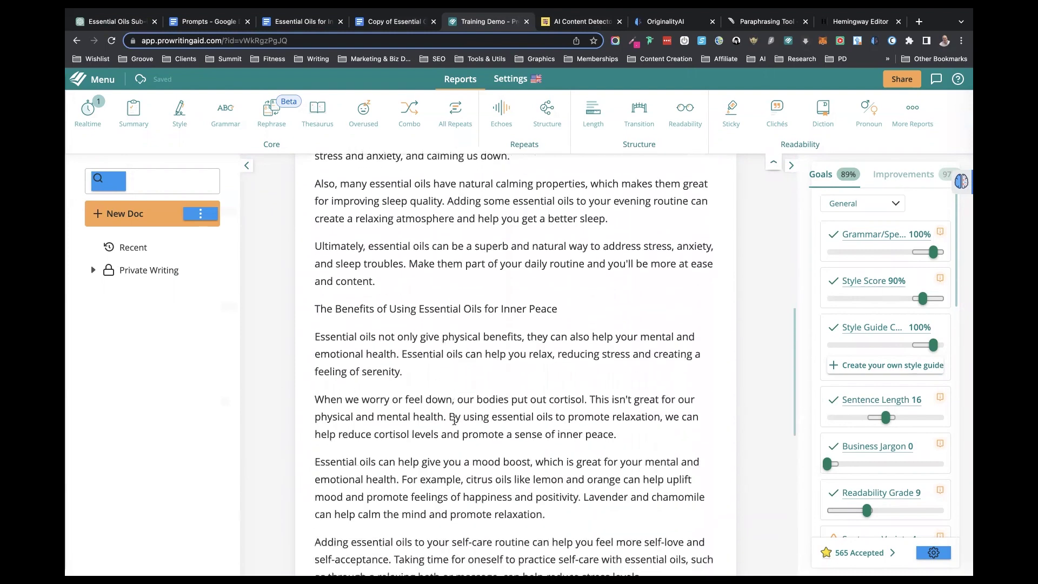
Reread the revised Introduction chapter, from the title through the sections on managing stress, anxiety, and sleep issues
{"action": "scroll", "coordinate": [454, 420], "scroll_direction": "down", "scroll_amount": 8}
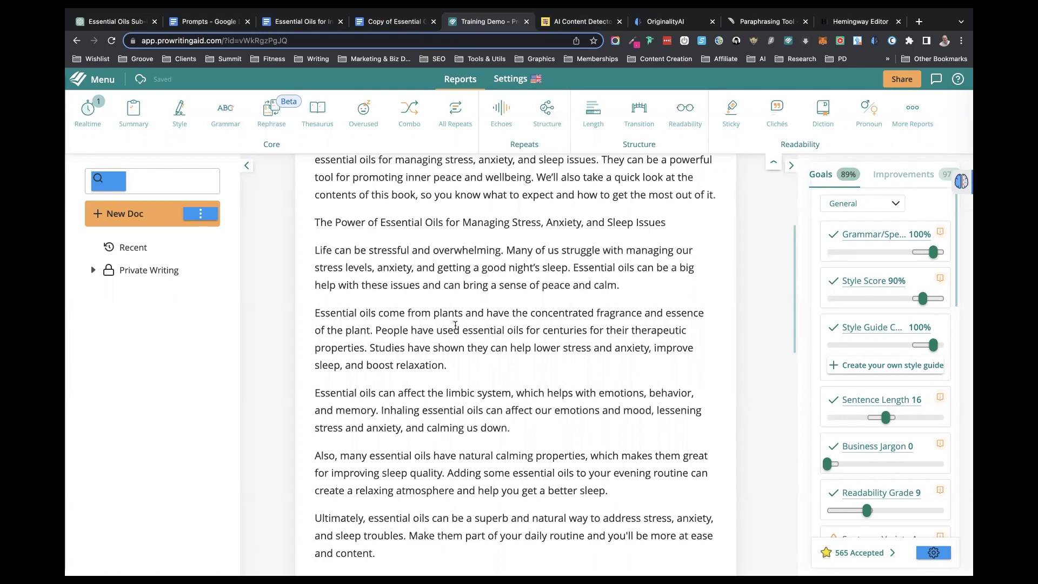
{"action": "scroll", "coordinate": [455, 325], "scroll_direction": "up", "scroll_amount": 5}
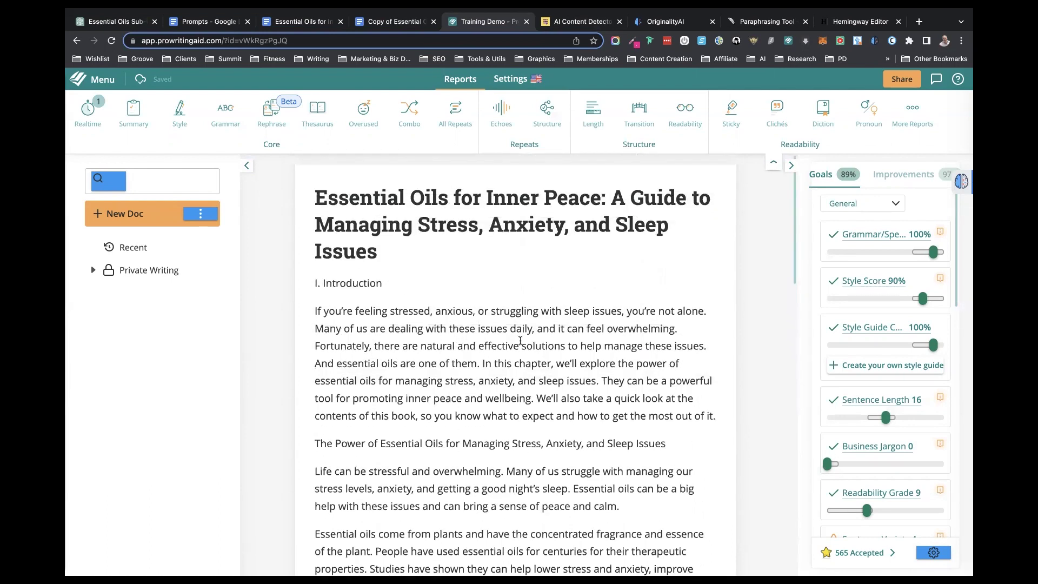
{"action": "scroll", "coordinate": [495, 433], "scroll_direction": "down", "scroll_amount": 4}
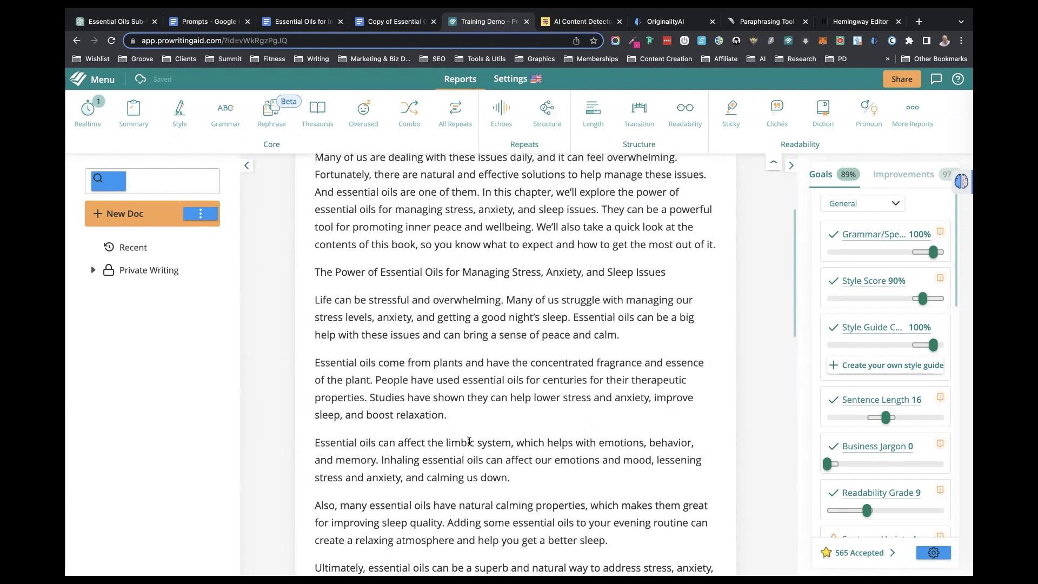
{"action": "scroll", "coordinate": [517, 448], "scroll_direction": "down", "scroll_amount": 1}
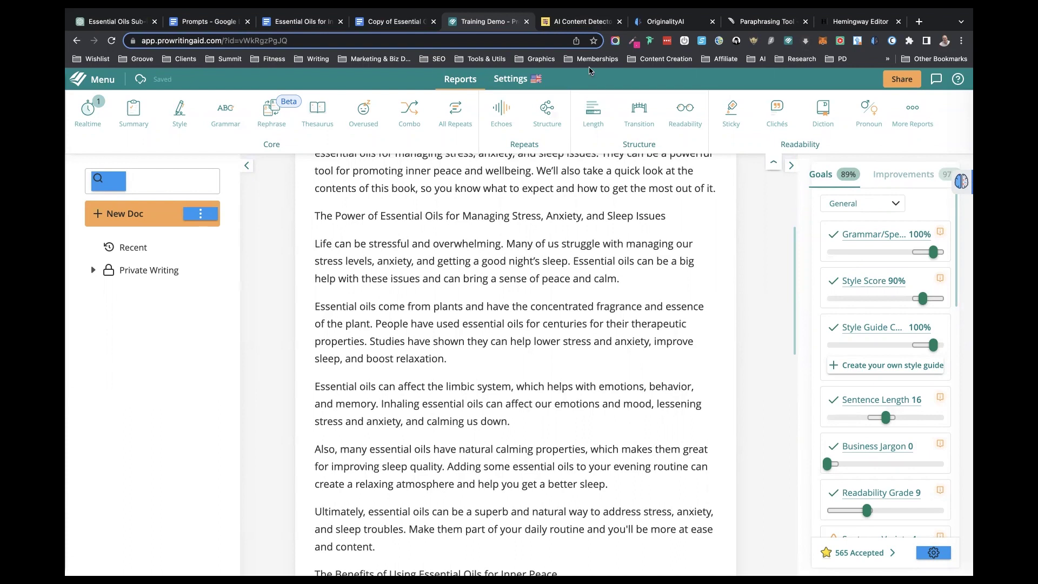
Switch to the Content at Scale detector and examine the robotic-content score and the highlighted sentences through the end of the chapter
{"action": "left_click", "coordinate": [581, 22]}
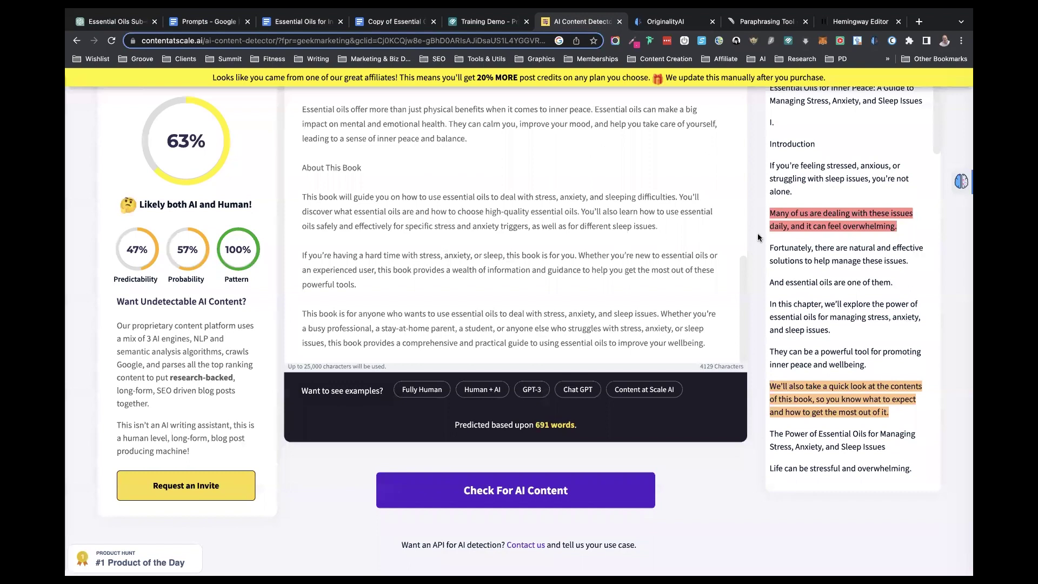
{"action": "mouse_move", "coordinate": [773, 225]}
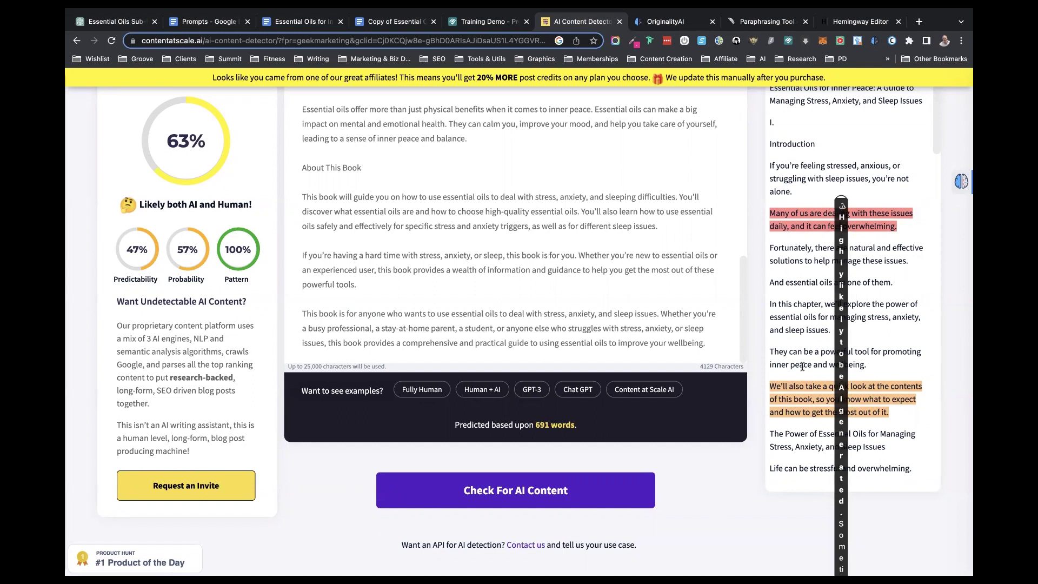
{"action": "scroll", "coordinate": [806, 366], "scroll_direction": "up", "scroll_amount": 2}
{"action": "scroll", "coordinate": [805, 366], "scroll_direction": "down", "scroll_amount": 3}
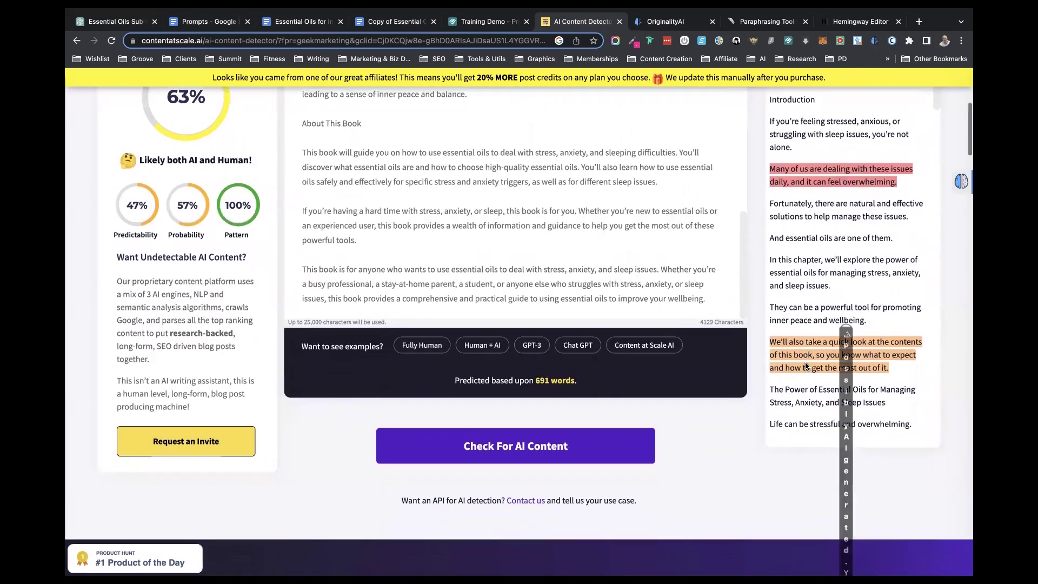
{"action": "scroll", "coordinate": [923, 293], "scroll_direction": "down", "scroll_amount": 5}
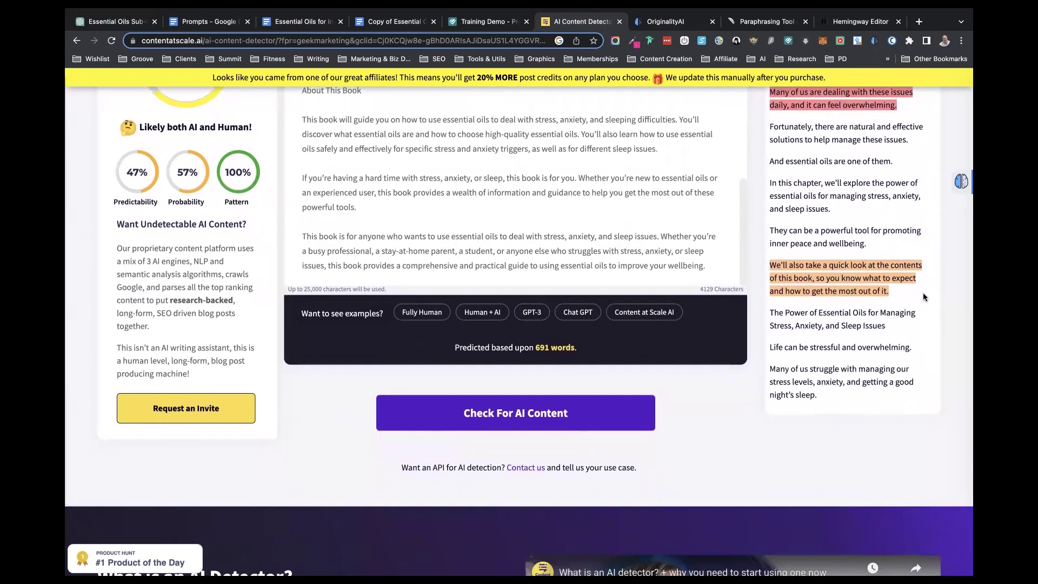
{"action": "scroll", "coordinate": [923, 293], "scroll_direction": "down", "scroll_amount": 1}
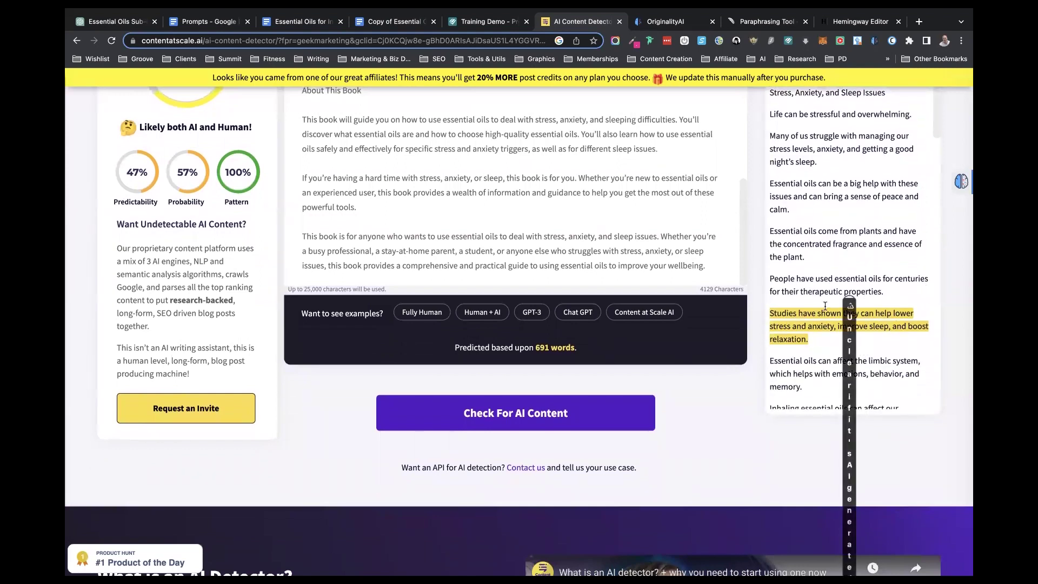
{"action": "scroll", "coordinate": [865, 327], "scroll_direction": "down", "scroll_amount": 10}
{"action": "scroll", "coordinate": [862, 326], "scroll_direction": "down", "scroll_amount": 15}
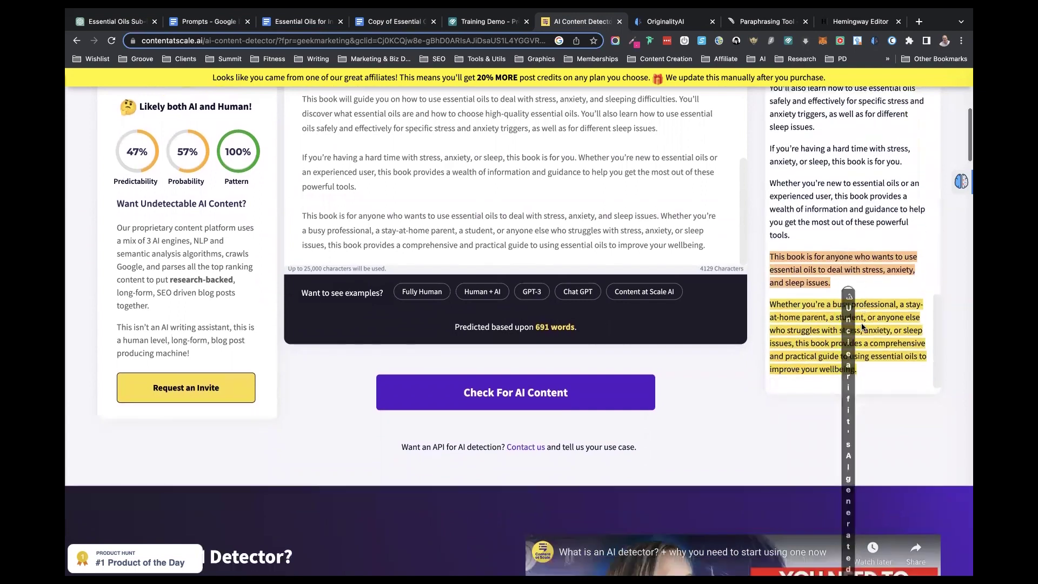
{"action": "scroll", "coordinate": [843, 246], "scroll_direction": "up", "scroll_amount": 15}
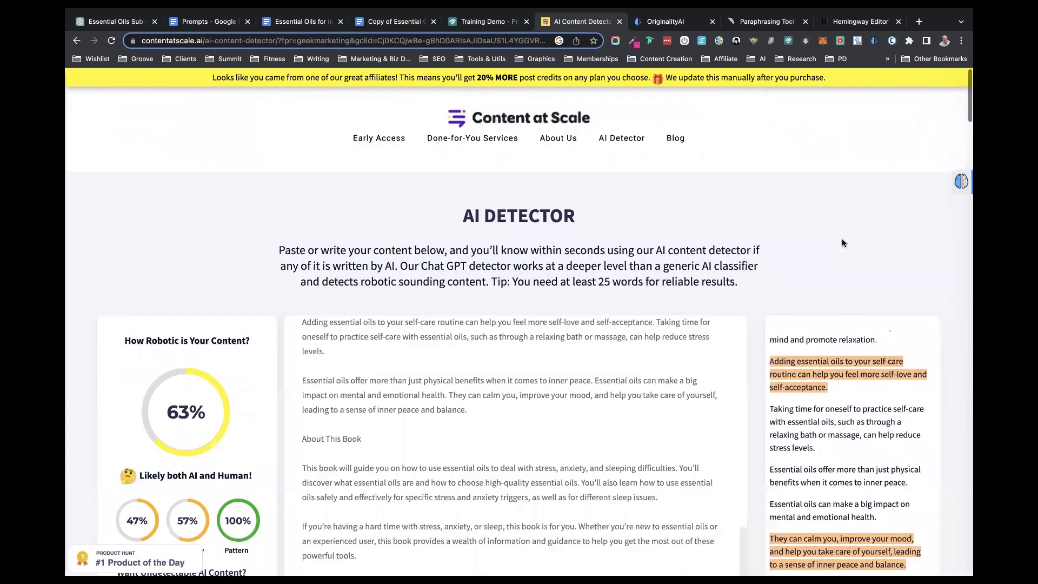
{"action": "scroll", "coordinate": [827, 243], "scroll_direction": "down", "scroll_amount": 1}
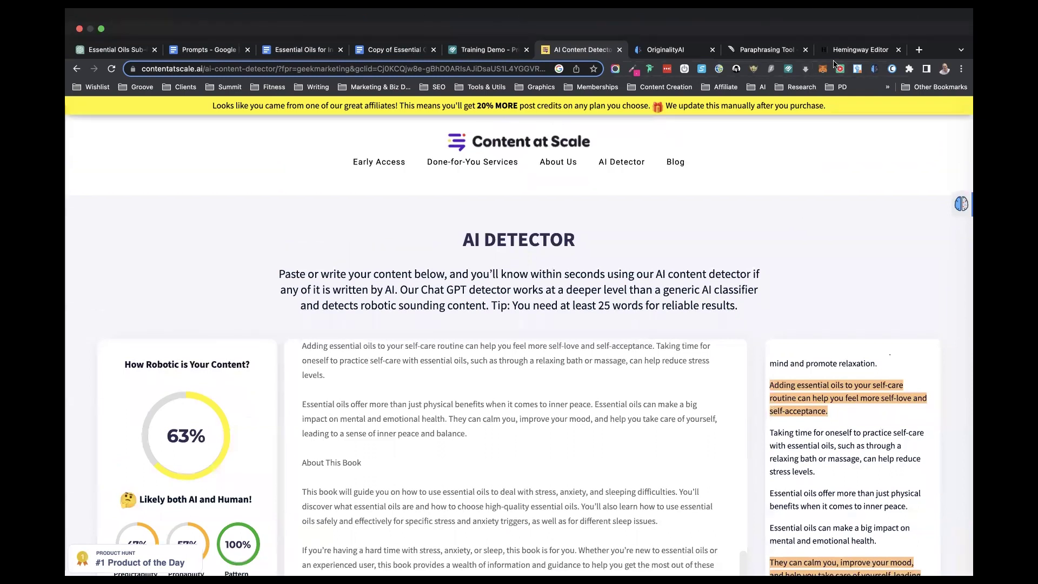
Return to ProWritingAid and show the list of additional reports for the chapter
{"action": "left_click", "coordinate": [483, 50]}
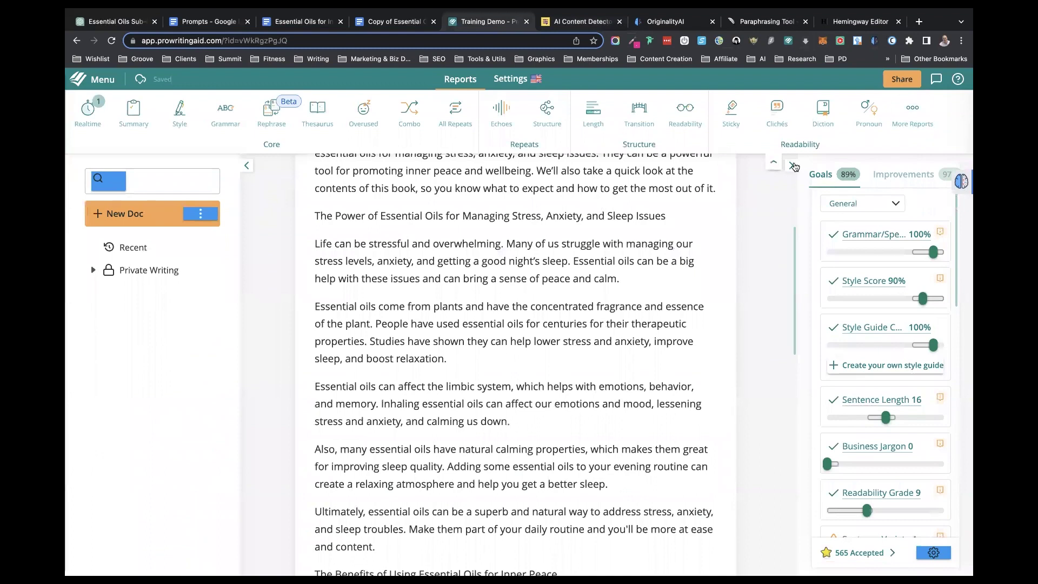
{"action": "left_click", "coordinate": [925, 122]}
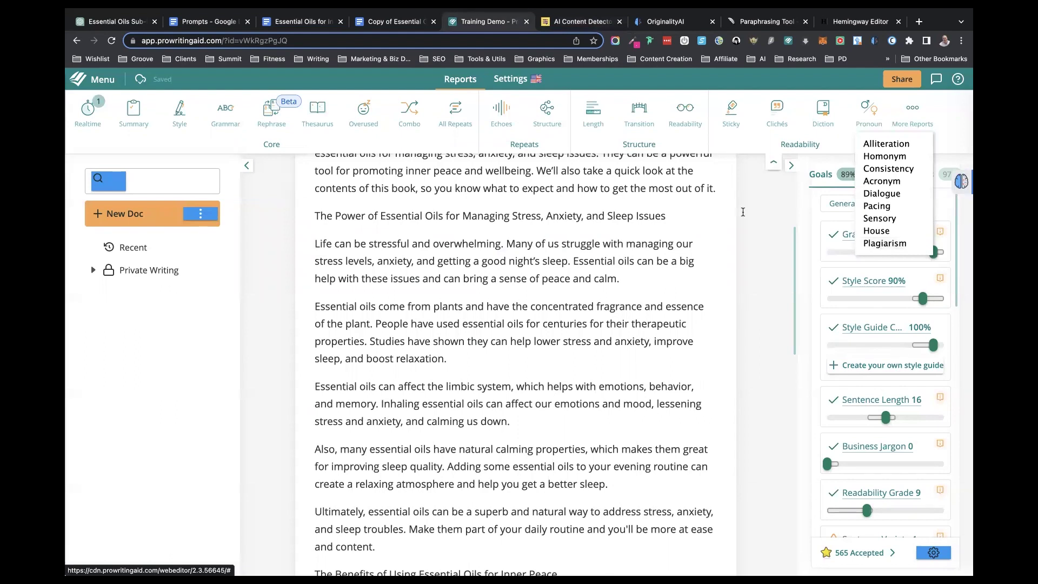
{"action": "scroll", "coordinate": [724, 218], "scroll_direction": "up", "scroll_amount": 2}
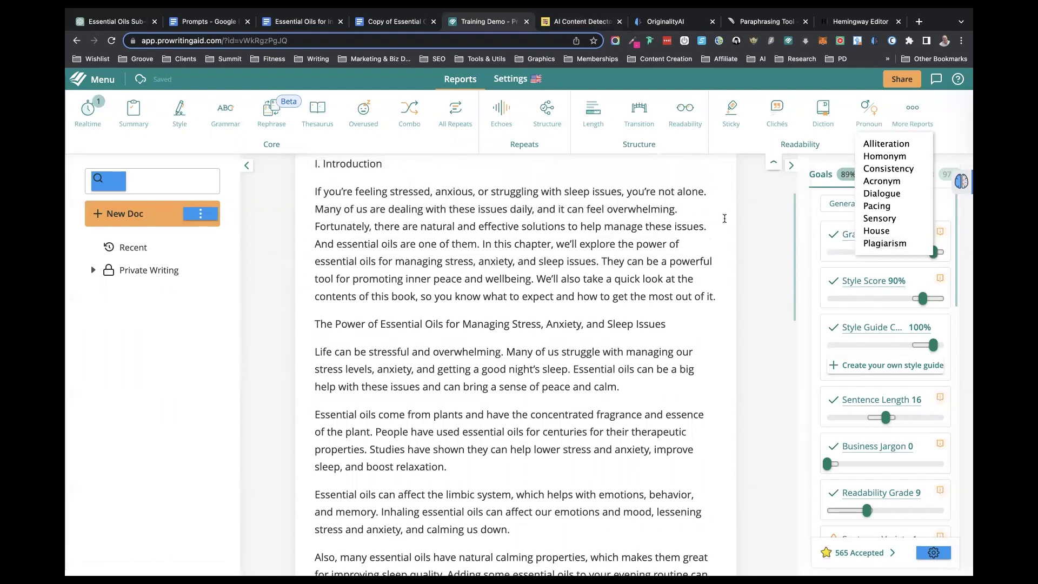